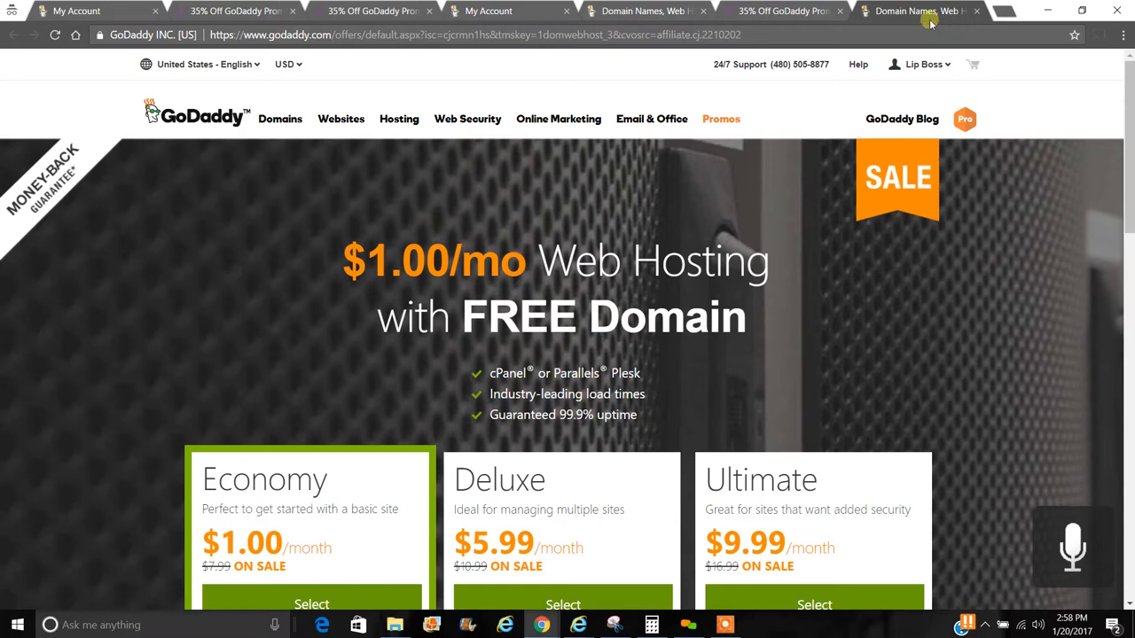
# - Search Google for 'godaddy coupons' and open the RetailMeNot GoDaddy promo codes result
pyautogui.click(900, 33)
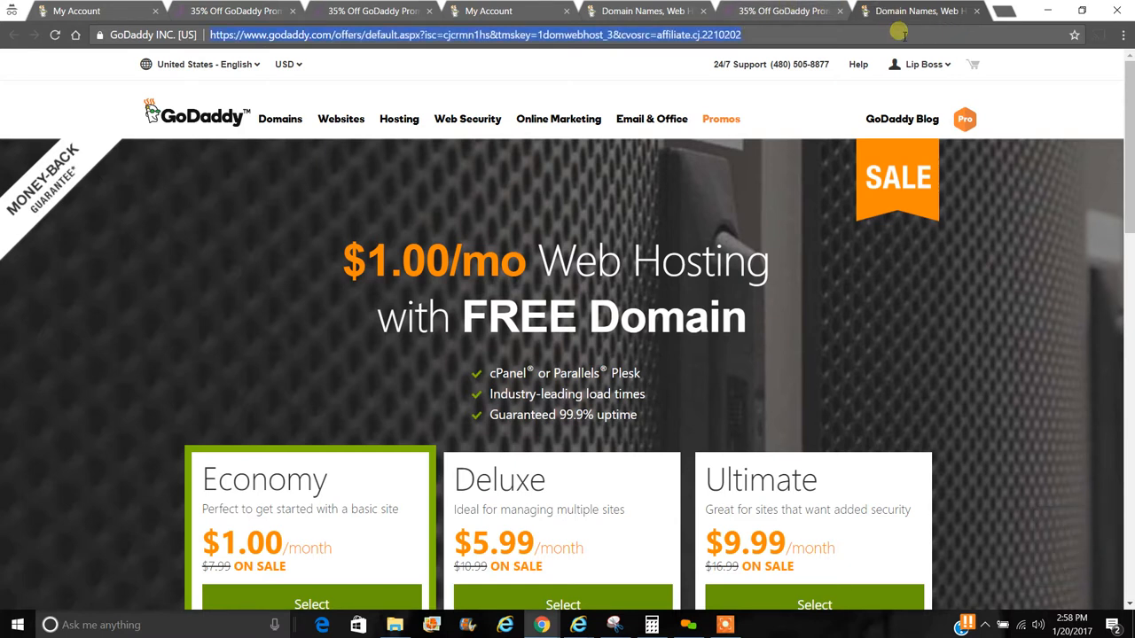
pyautogui.write('goda')
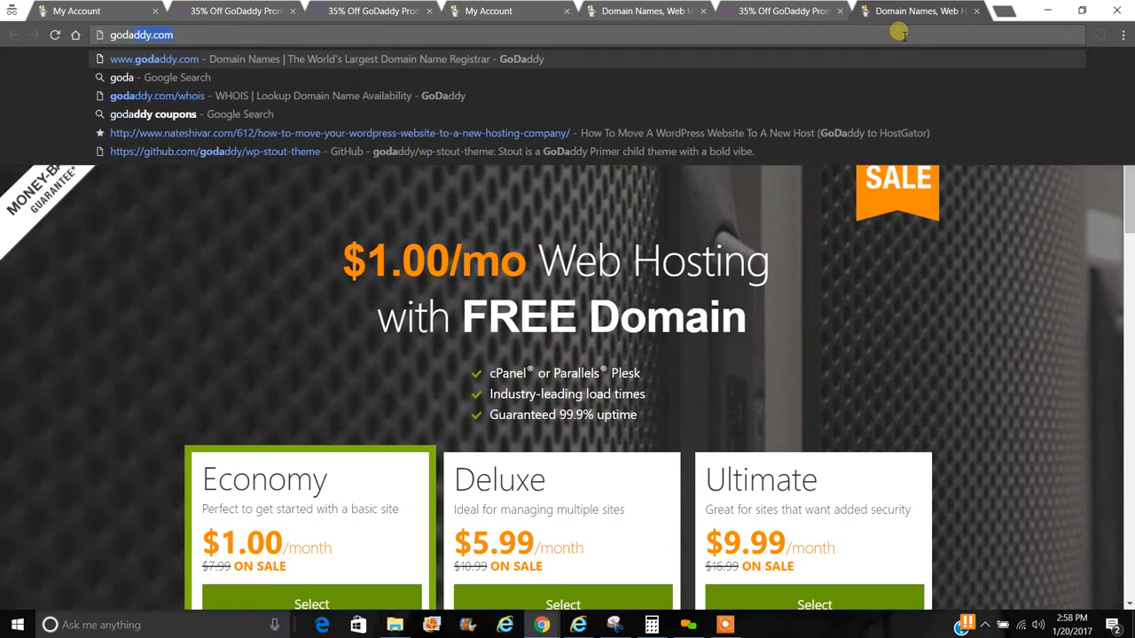
pyautogui.write('ddy coup')
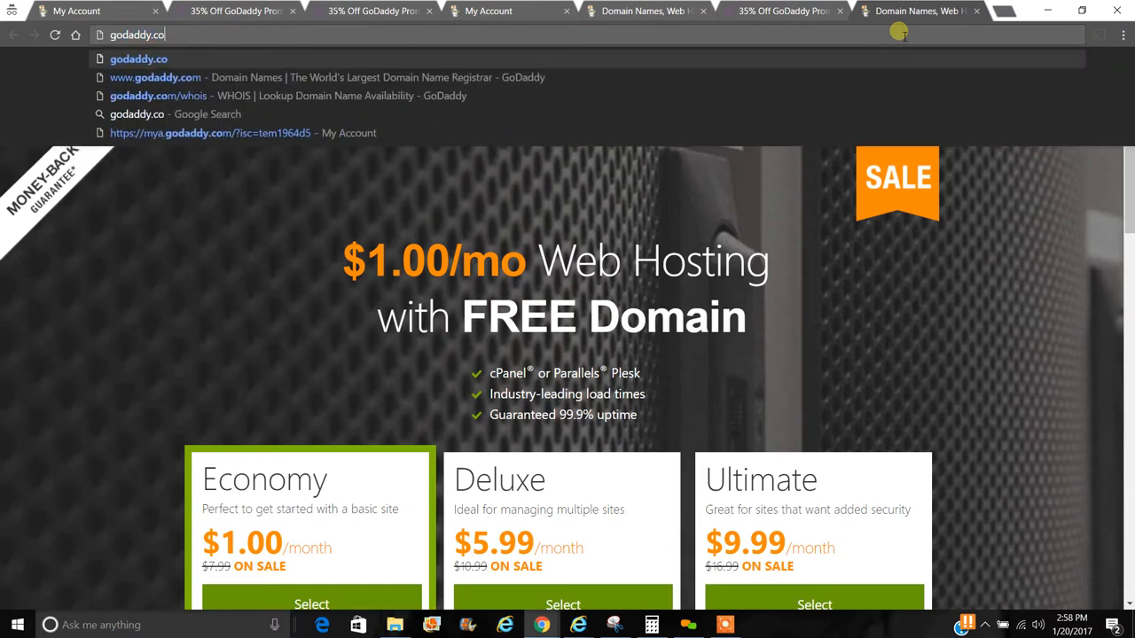
pyautogui.press('Return')
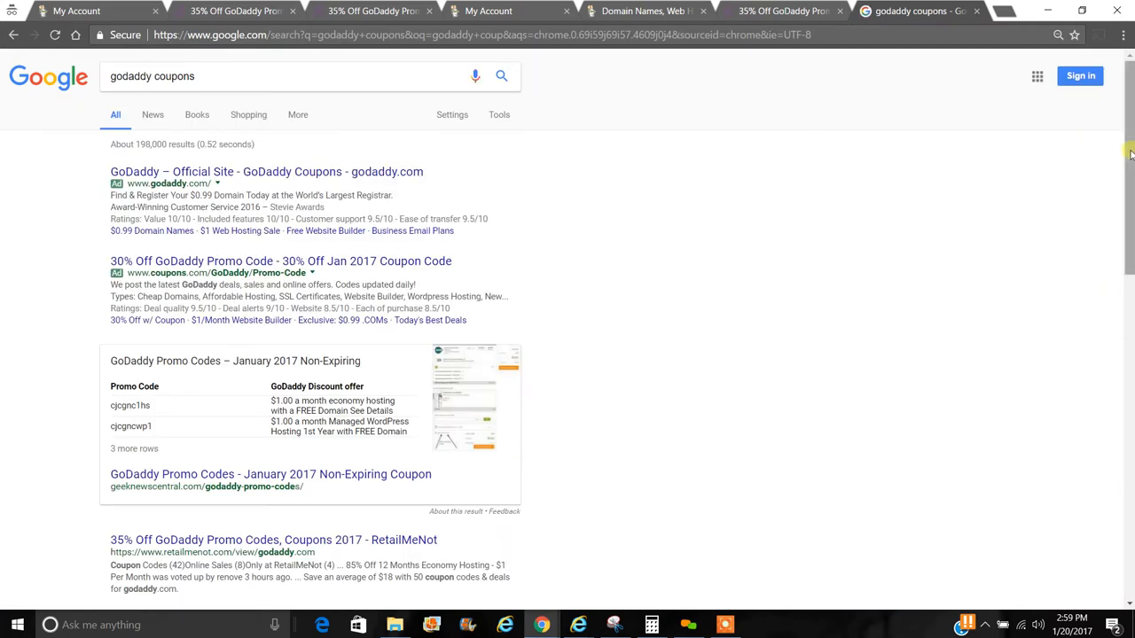
pyautogui.moveTo(1129, 156); pyautogui.dragTo(1131, 242)
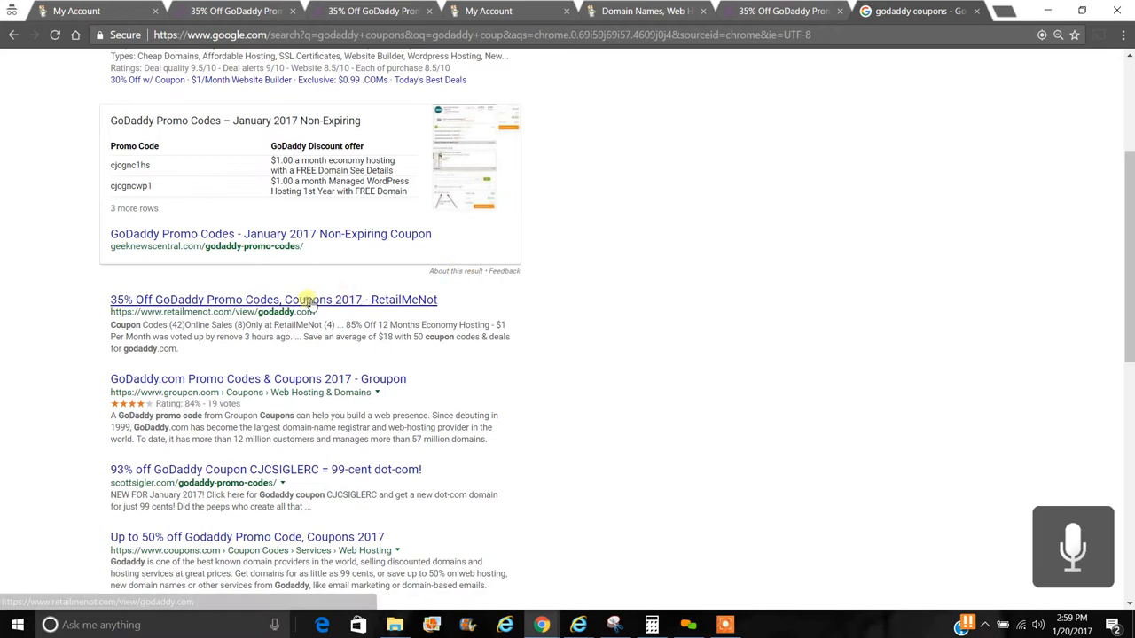
pyautogui.click(305, 300)
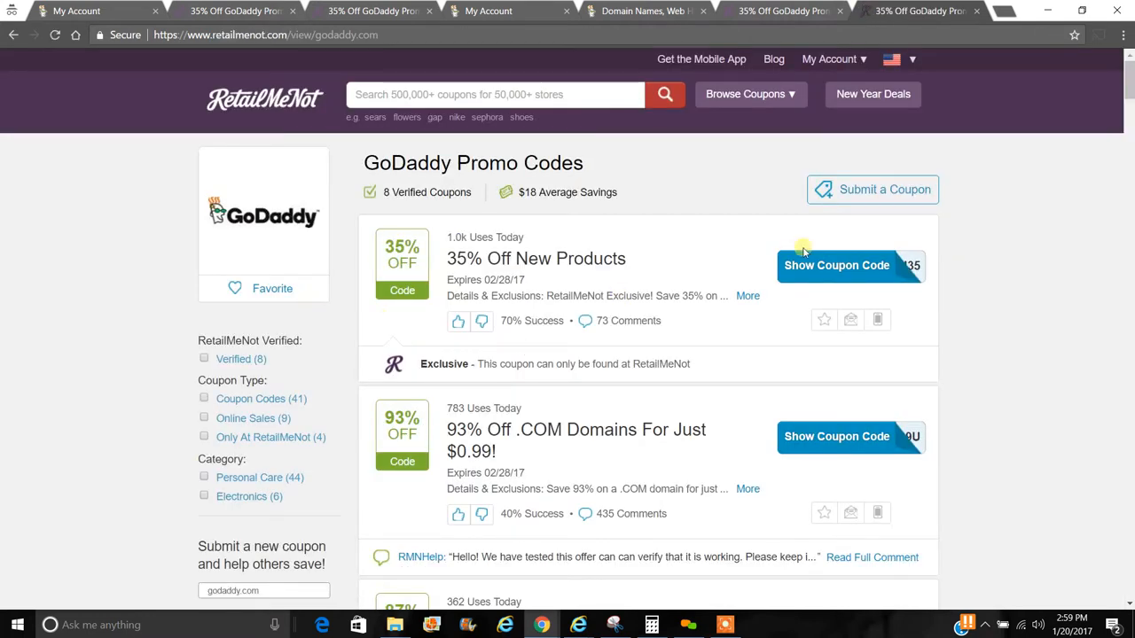
# - Reveal and copy the 85% off 12-month Economy Hosting coupon code, then go to godaddy.com
pyautogui.moveTo(1129, 85); pyautogui.dragTo(1129, 115)
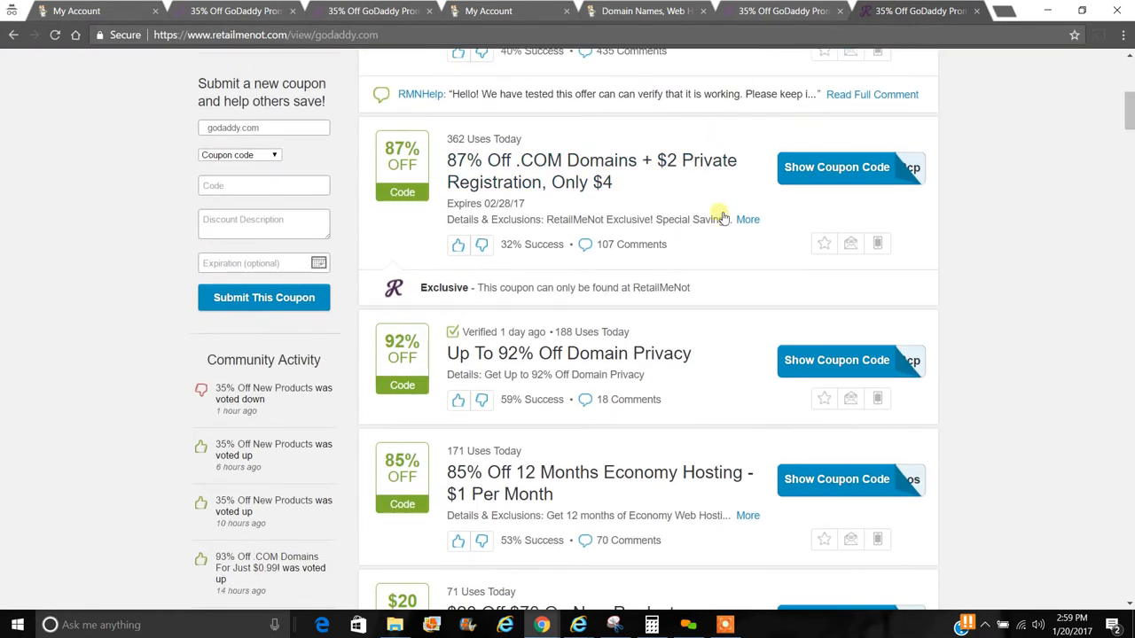
pyautogui.moveTo(553, 495)
pyautogui.mouseDown()
pyautogui.moveTo(530, 475)
pyautogui.moveTo(550, 476)
pyautogui.mouseUp()
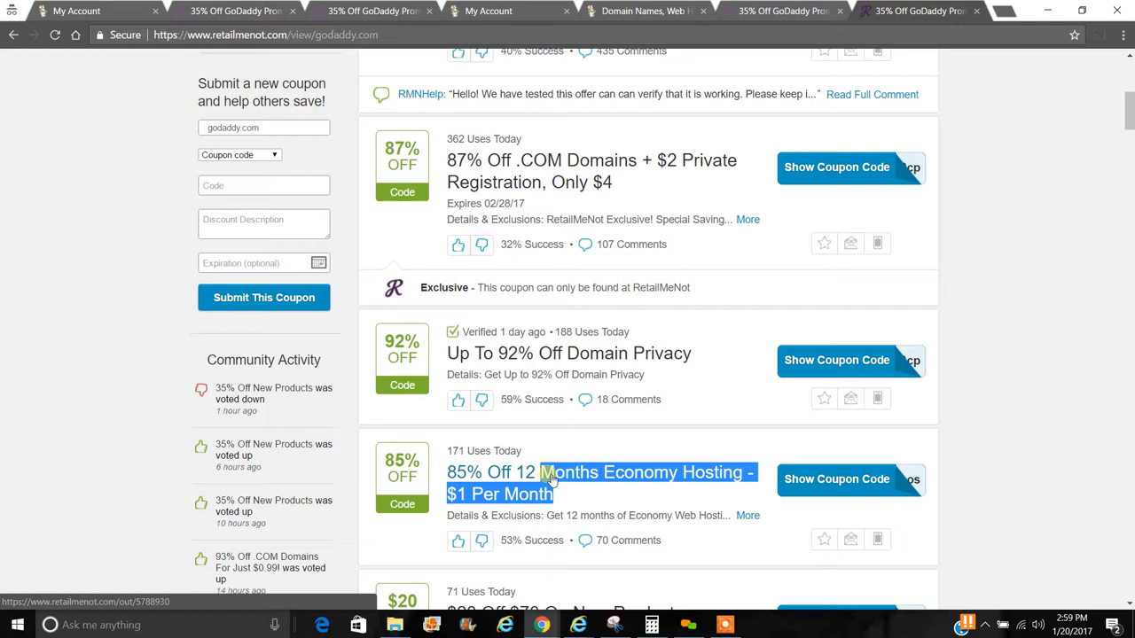
pyautogui.click(821, 494)
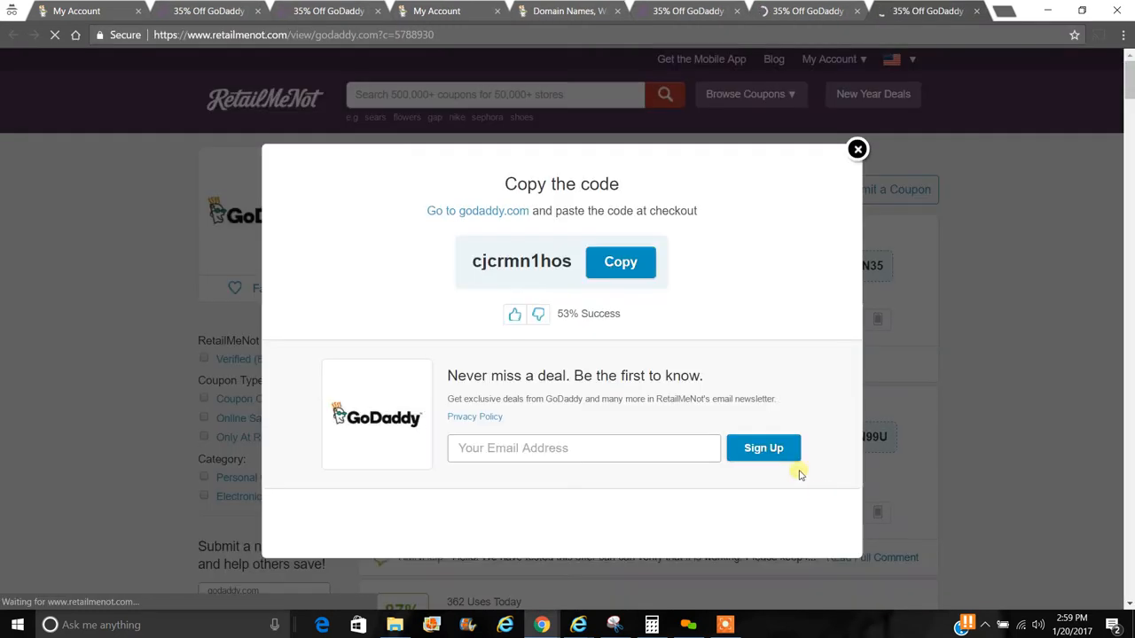
pyautogui.click(612, 263)
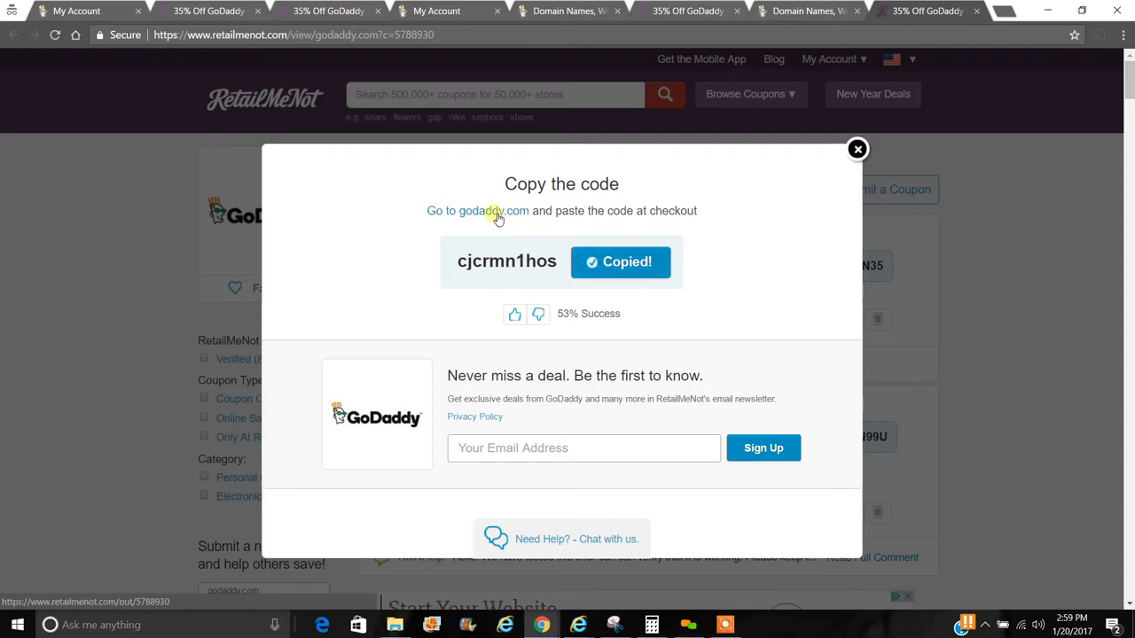
pyautogui.click(494, 214)
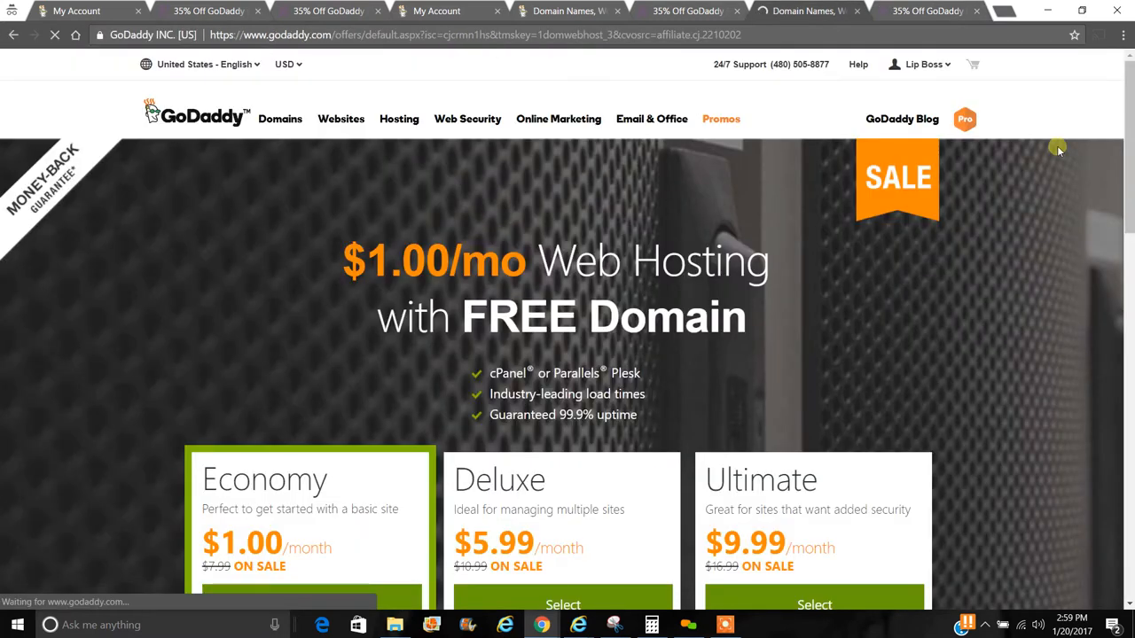
# - Close the duplicate Domain Names and hosting offer tabs to get back to My Account
pyautogui.scroll(-2, 1131, 127)
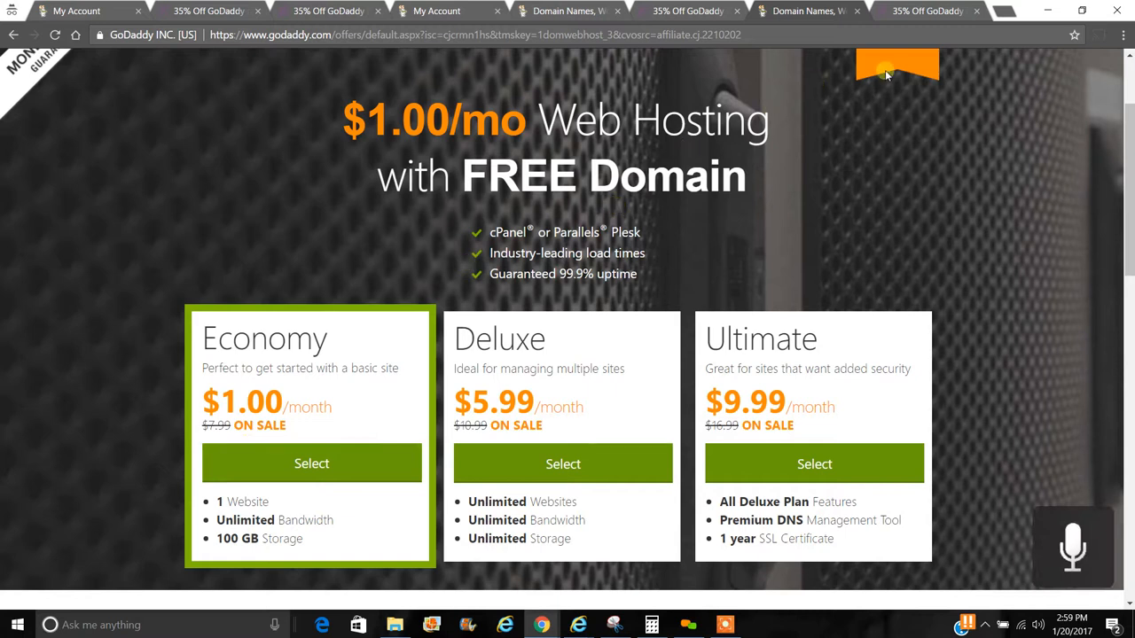
pyautogui.click(857, 12)
pyautogui.click(857, 11)
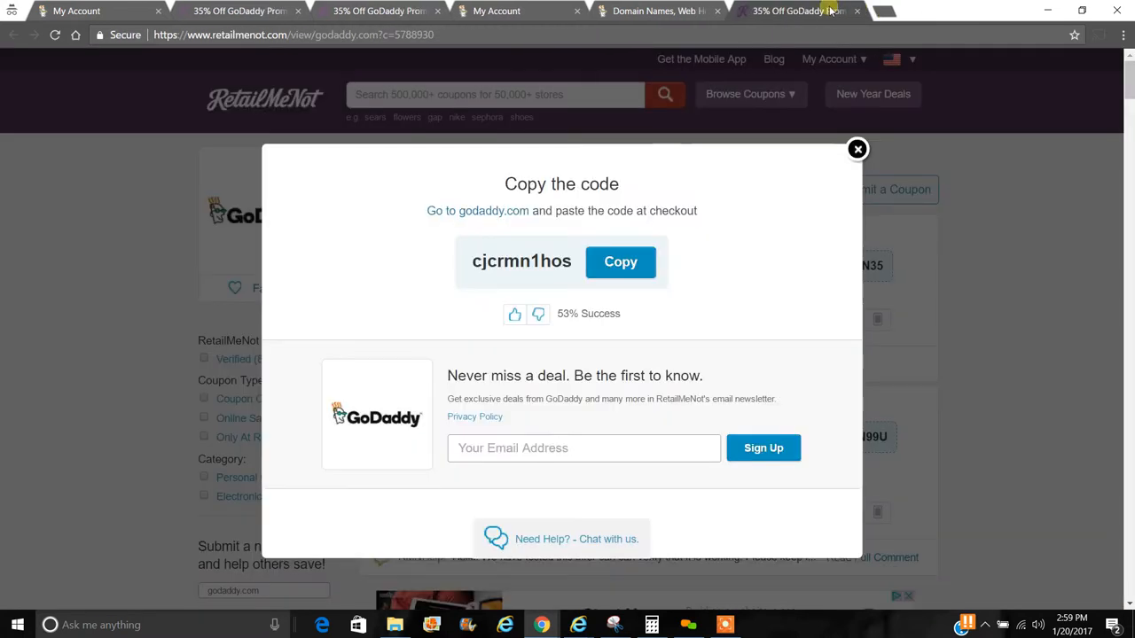
pyautogui.click(857, 12)
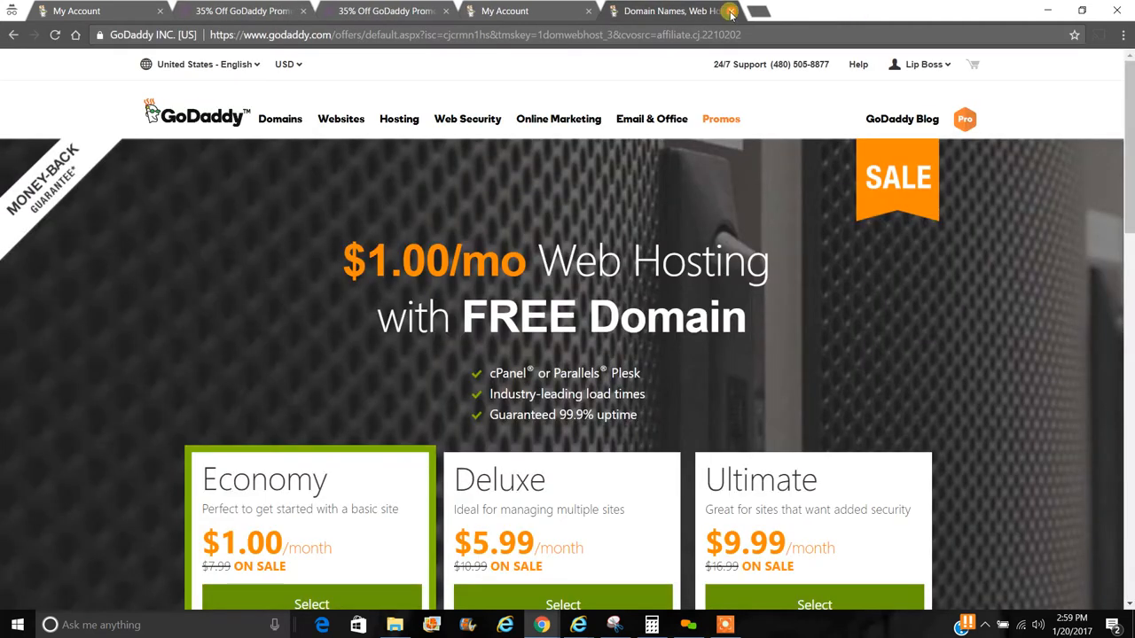
pyautogui.click(731, 11)
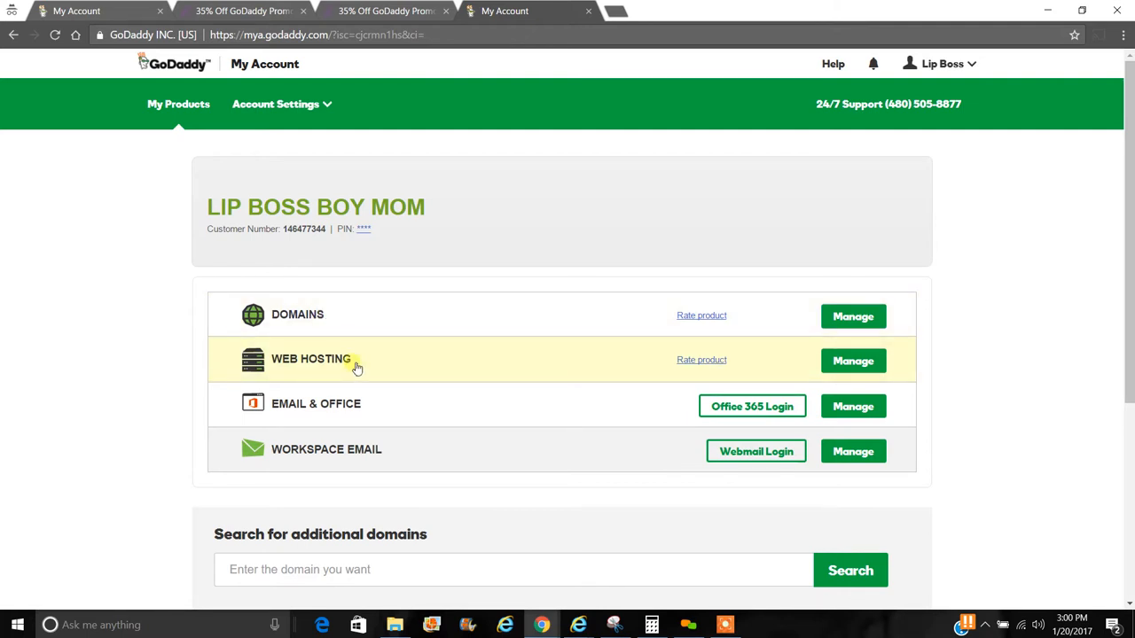
# - Manage the Web Hosting product and start setting up the New cPanel account
pyautogui.click(855, 361)
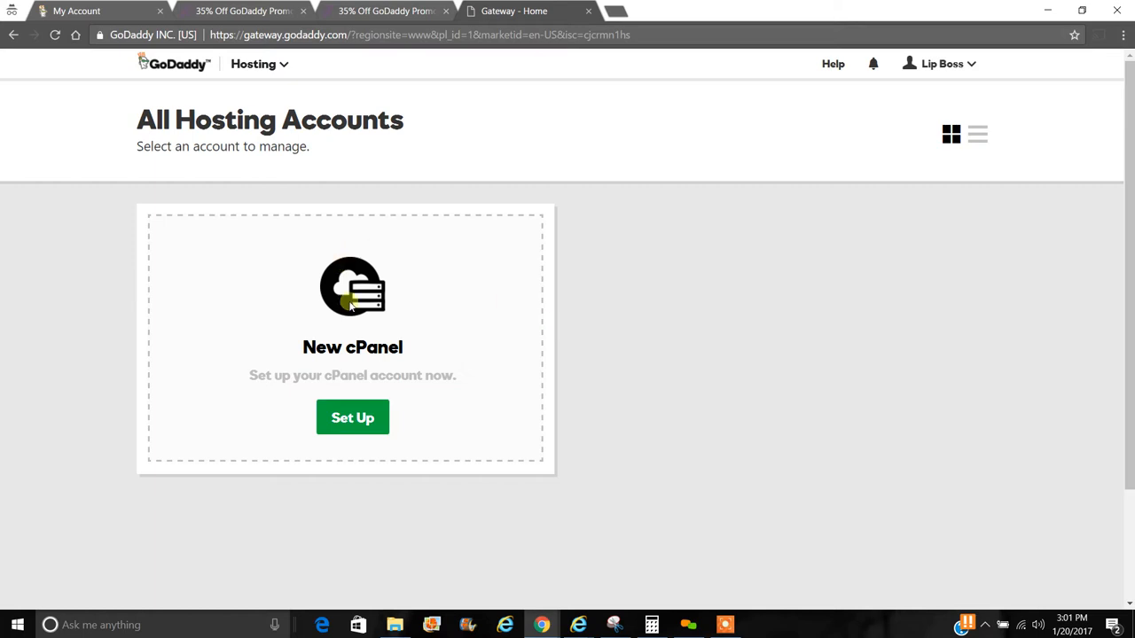
pyautogui.click(361, 422)
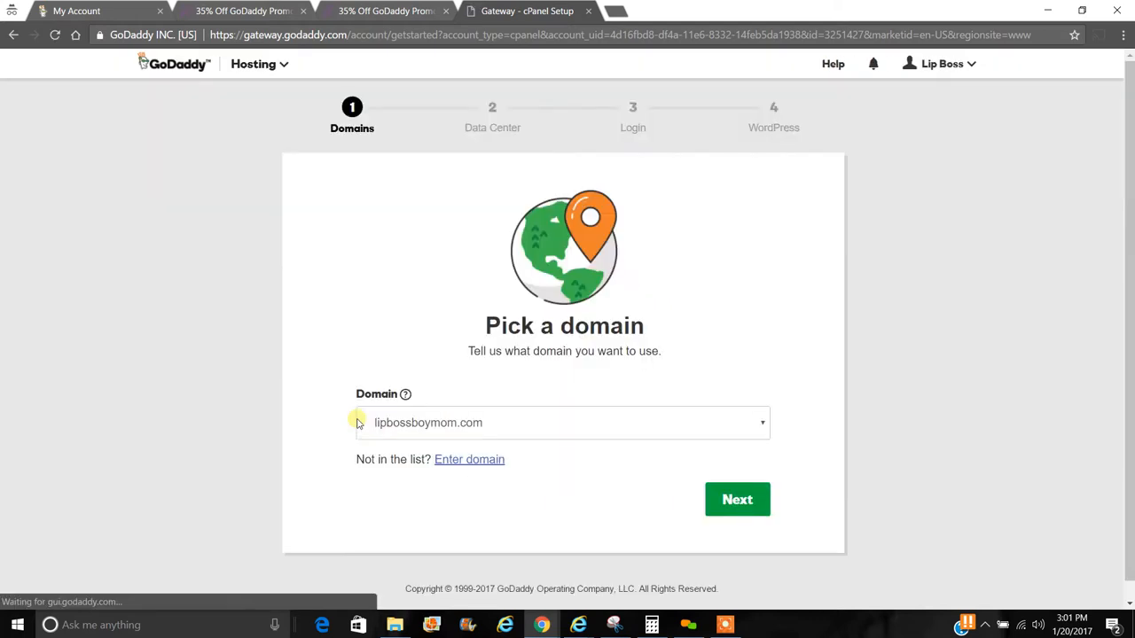
# - Keep lipbossboymom.com as the domain and choose the North America data center
pyautogui.click(500, 428)
pyautogui.click(500, 429)
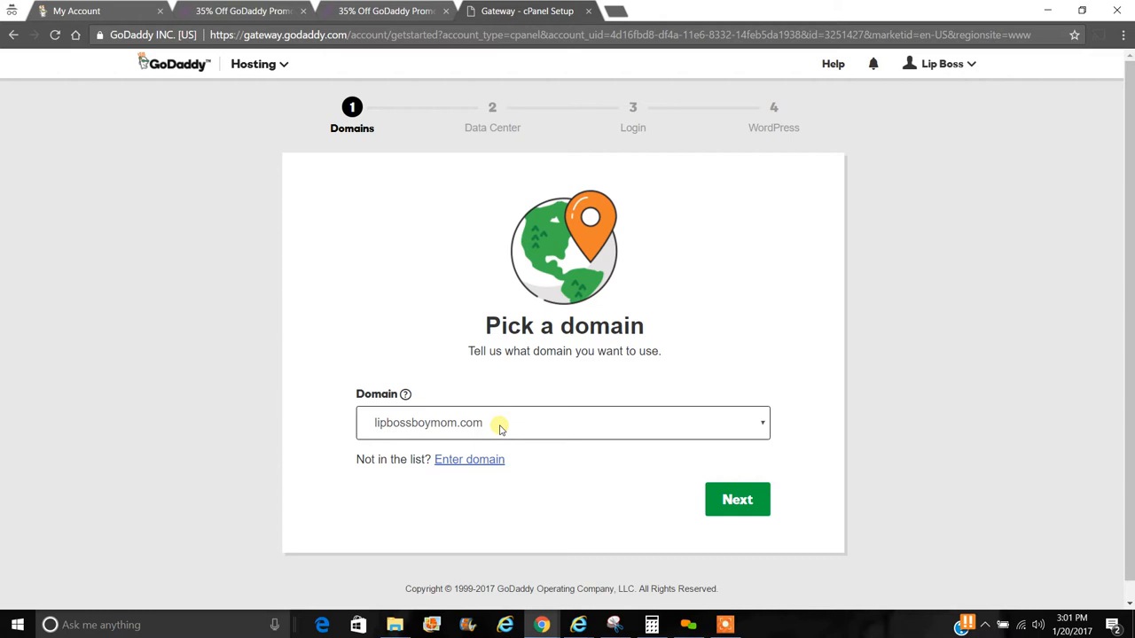
pyautogui.click(729, 502)
pyautogui.click(447, 474)
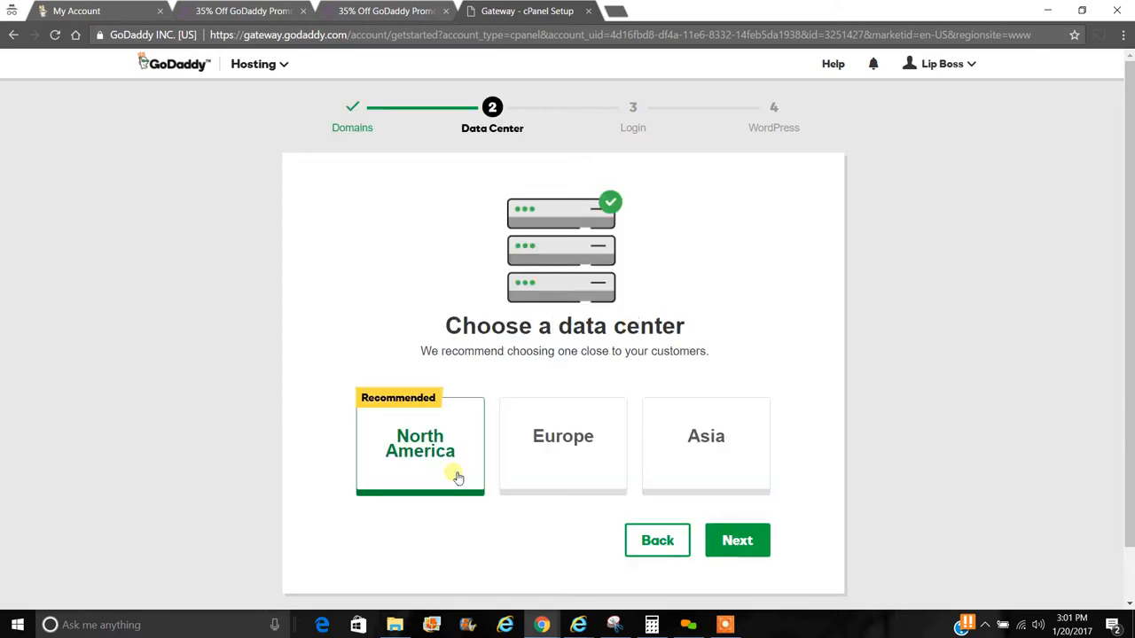
pyautogui.click(728, 548)
pyautogui.click(613, 417)
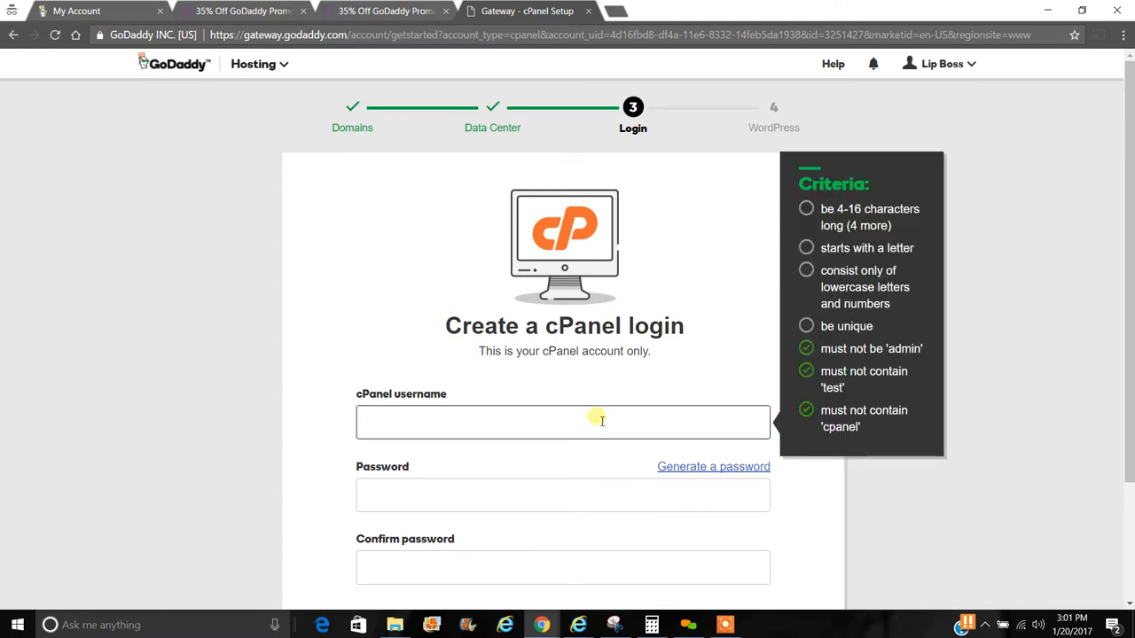
# - Enter the cPanel username, generate a strong password, and continue to WordPress setup
pyautogui.press('XF86AudioMicMute')
pyautogui.write('l')
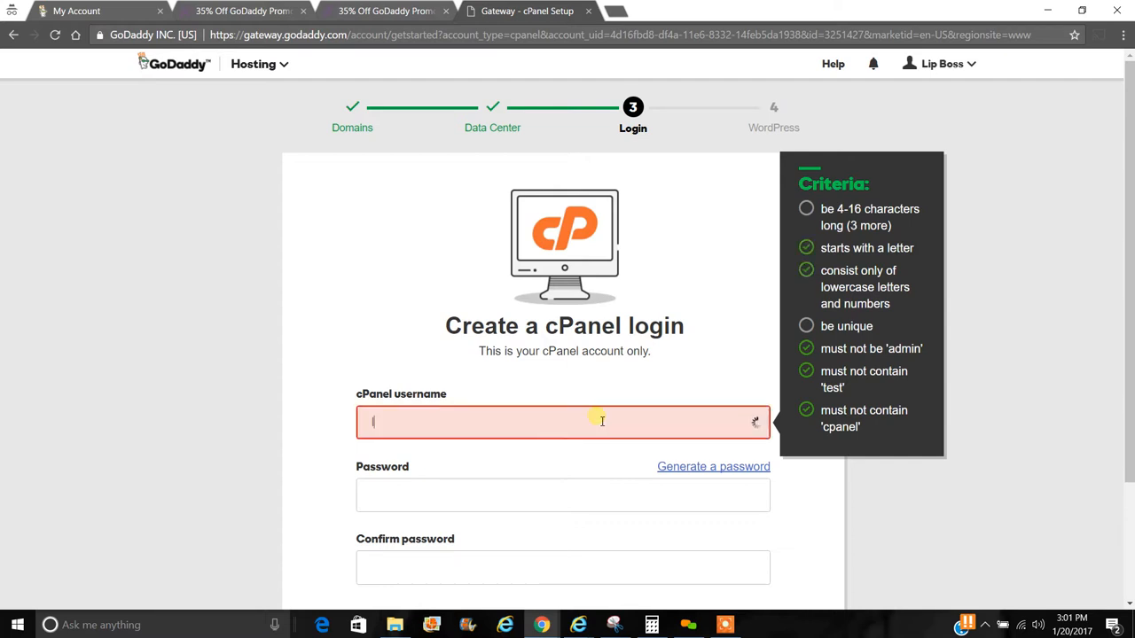
pyautogui.write('ipbossboymom')
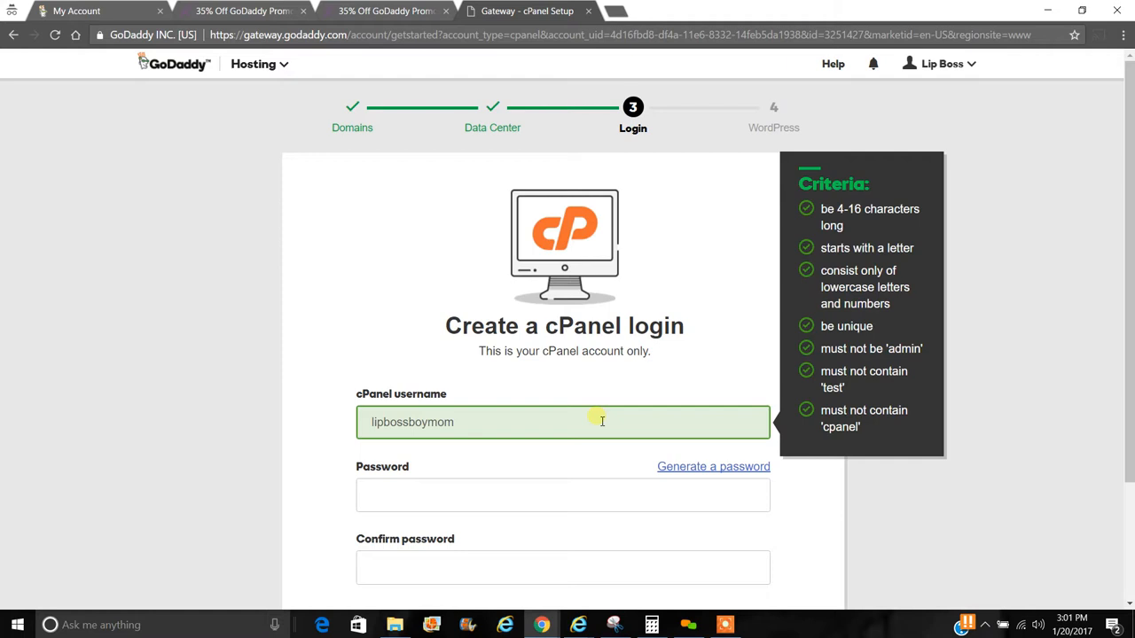
pyautogui.click(705, 468)
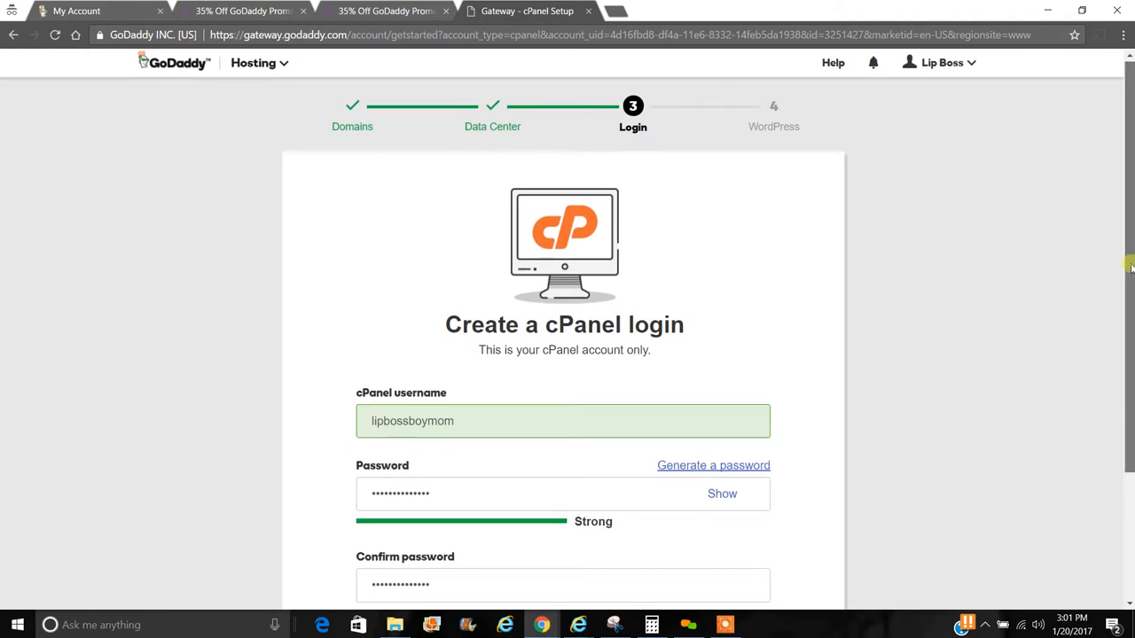
pyautogui.scroll(-1, 1031, 334)
pyautogui.scroll(-1, 801, 258)
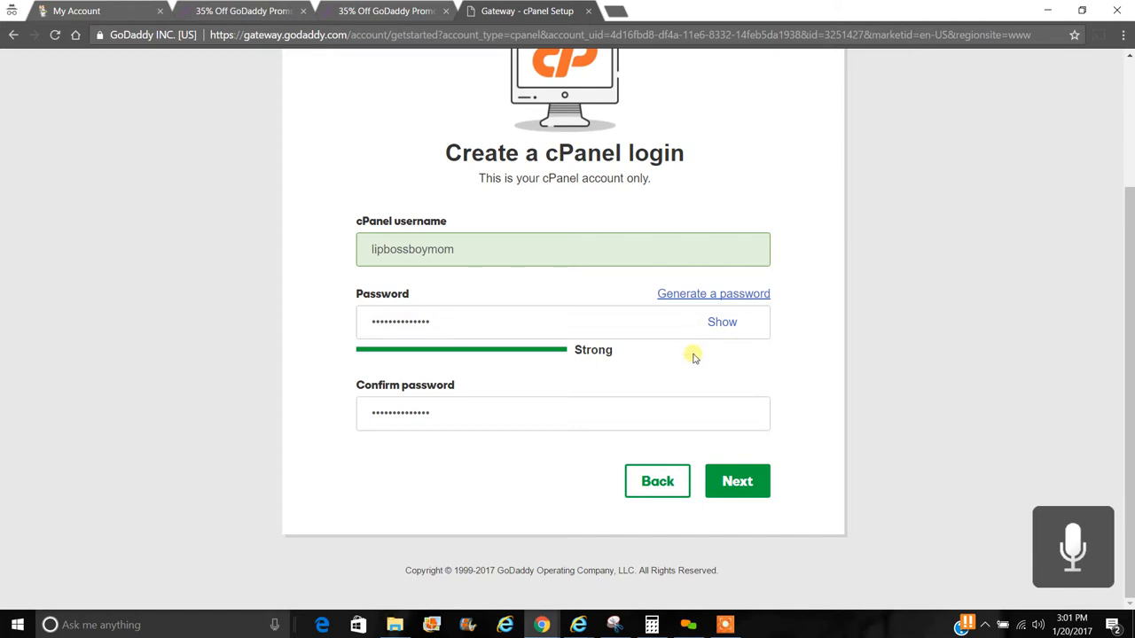
pyautogui.click(729, 482)
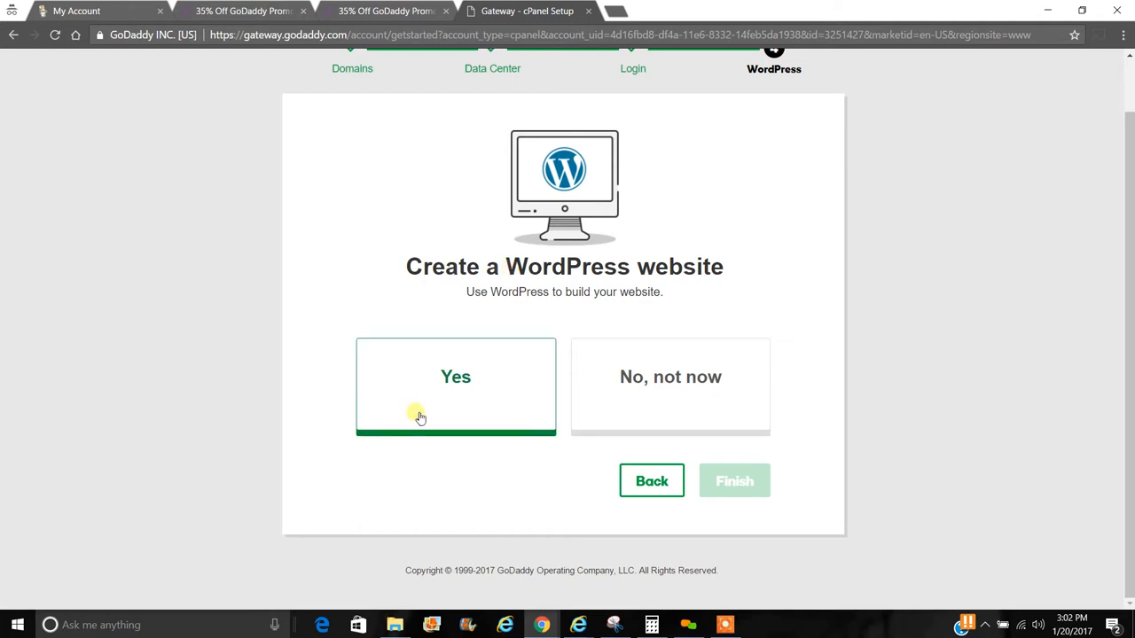
# - Choose to create a WordPress website and enter a strong admin password
pyautogui.click(457, 390)
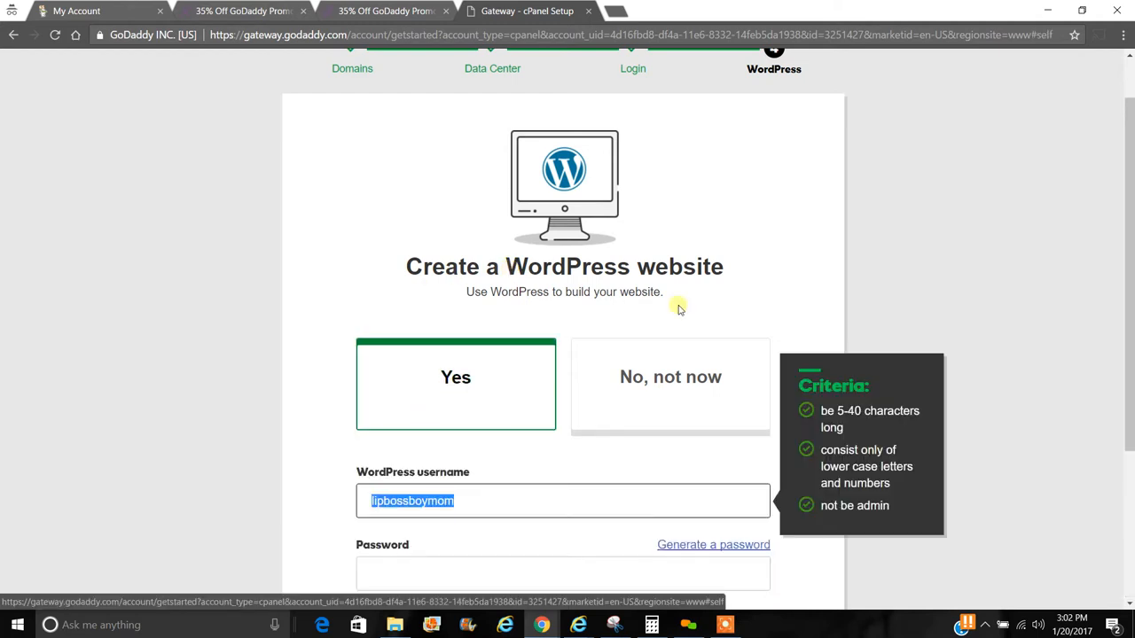
pyautogui.scroll(-3, 1128, 181)
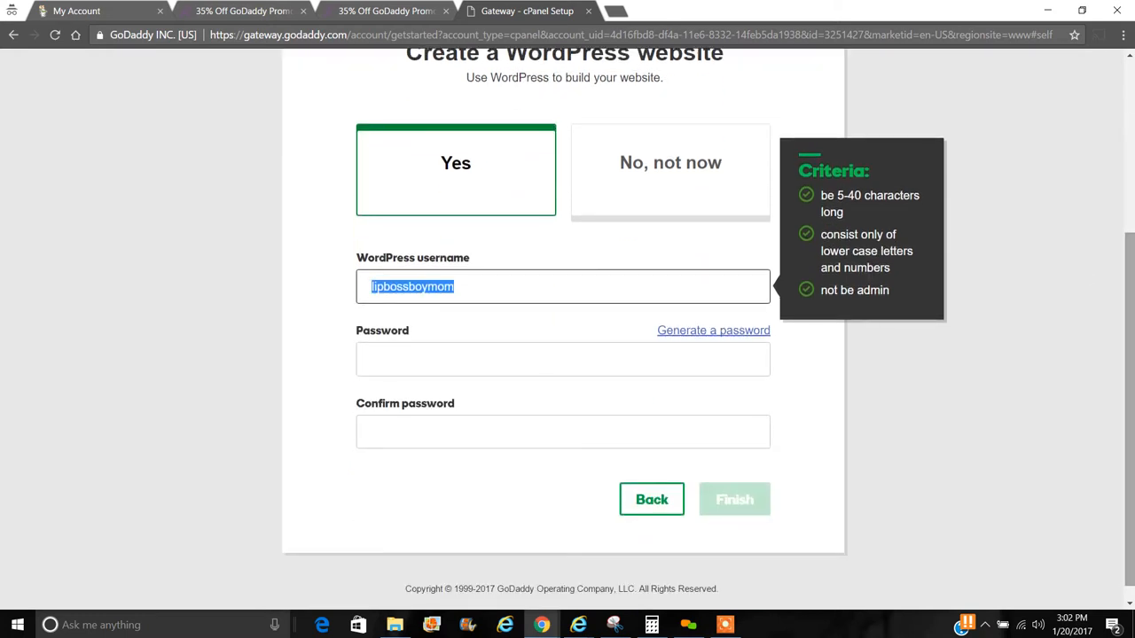
pyautogui.click(466, 360)
pyautogui.write('l')
pyautogui.press('BackSpace')
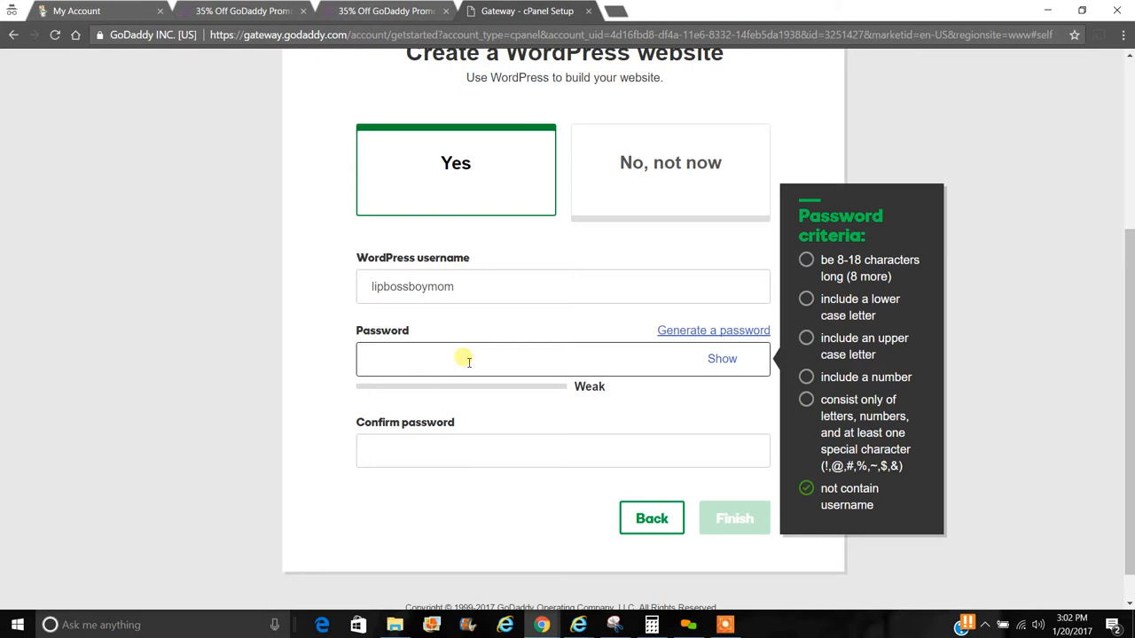
pyautogui.write('Li')
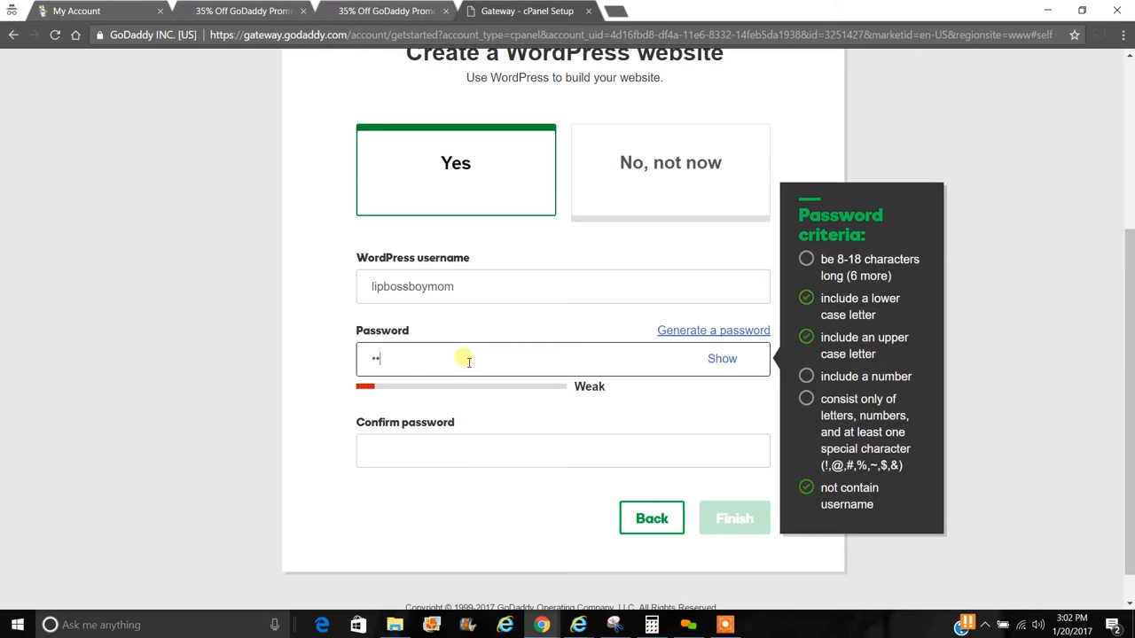
pyautogui.press('BackSpace')
pyautogui.press('BackSpace')
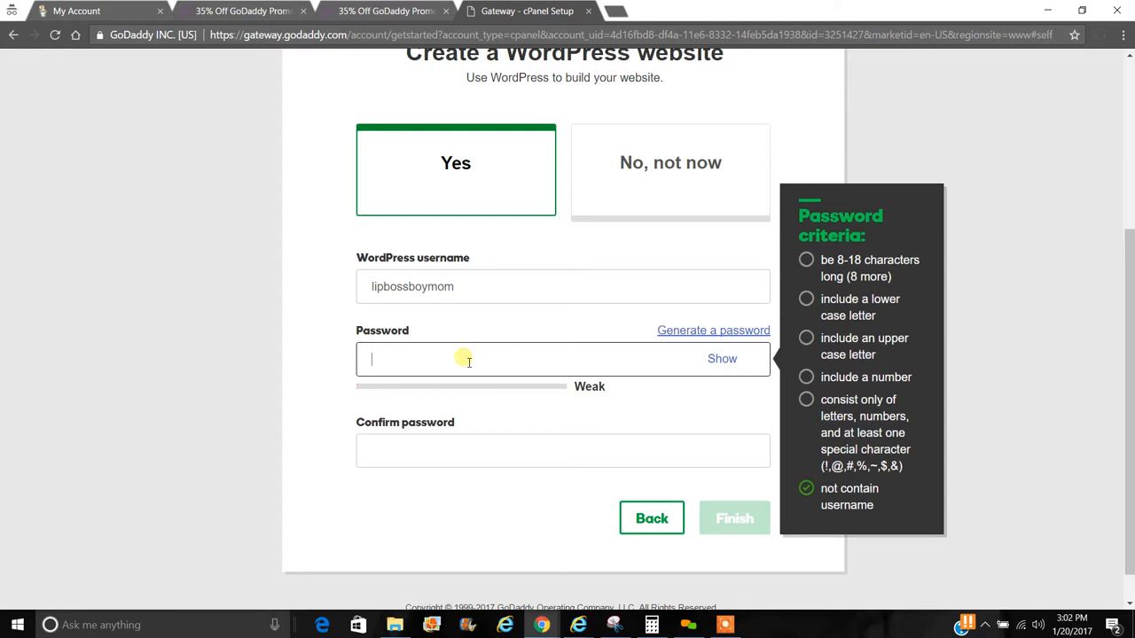
pyautogui.write('li1')
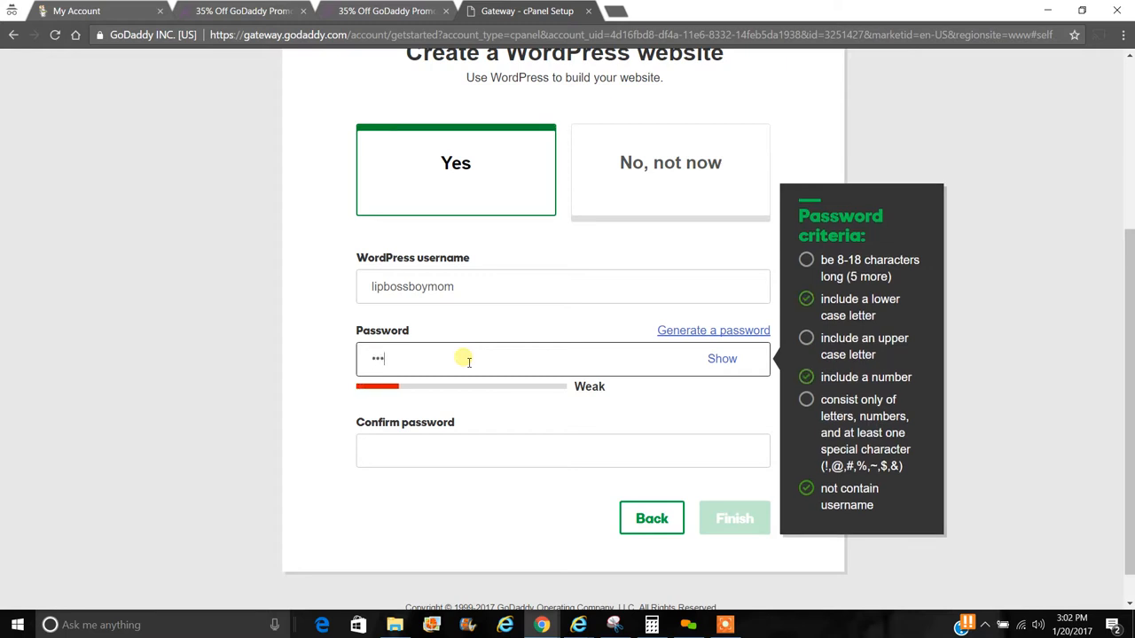
pyautogui.write('••••••••')
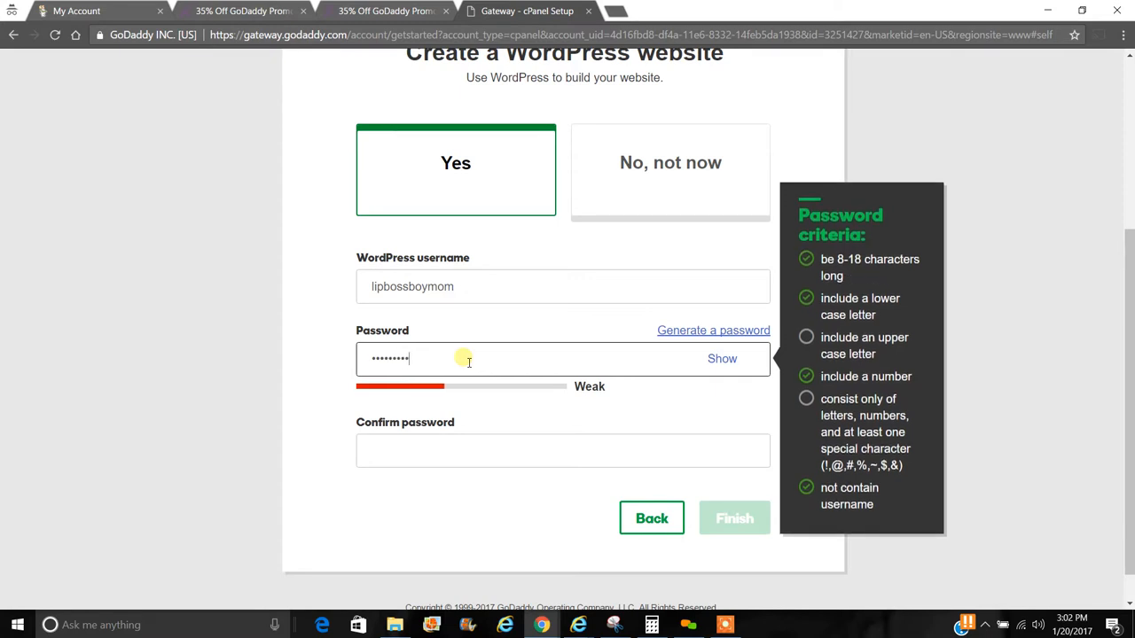
pyautogui.write('••')
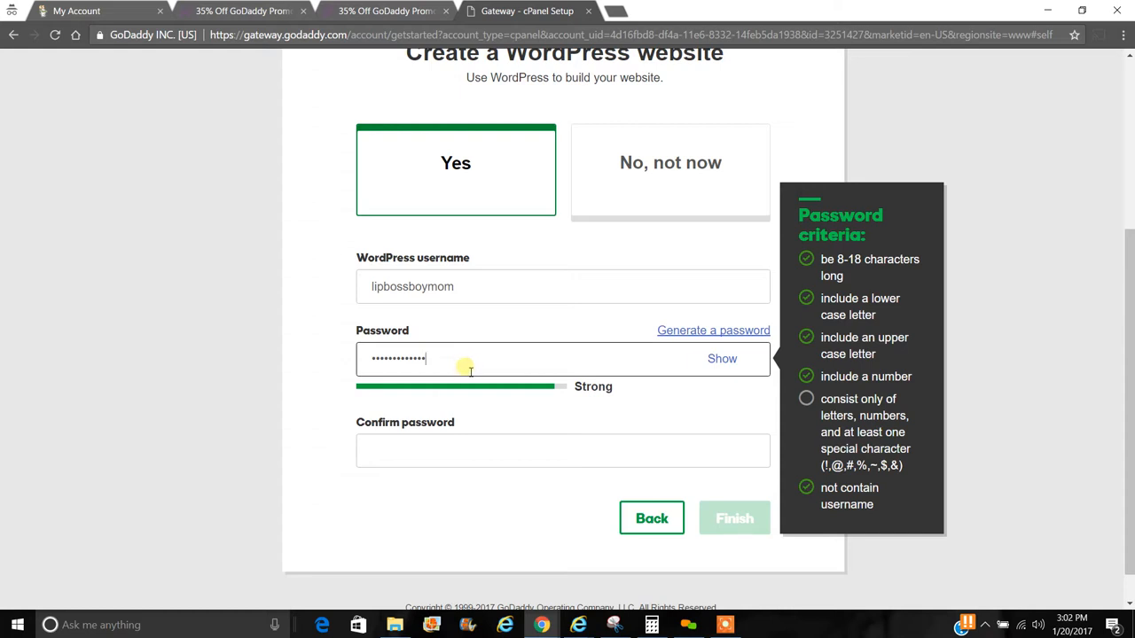
pyautogui.write('•')
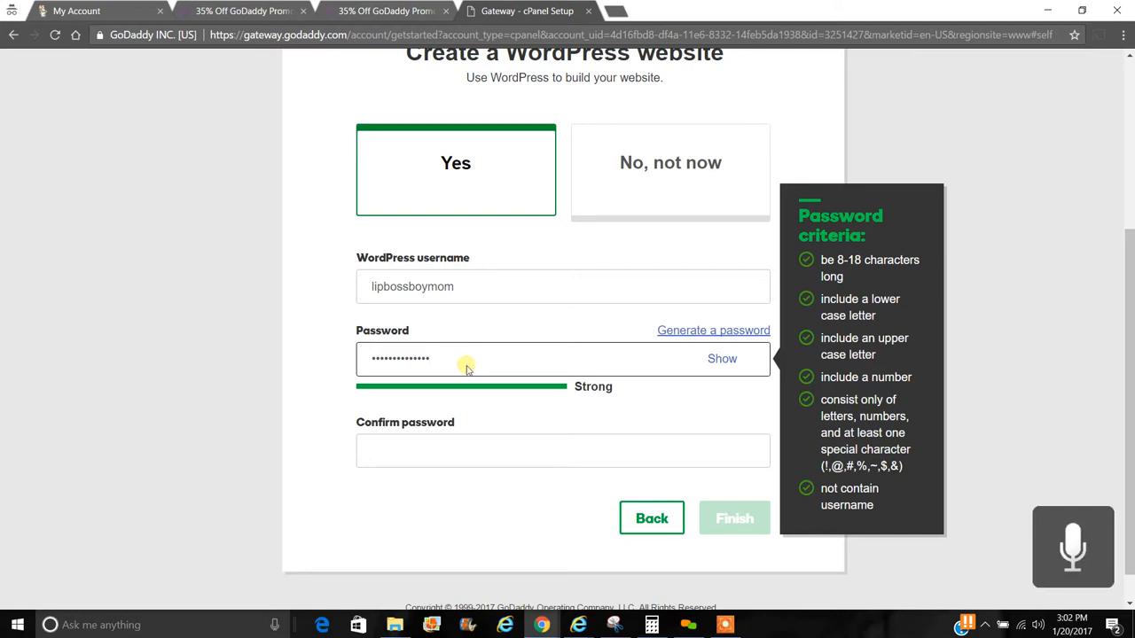
# - Confirm the WordPress admin password and finish the website setup
pyautogui.click(501, 459)
pyautogui.write('••')
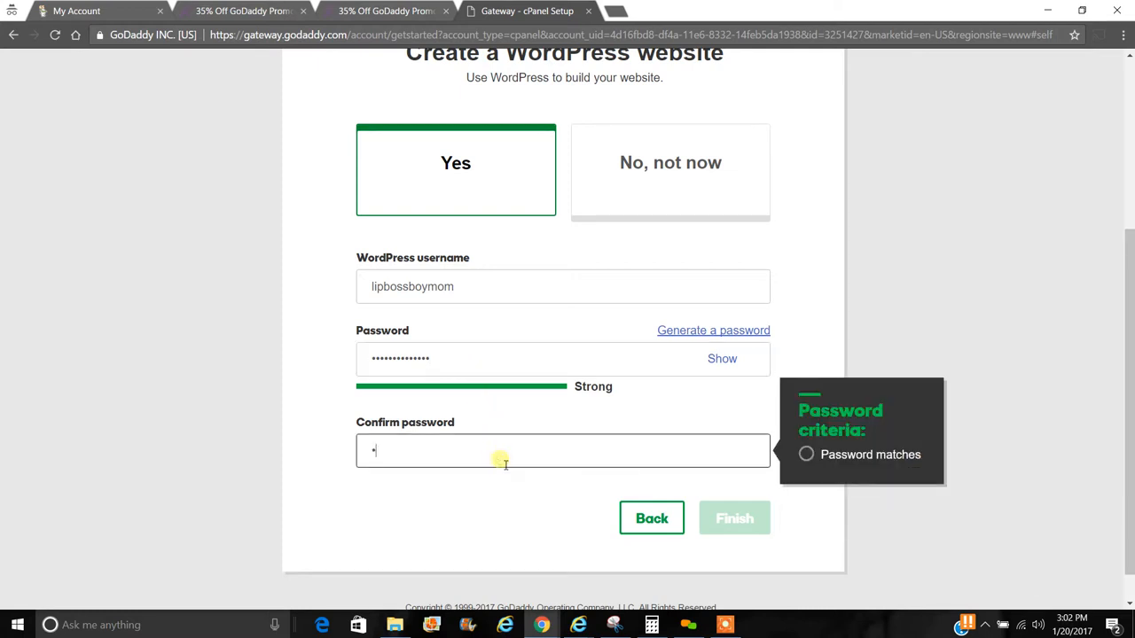
pyautogui.press('BackSpace')
pyautogui.press('BackSpace')
pyautogui.write('••••••••••••••')
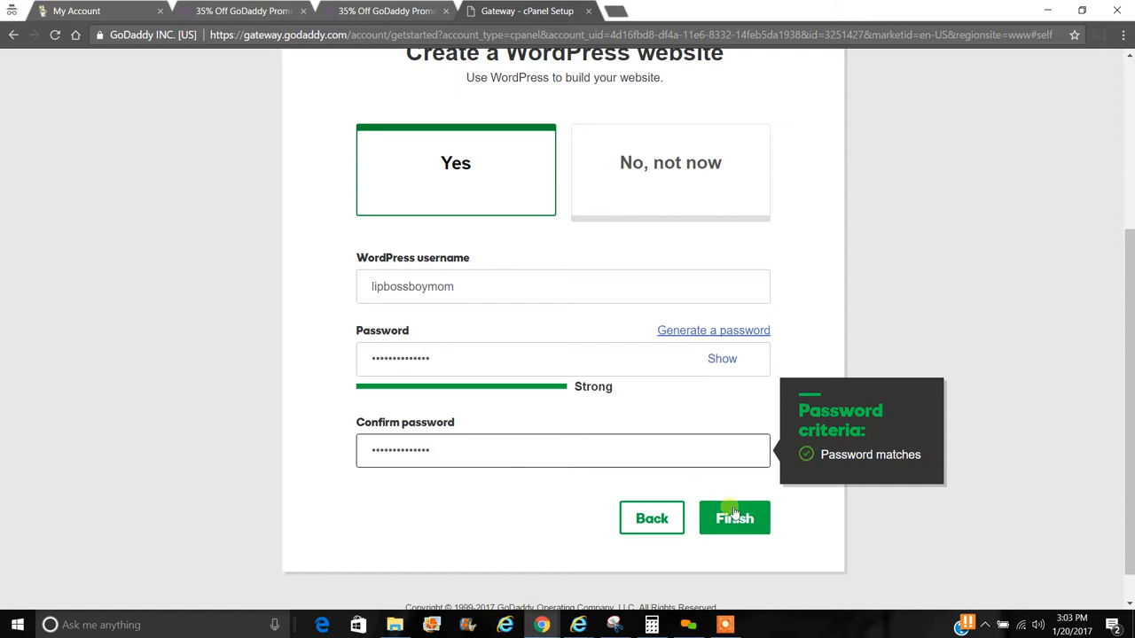
pyautogui.click(804, 517)
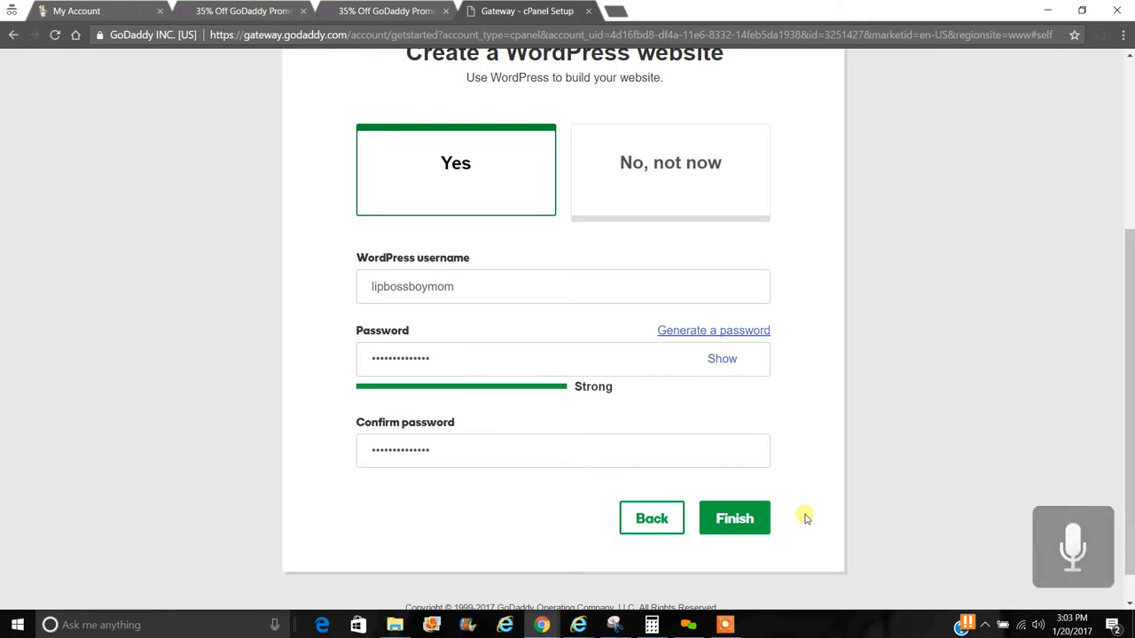
pyautogui.click(750, 524)
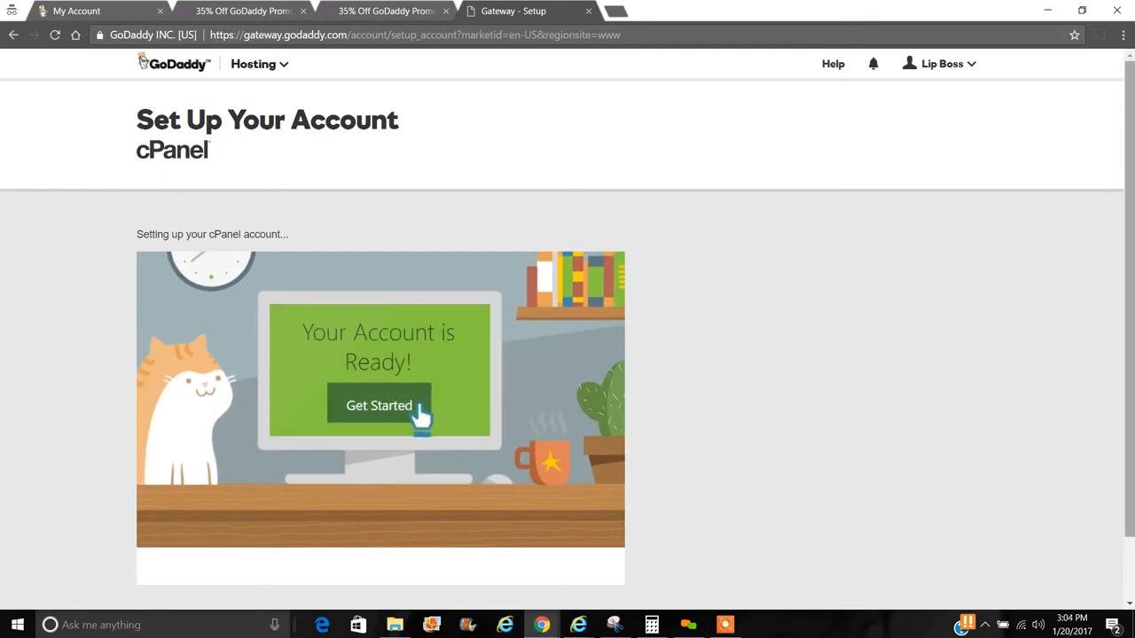
# - Wait for setup to complete and open the cPanel dashboard for lipbossboymom.com
pyautogui.scroll(-2, 1129, 159)
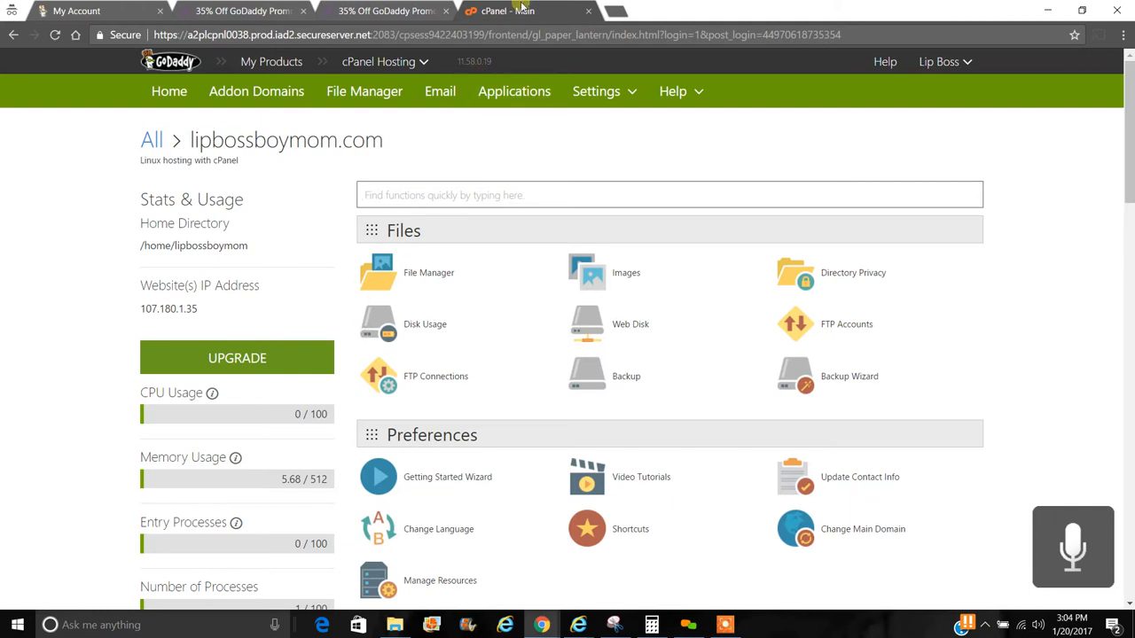
# - Log out of cPanel, close the promo and My Account tabs, and open an incognito tab
pyautogui.click(969, 59)
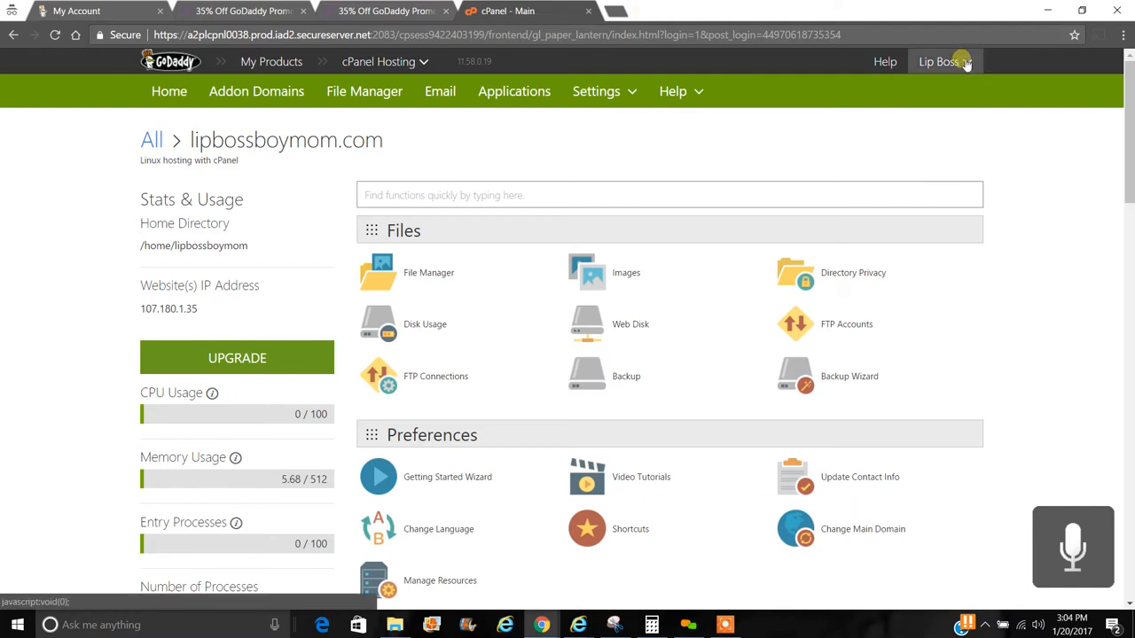
pyautogui.click(897, 166)
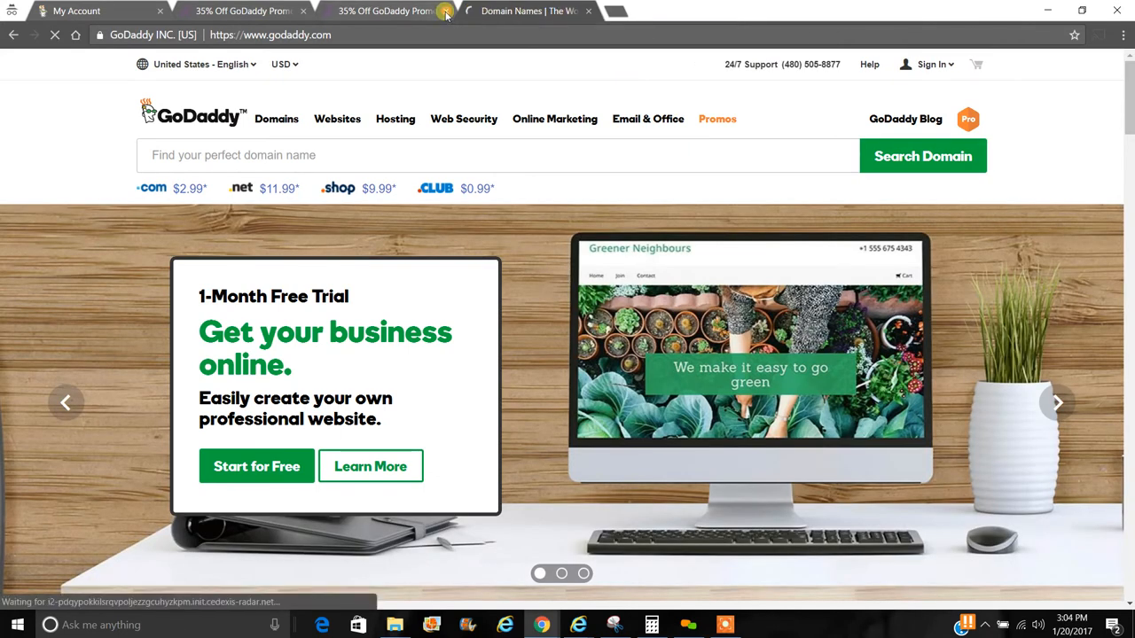
pyautogui.click(445, 11)
pyautogui.click(303, 11)
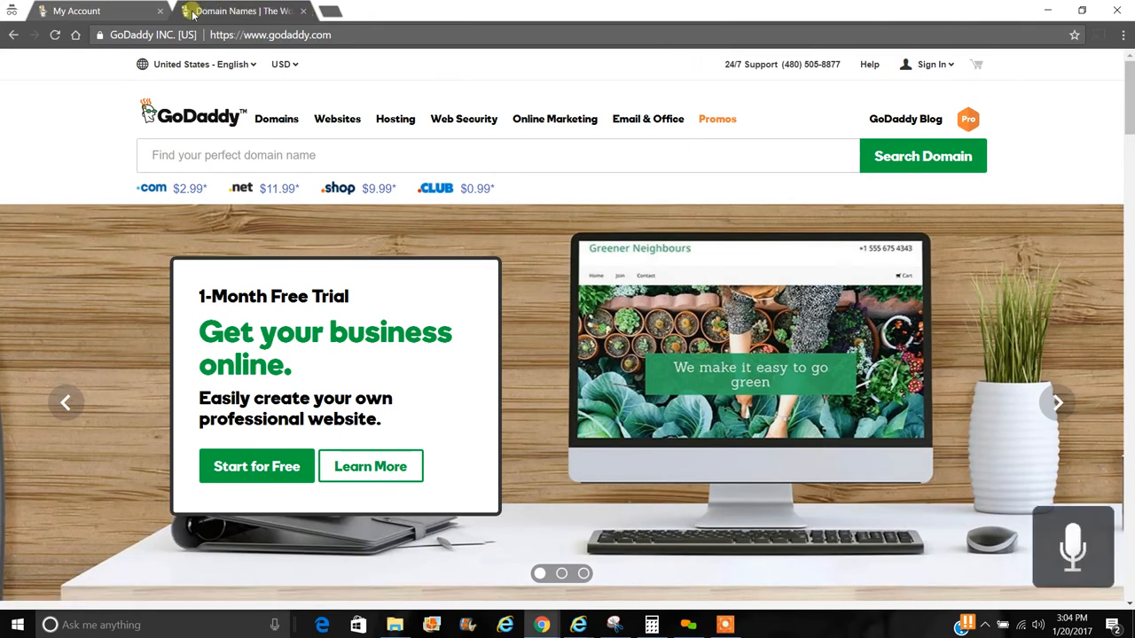
pyautogui.click(158, 10)
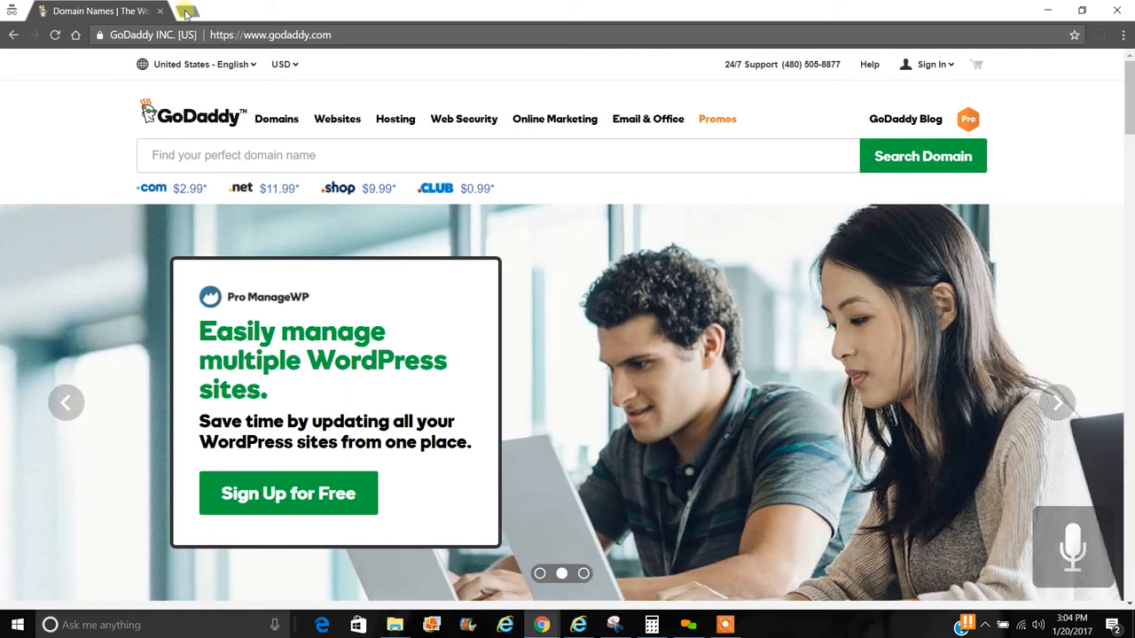
pyautogui.click(186, 10)
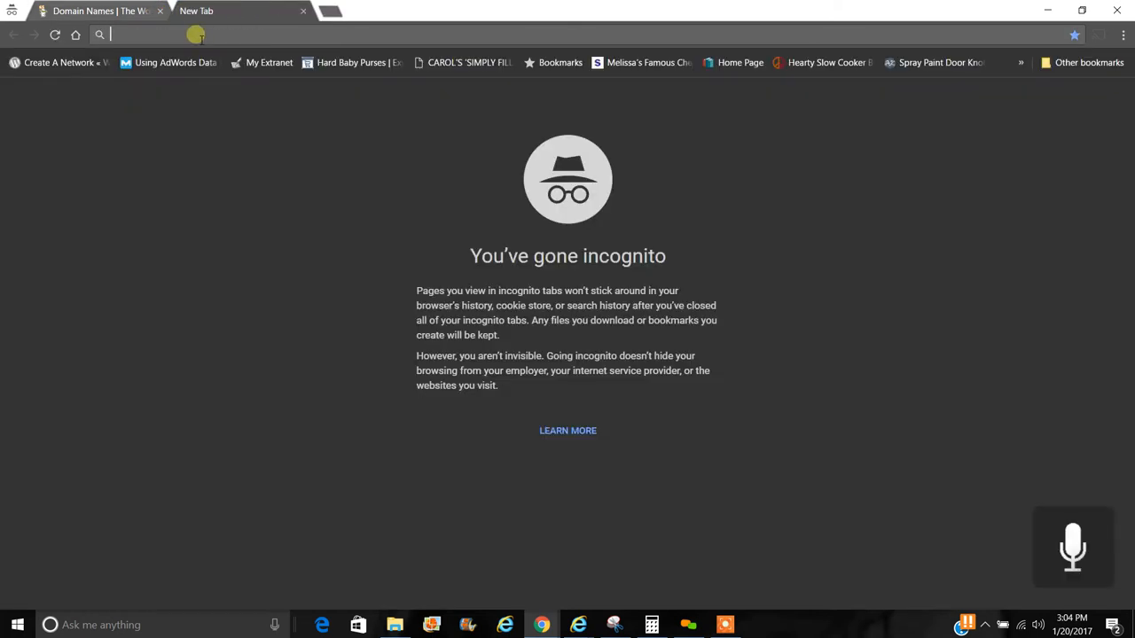
pyautogui.write('www.lipbossboymom.')
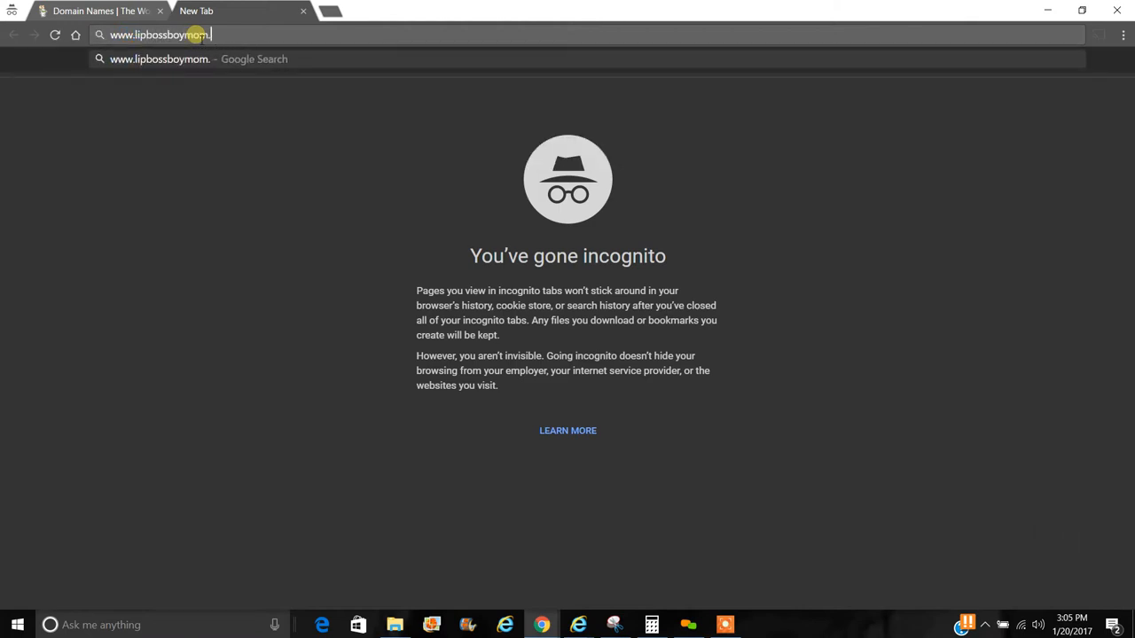
pyautogui.write('com/')
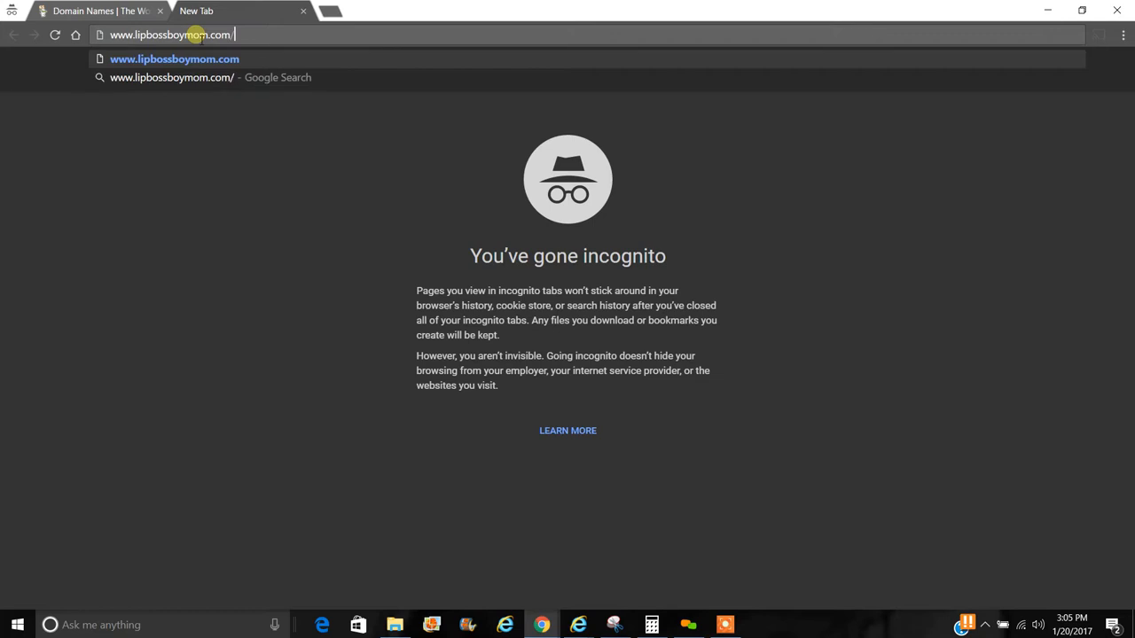
pyautogui.write('wp-')
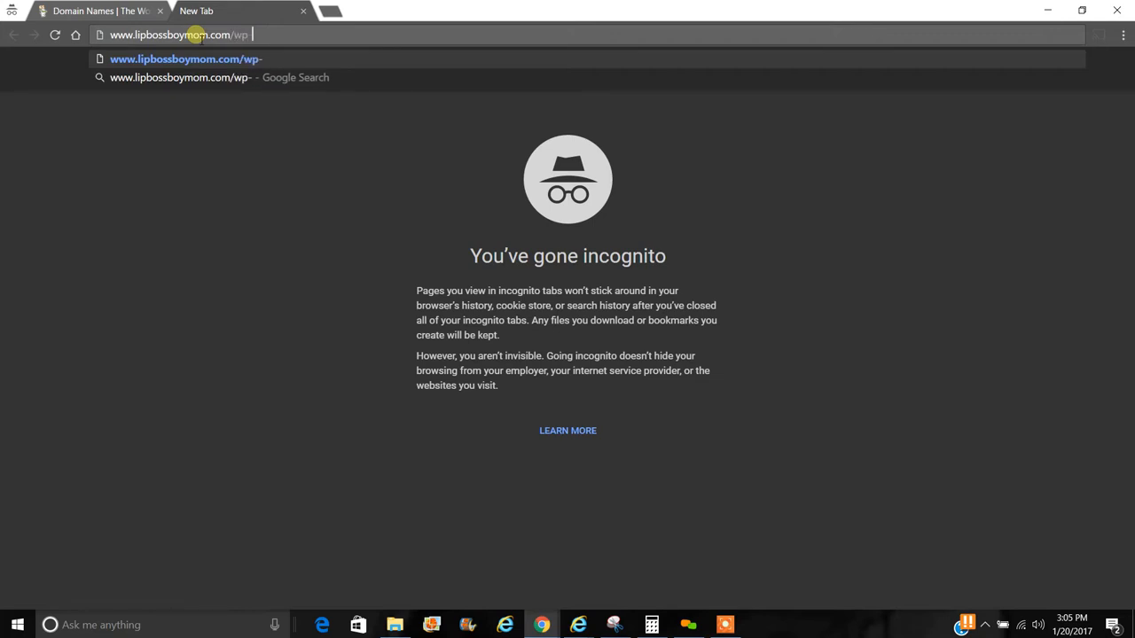
pyautogui.write('admin')
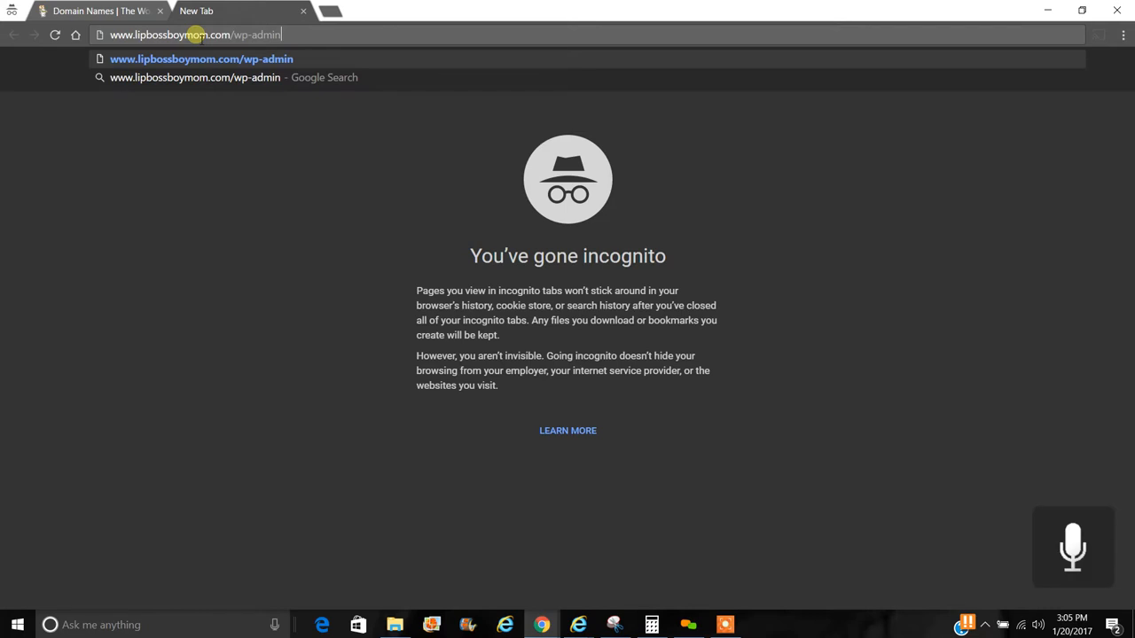
pyautogui.press('Return')
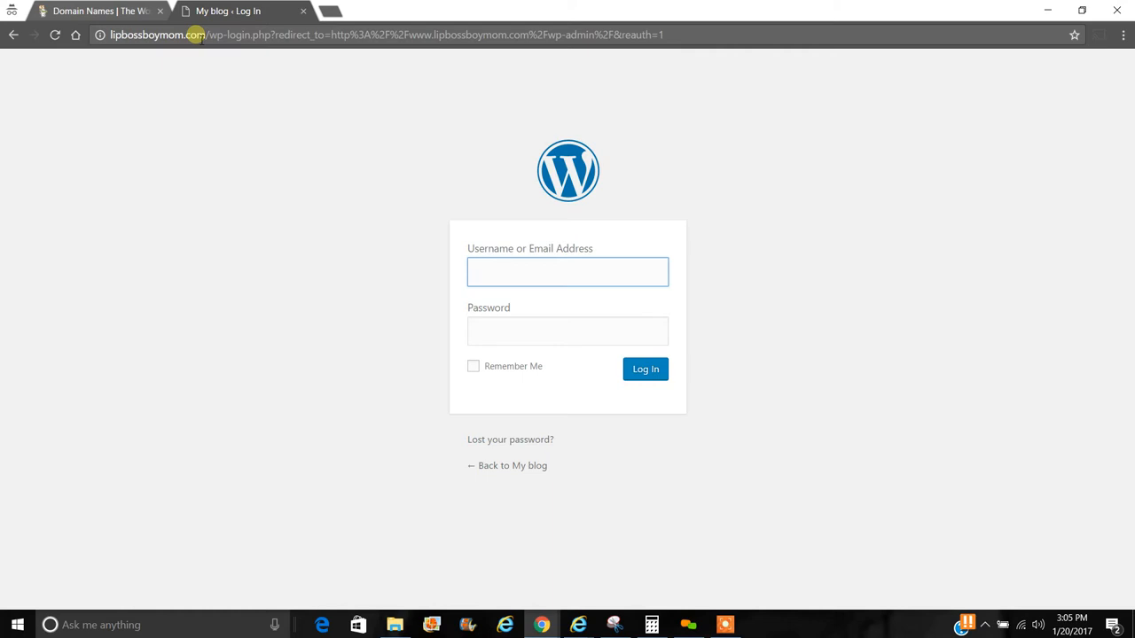
# - Submit the new admin username and password at WordPress login, then retype the rejected password
pyautogui.write('lipbossboymom')
pyautogui.press('Tab')
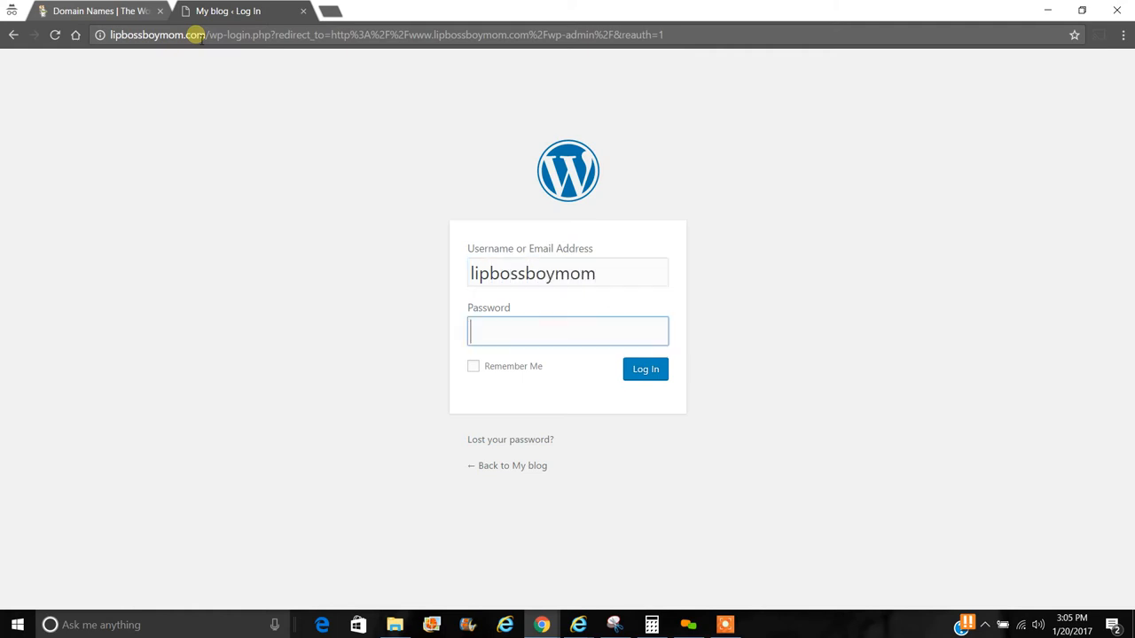
pyautogui.write('••')
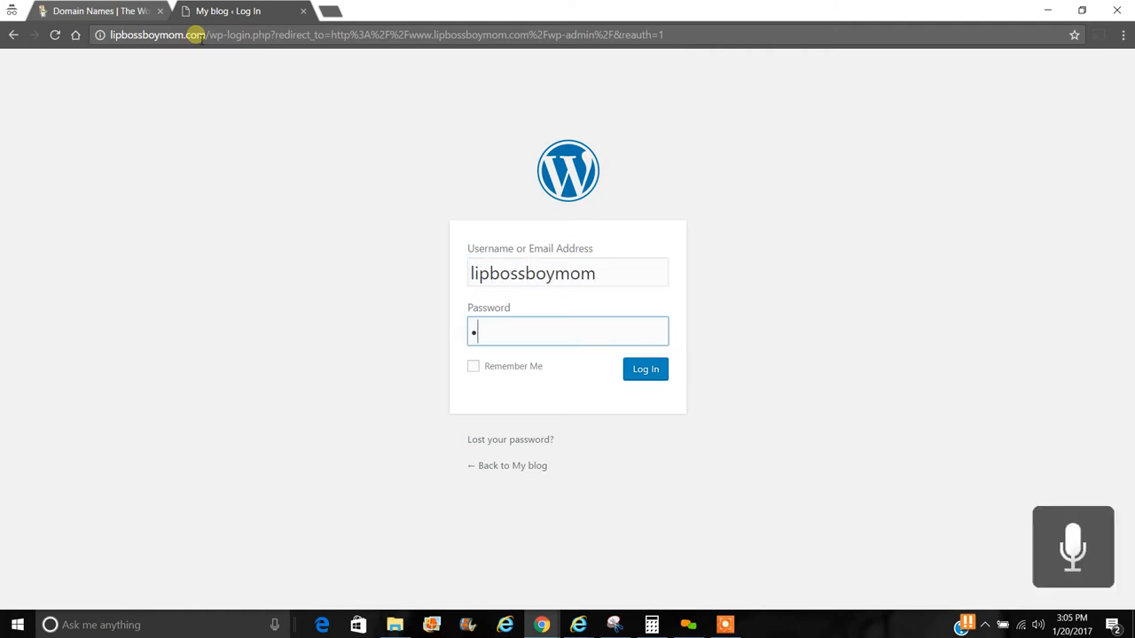
pyautogui.write('•••••••••••')
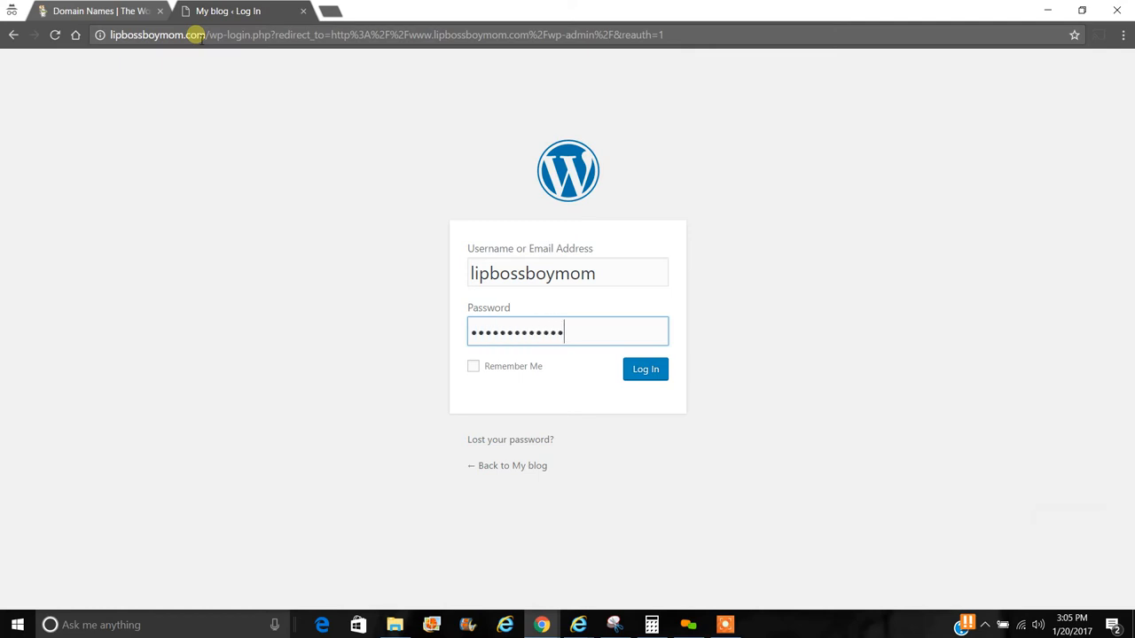
pyautogui.write('•')
pyautogui.click(638, 369)
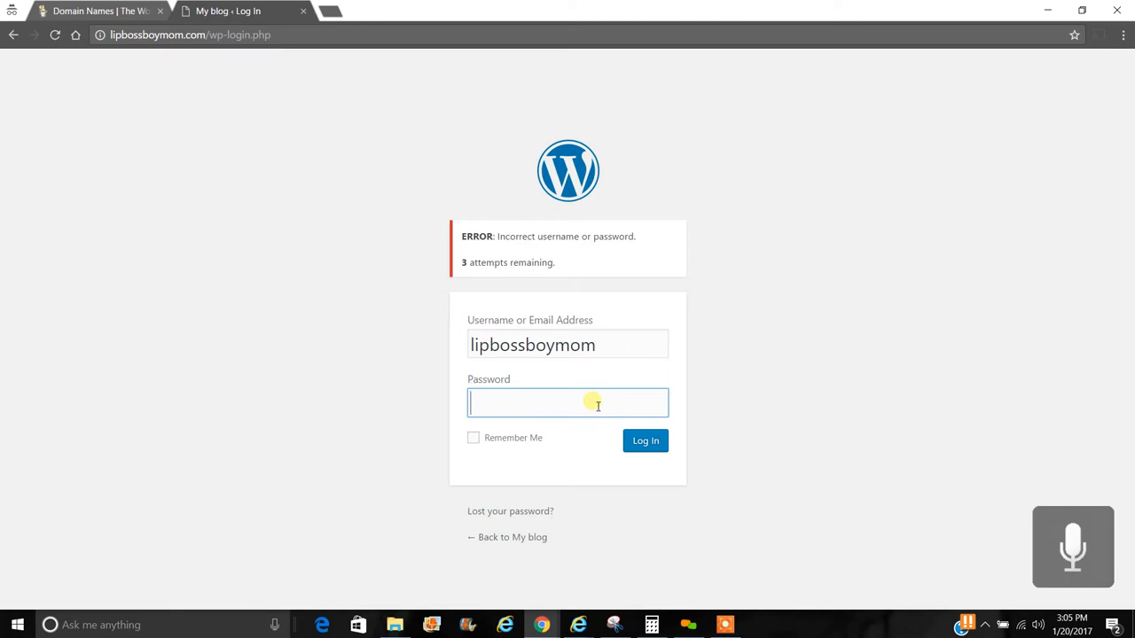
pyautogui.write('*****')
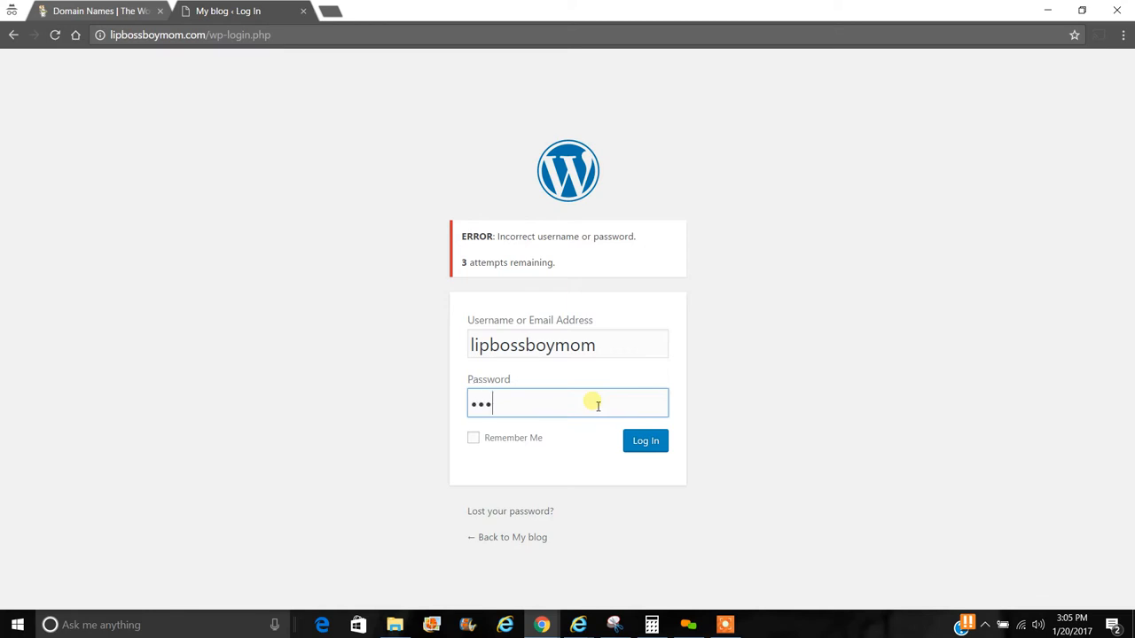
pyautogui.write('*******')
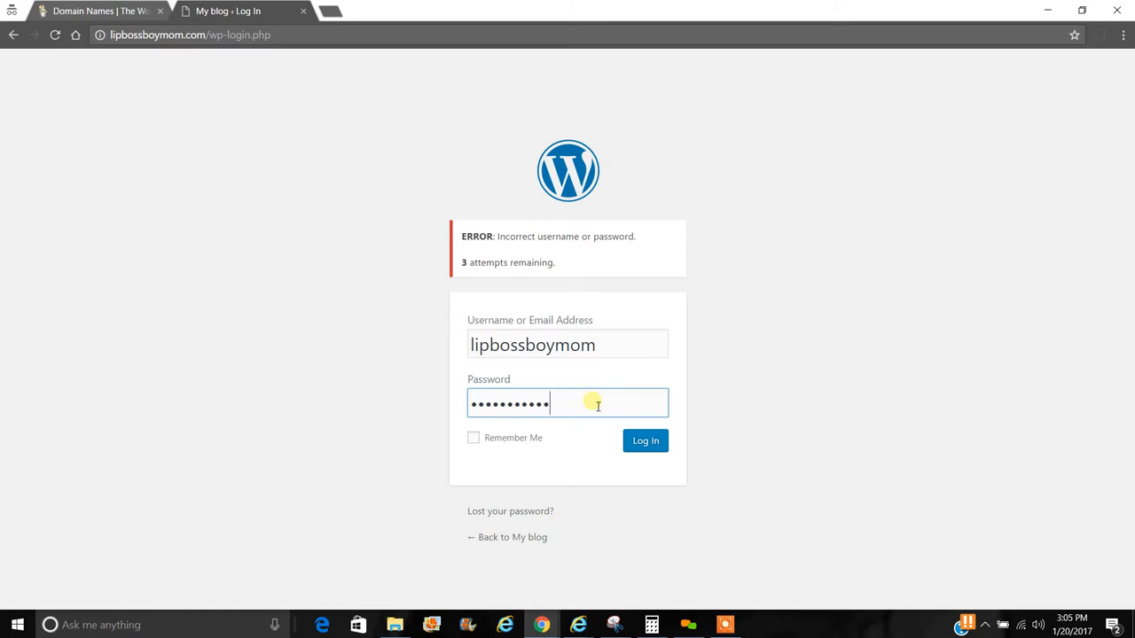
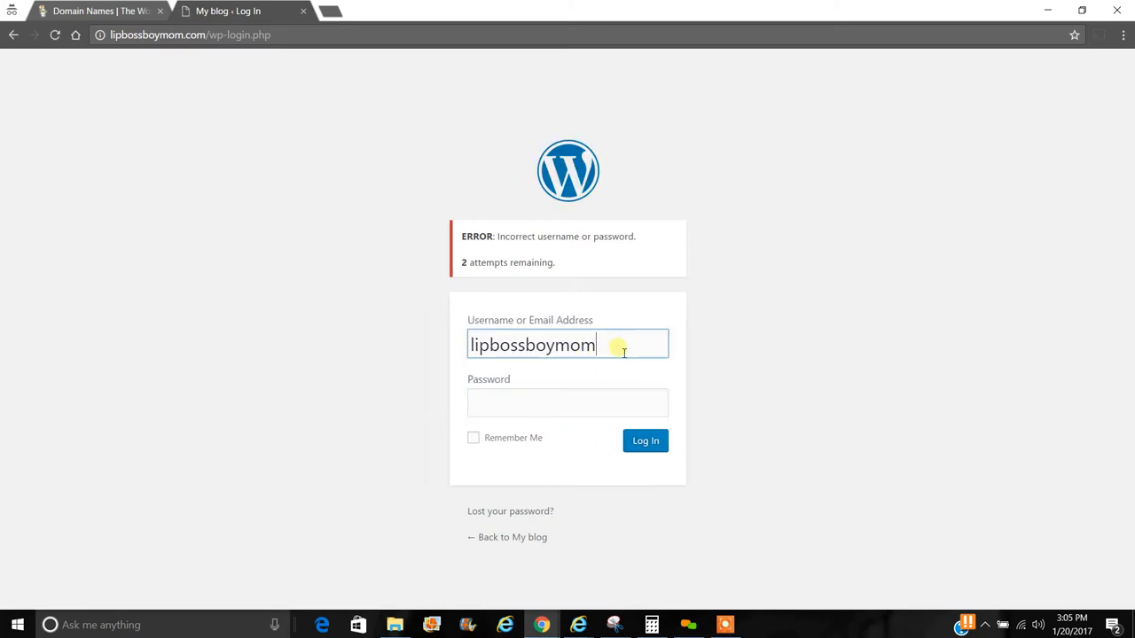
# - Log in to the WordPress admin with the re-entered username and the account password
pyautogui.moveTo(615, 352); pyautogui.dragTo(467, 336)
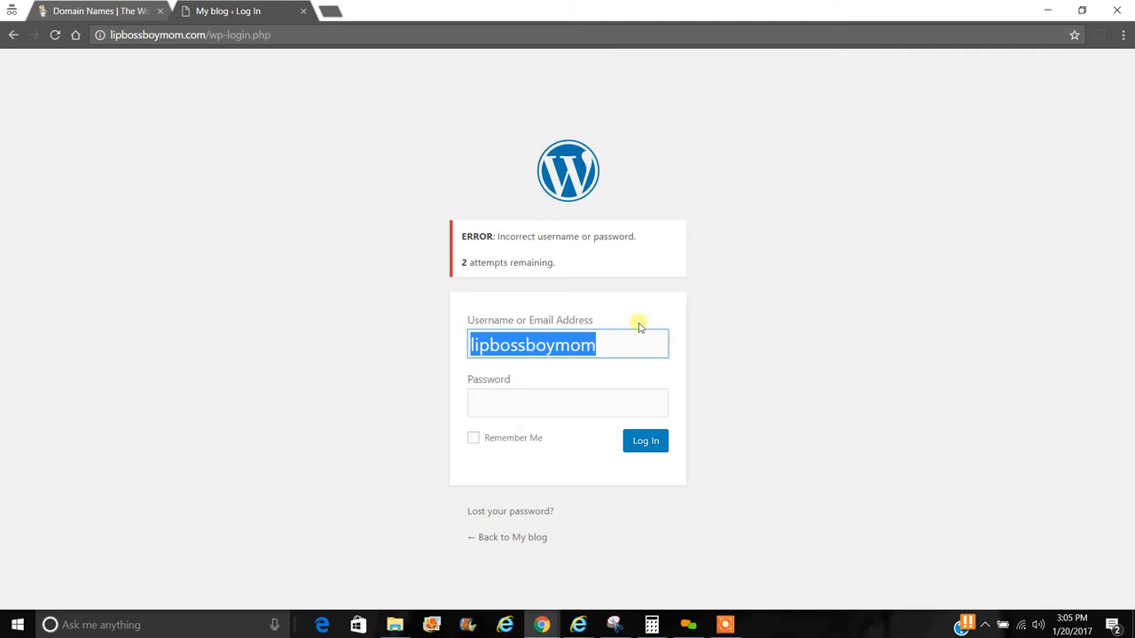
pyautogui.click(569, 411)
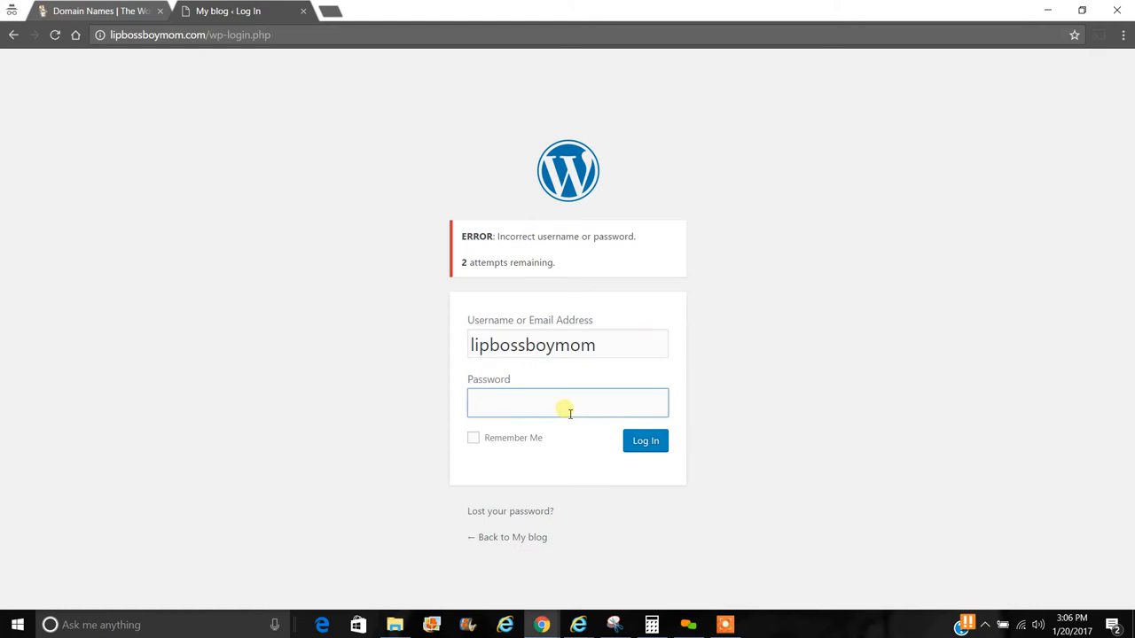
pyautogui.write('••••••••••••••')
pyautogui.click(644, 441)
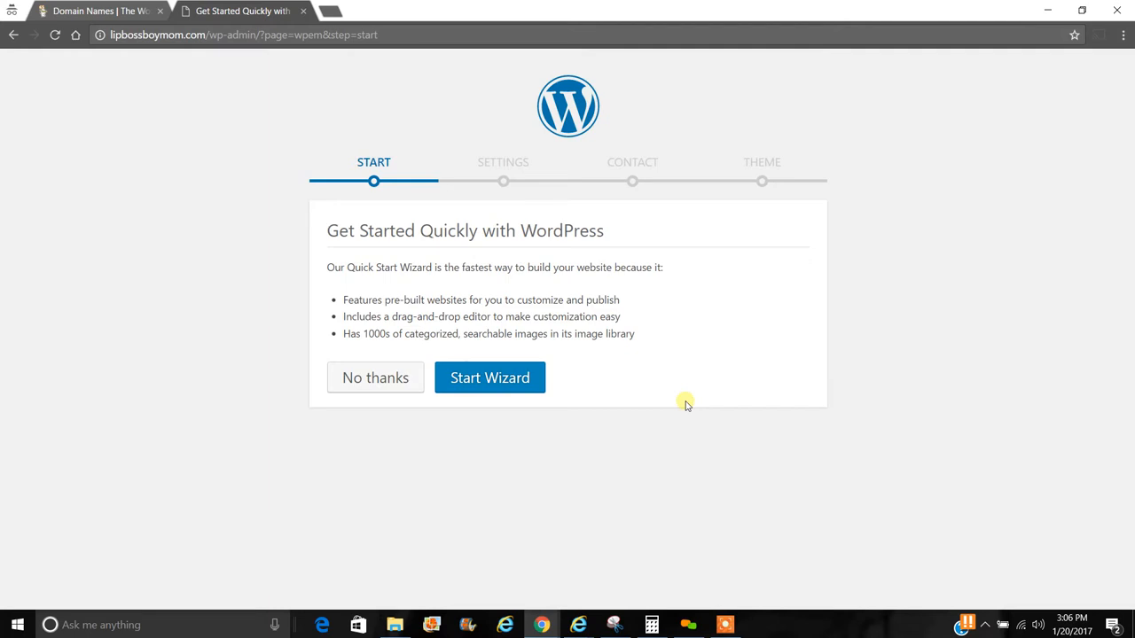
# - Start the Quick Start Wizard and make the site an Online Store in Health / Beauty
pyautogui.click(488, 381)
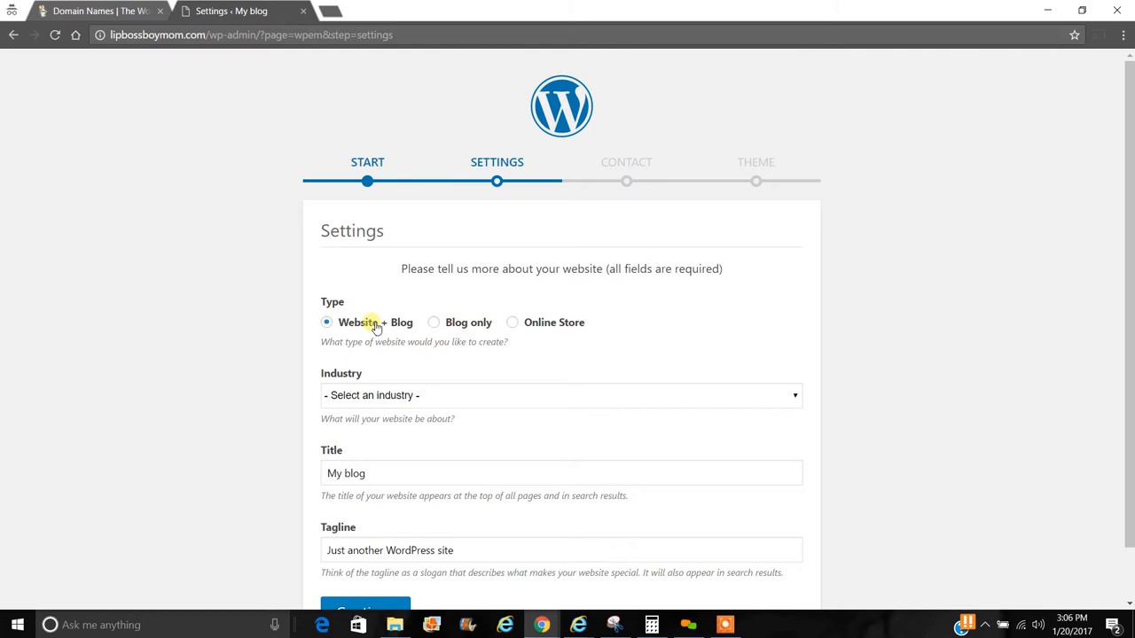
pyautogui.click(540, 326)
pyautogui.click(638, 404)
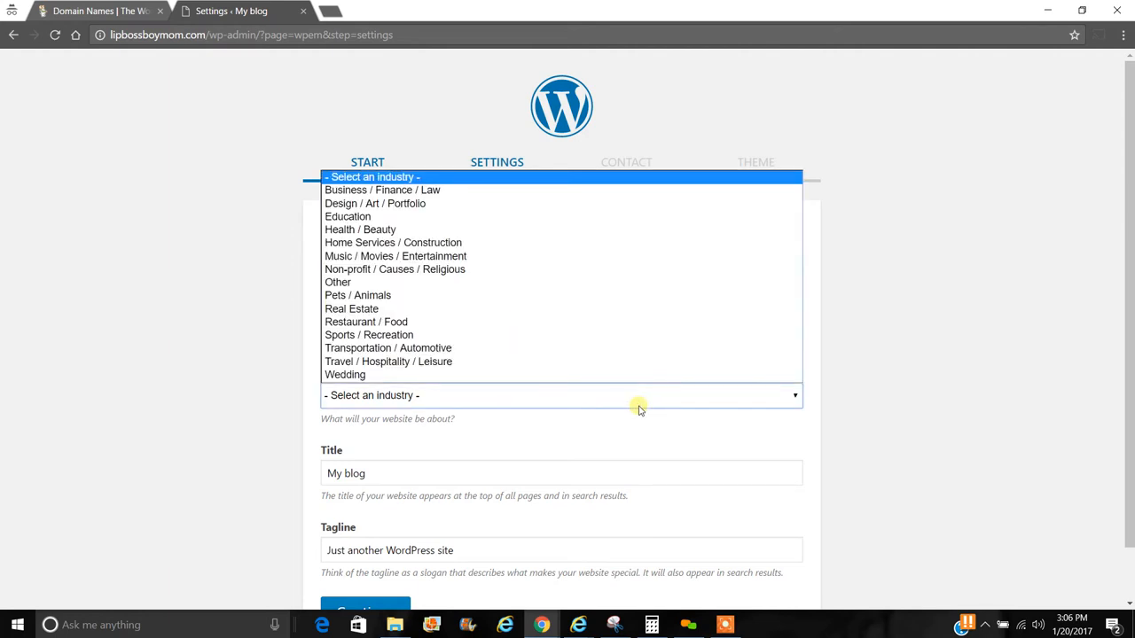
pyautogui.click(399, 230)
# - Title the site 'Lip Boss Boy Mom' with tagline 'Lips that last all day!'
pyautogui.moveTo(399, 478); pyautogui.dragTo(323, 472)
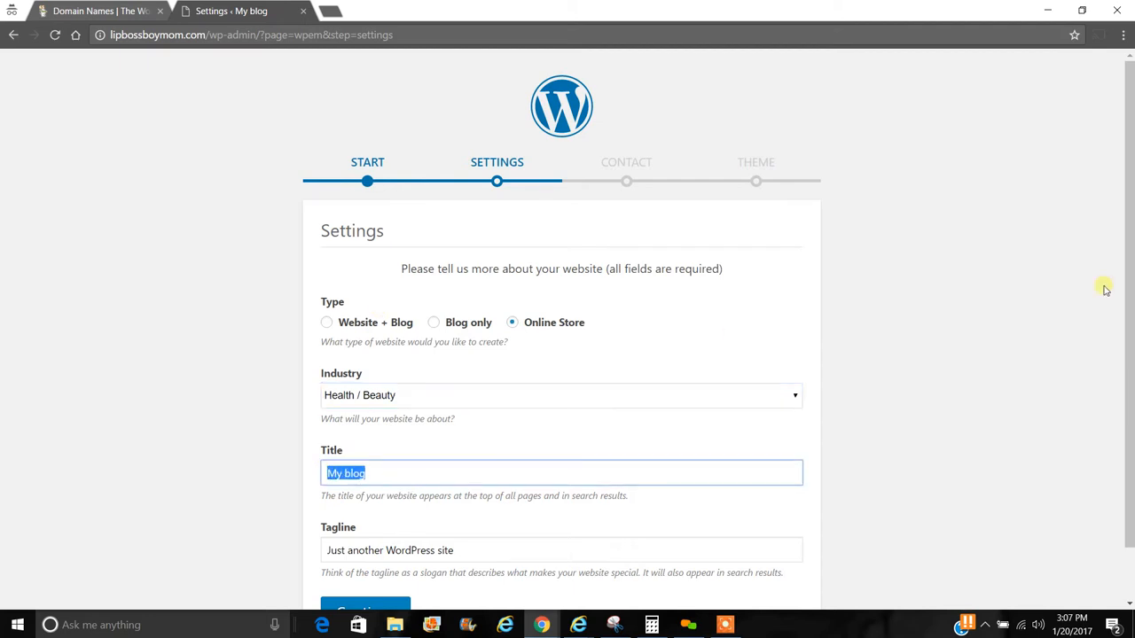
pyautogui.write('Lip Boss Boy Mom')
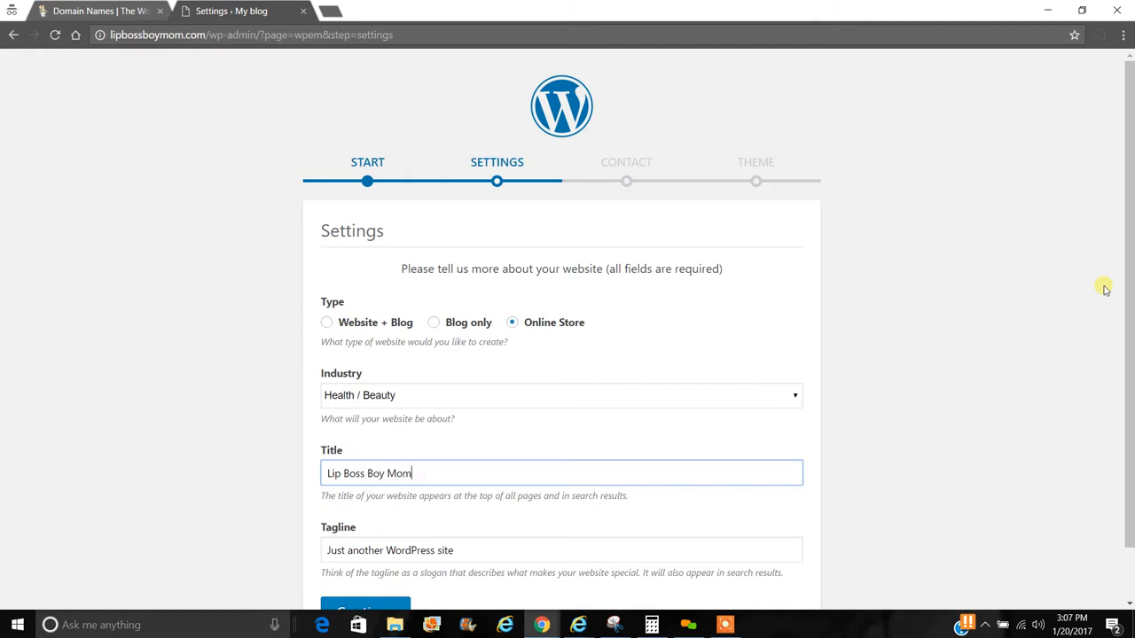
pyautogui.scroll(-1, 572, 424)
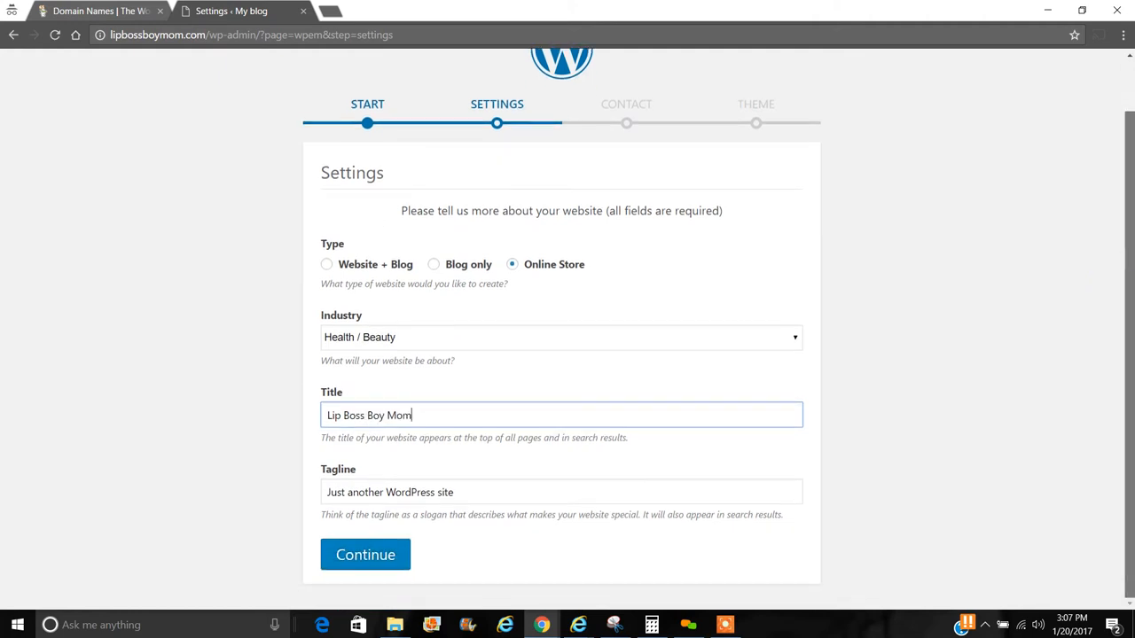
pyautogui.tripleClick(489, 495)
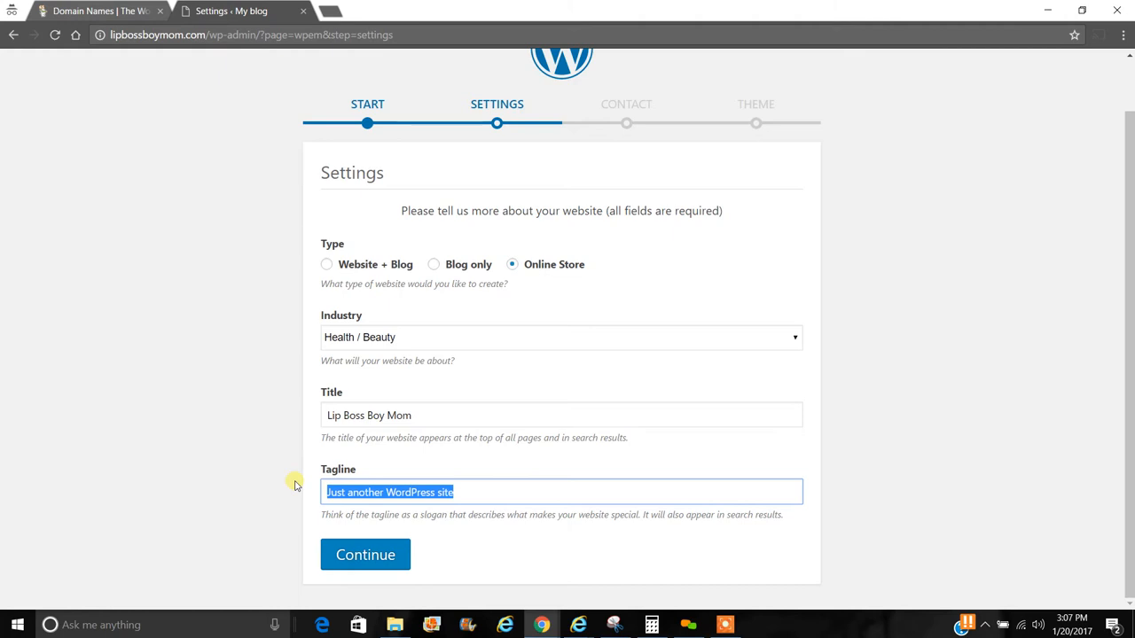
pyautogui.write('Lips that l')
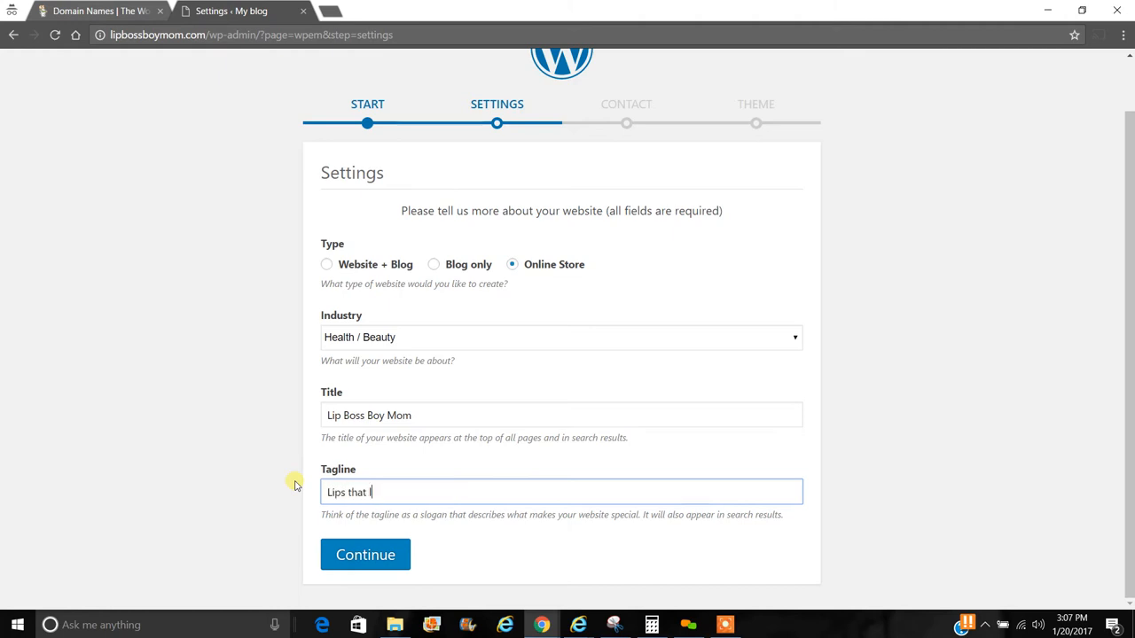
pyautogui.write('ast all day!')
pyautogui.click(396, 563)
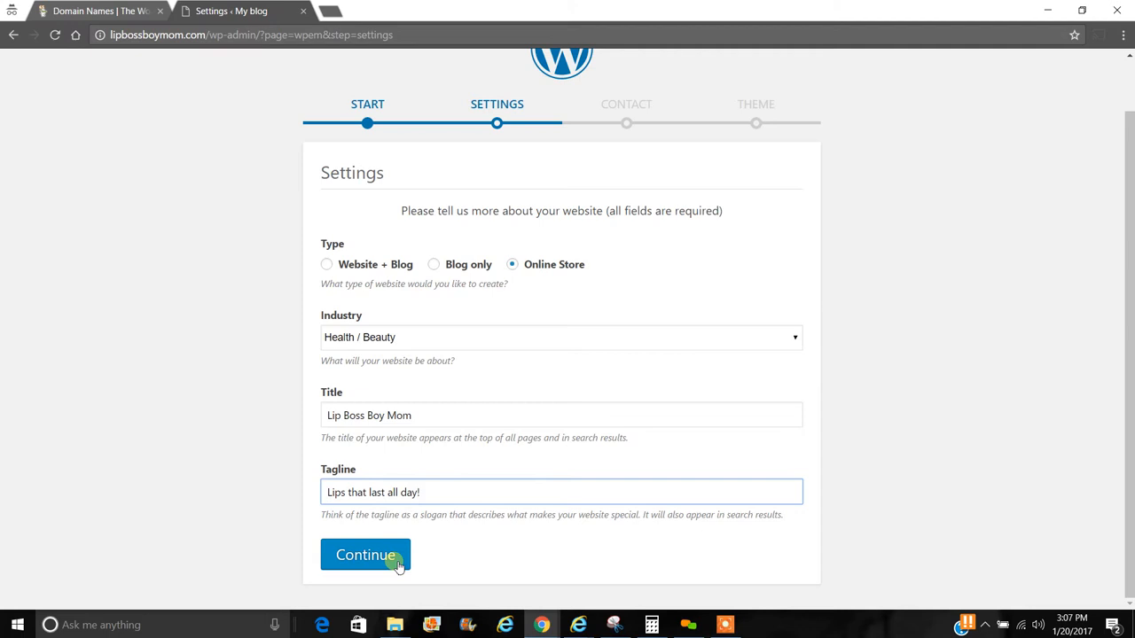
# - Continue to the Contact step and replace the prefilled e-mail with the store's contact e-mail
pyautogui.click(396, 565)
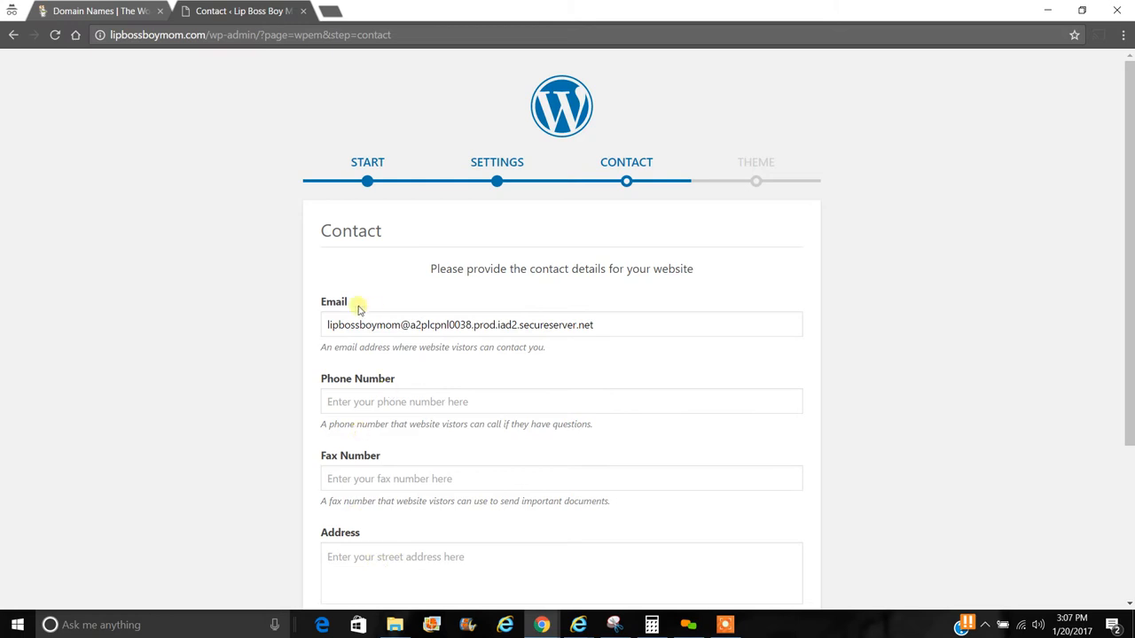
pyautogui.moveTo(327, 325); pyautogui.dragTo(659, 325)
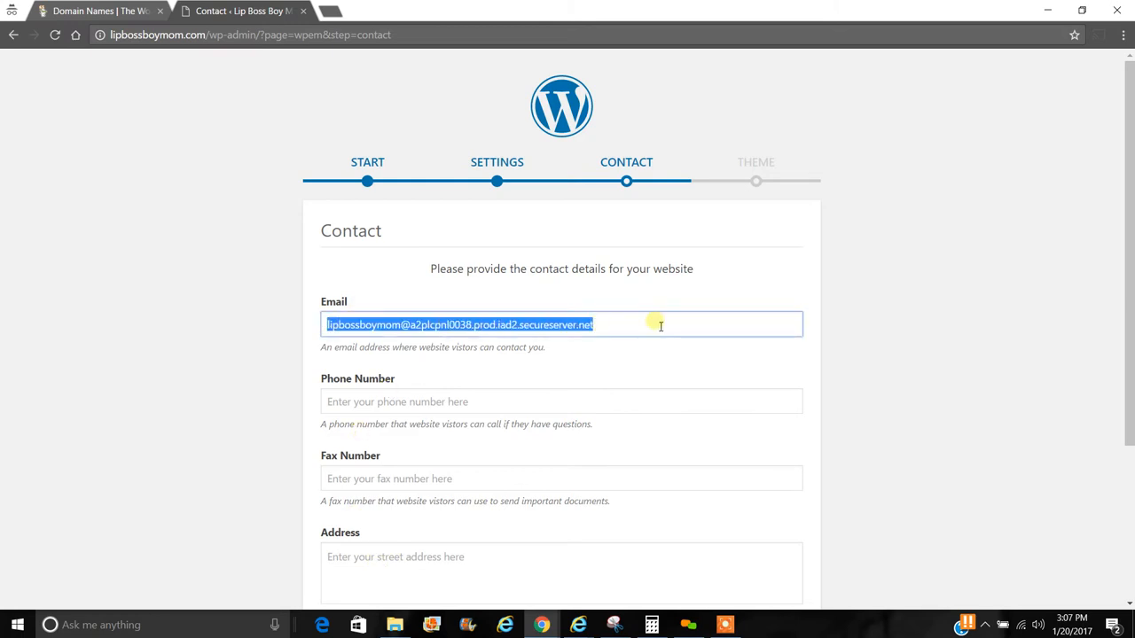
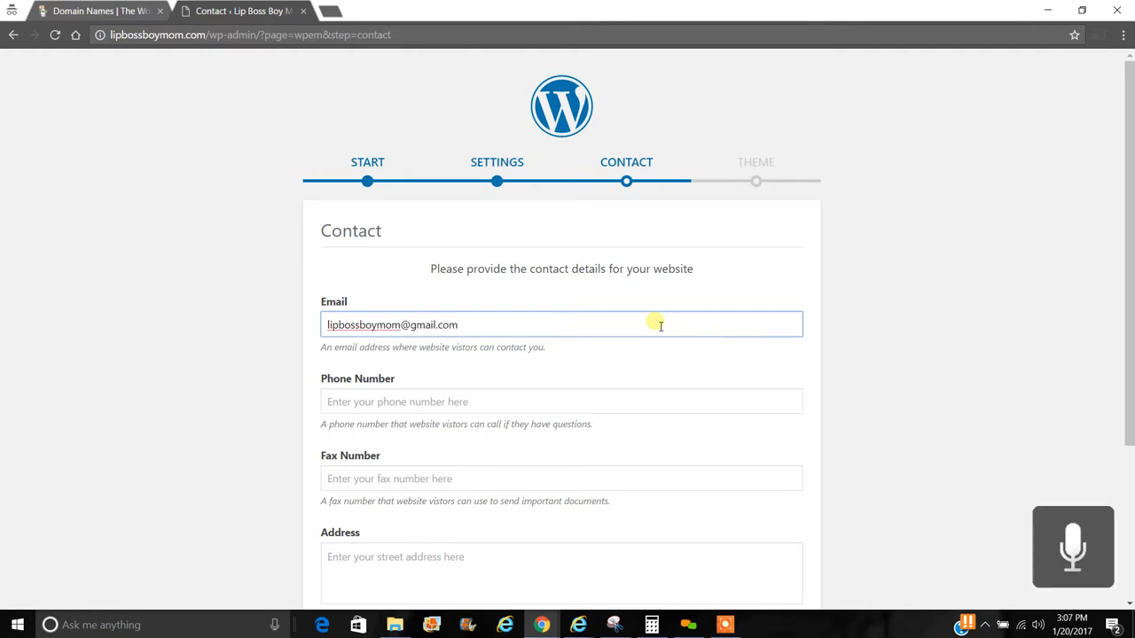
# - Enter the store's phone number and add a Facebook profile link
pyautogui.click(641, 401)
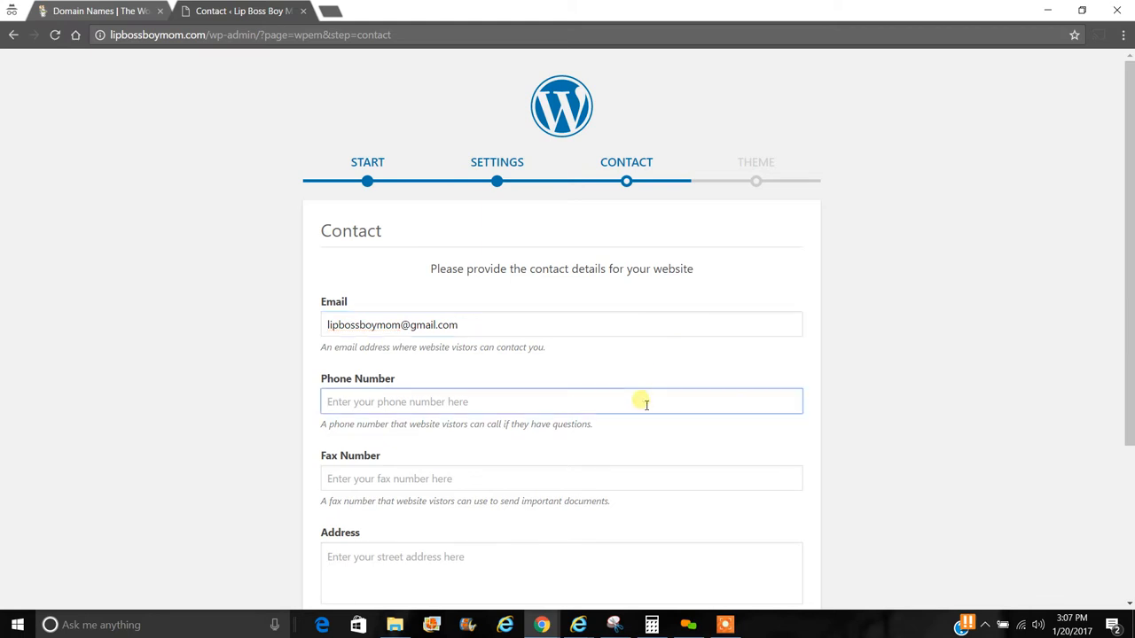
pyautogui.moveTo(1127, 281); pyautogui.dragTo(1131, 423)
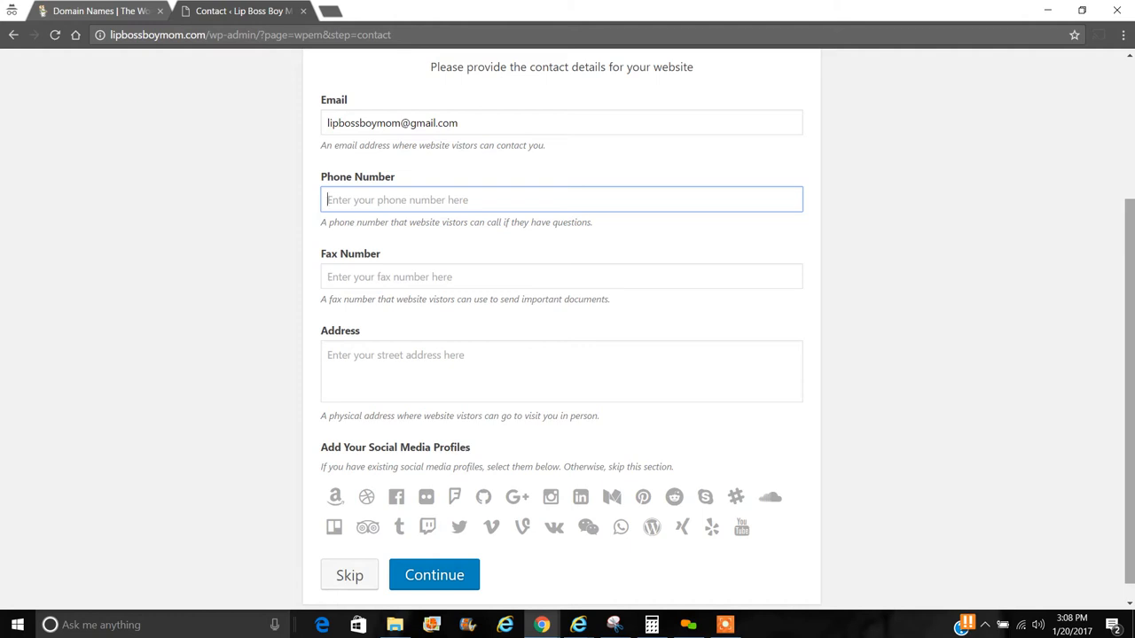
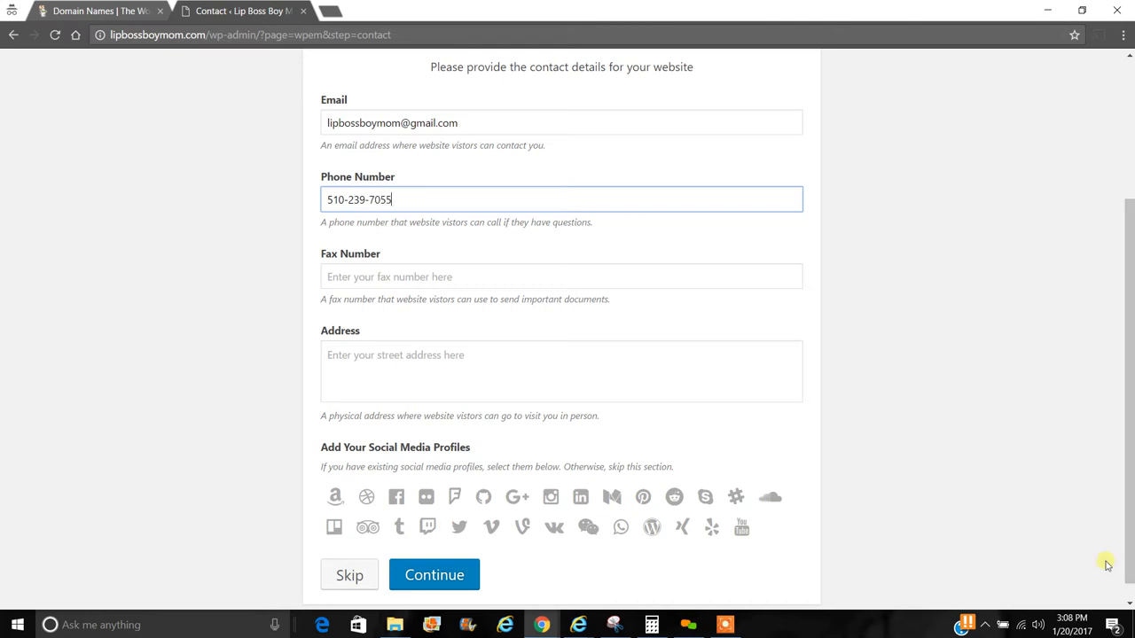
pyautogui.click(400, 501)
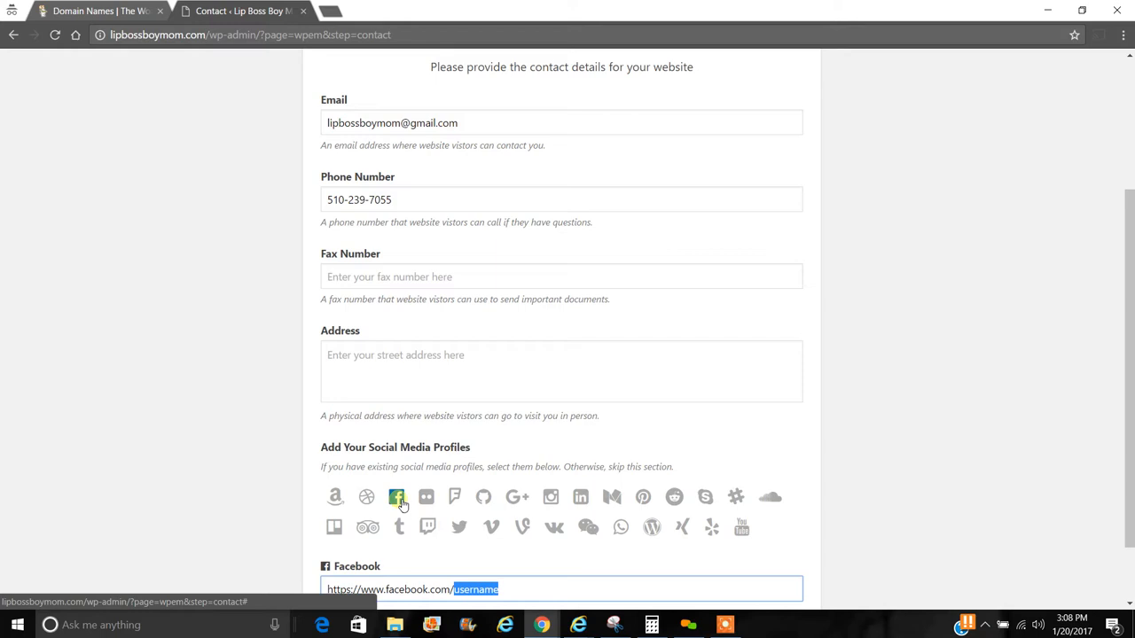
# - Replace 'username' with the store's handle in both the Facebook and Instagram profile URLs
pyautogui.scroll(-1, 479, 519)
pyautogui.click(541, 509)
pyautogui.press('BackSpace')
pyautogui.press('BackSpace')
pyautogui.press('BackSpace')
pyautogui.press('BackSpace')
pyautogui.press('BackSpace')
pyautogui.press('BackSpace')
pyautogui.press('BackSpace')
pyautogui.press('BackSpace')
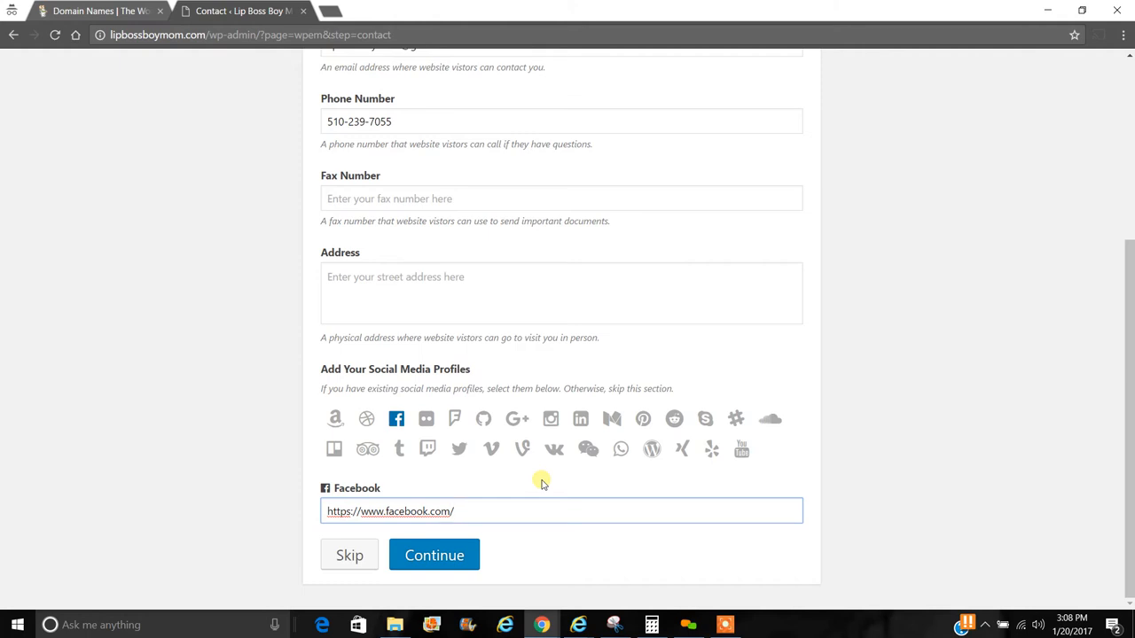
pyautogui.write('lipbossboymom')
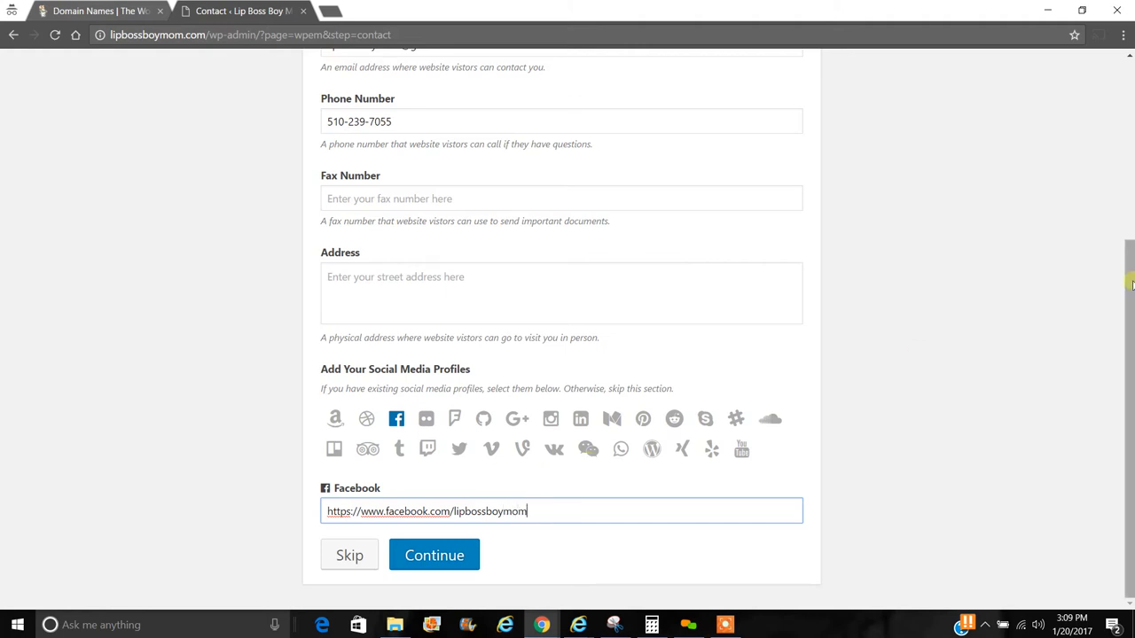
pyautogui.click(551, 419)
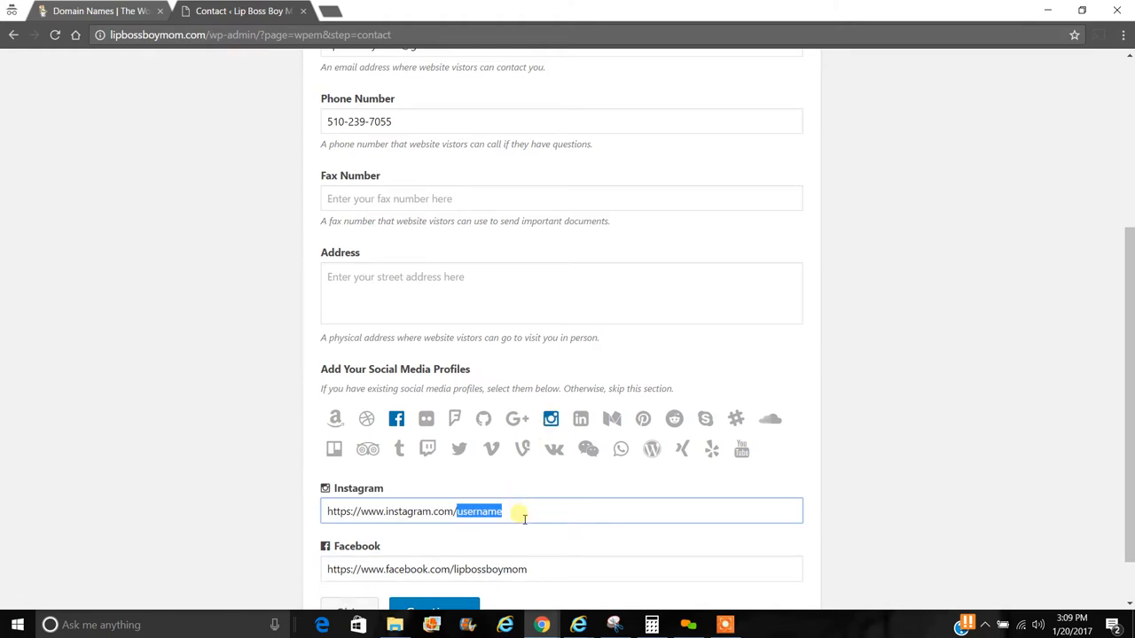
pyautogui.write('lipbossboymom')
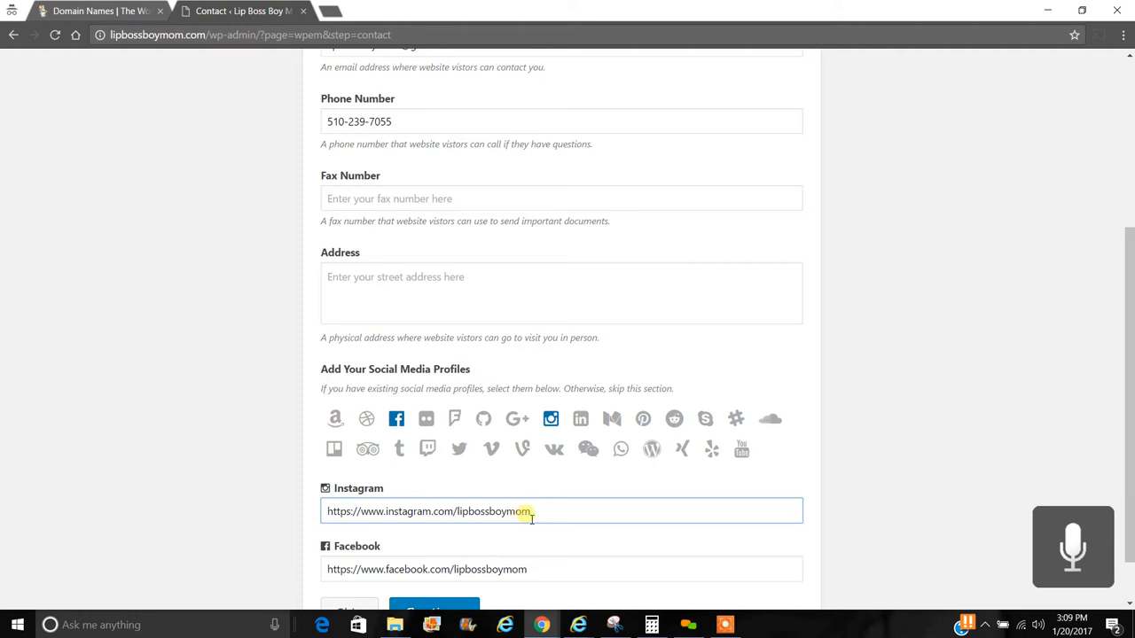
pyautogui.scroll(-2, 1119, 282)
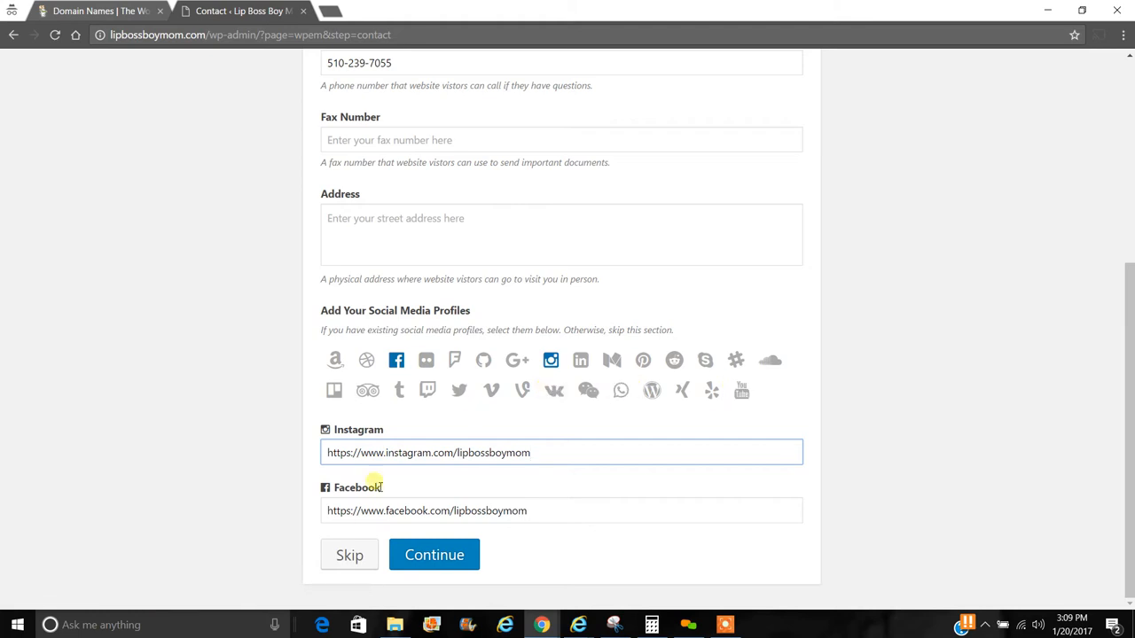
# - Submit the contact details and preview the Boutique theme on the store
pyautogui.click(435, 555)
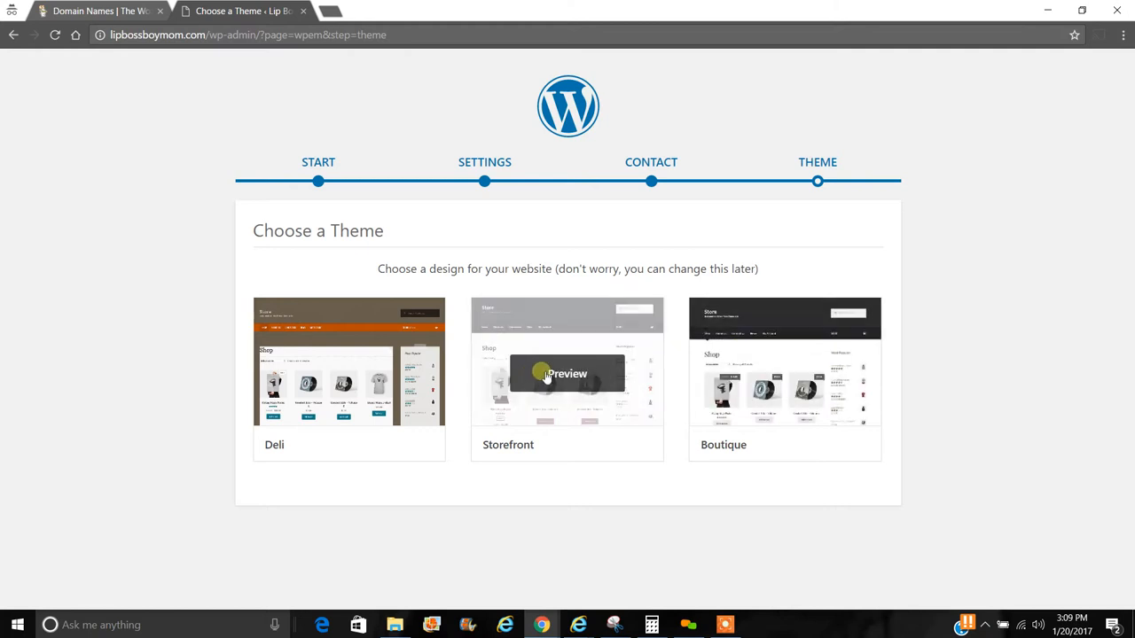
pyautogui.click(744, 371)
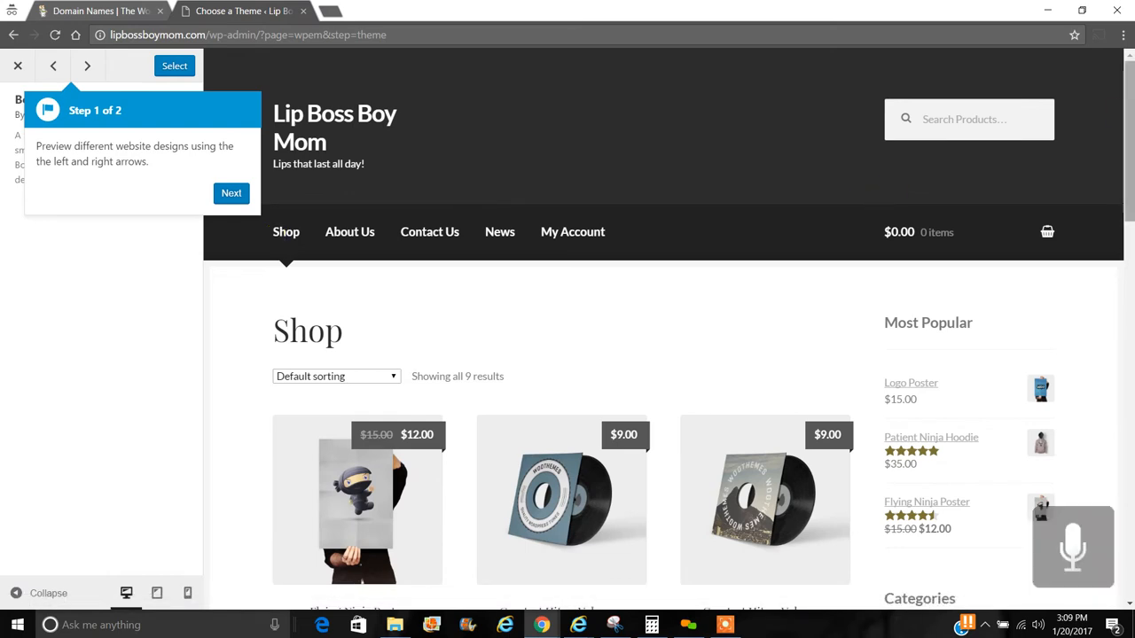
# - Preview the Storefront and Deli theme designs, dismissing the theme-picker tour tips
pyautogui.moveTo(1131, 111); pyautogui.dragTo(1124, 60)
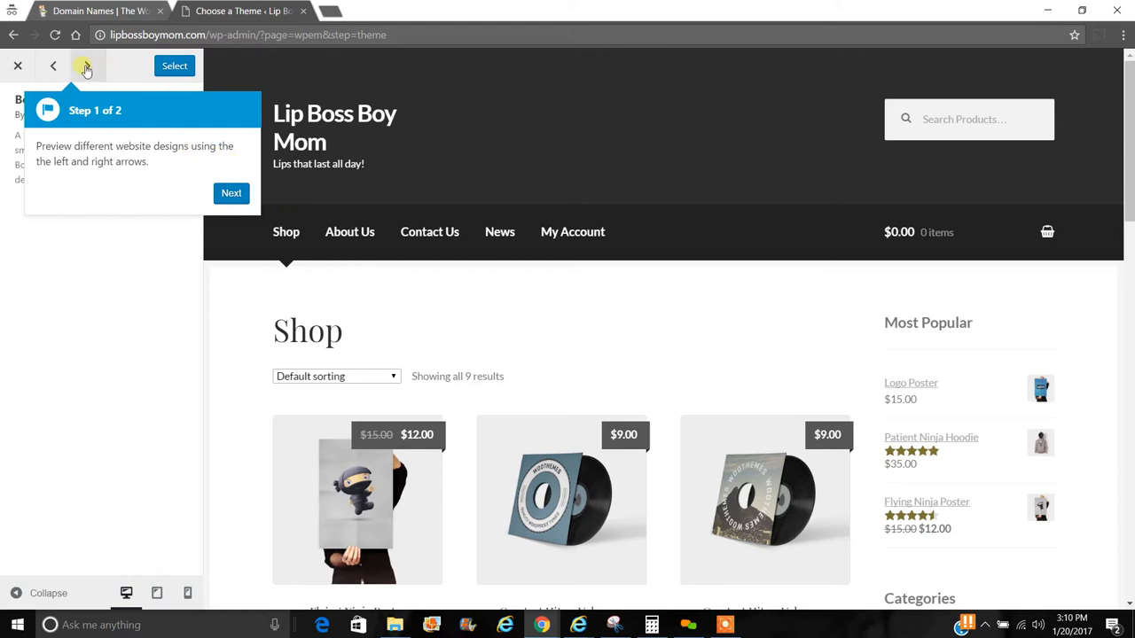
pyautogui.click(92, 68)
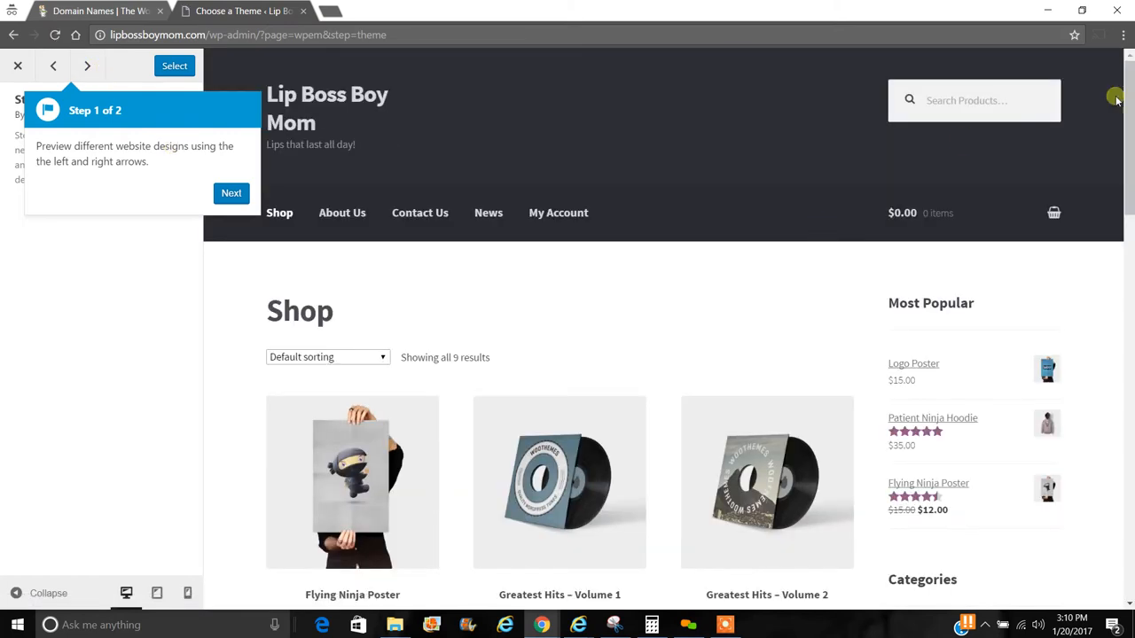
pyautogui.moveTo(1129, 92); pyautogui.dragTo(1122, 62)
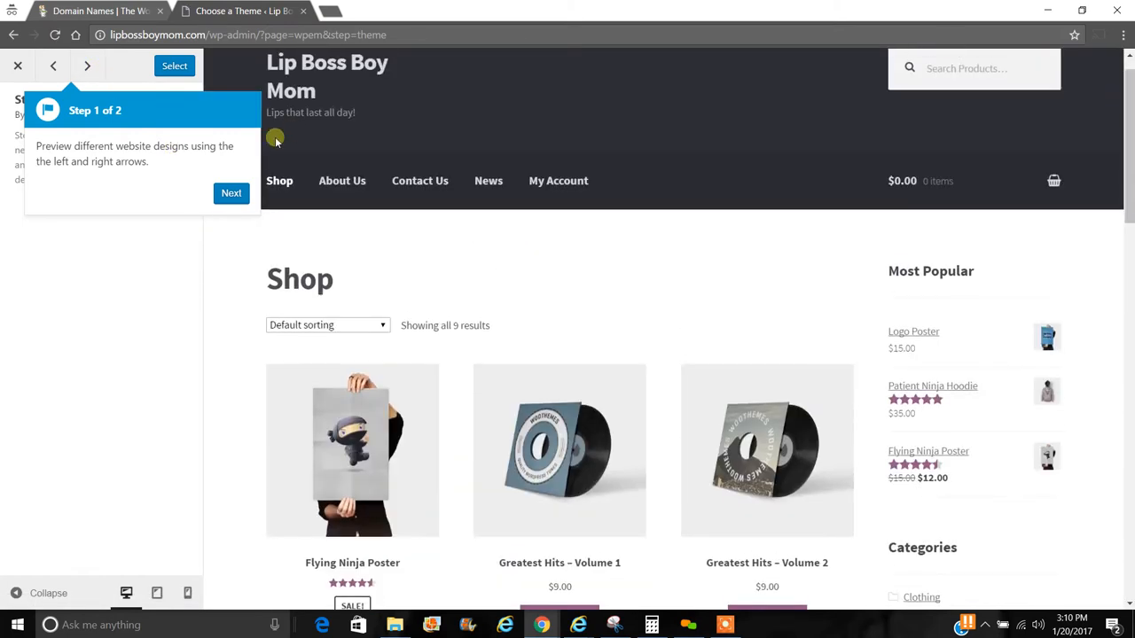
pyautogui.click(231, 192)
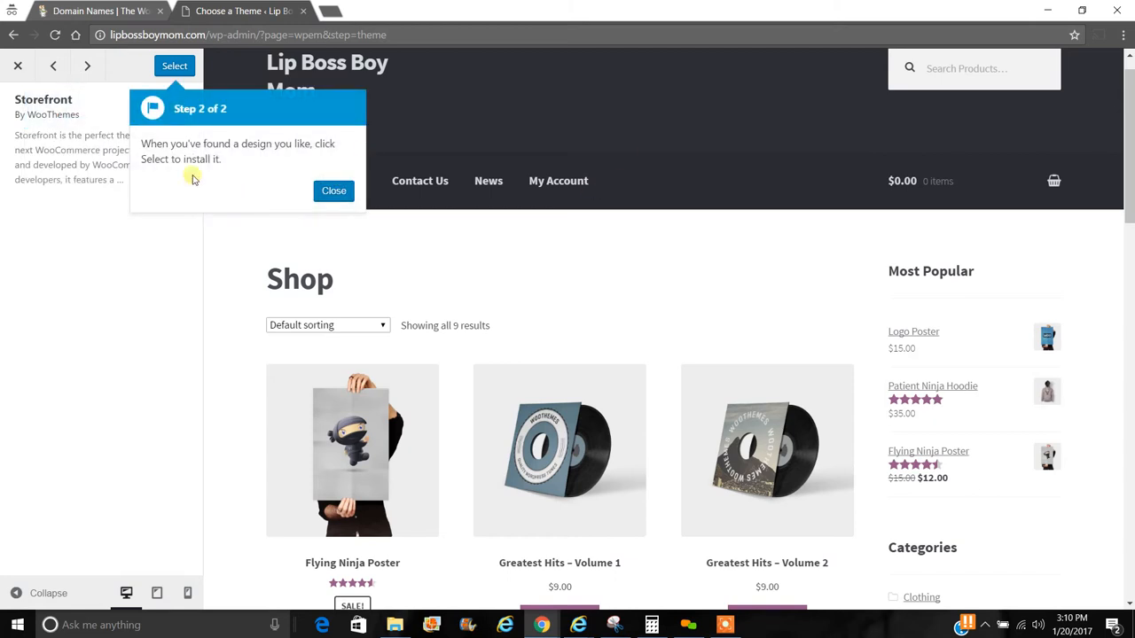
pyautogui.click(88, 69)
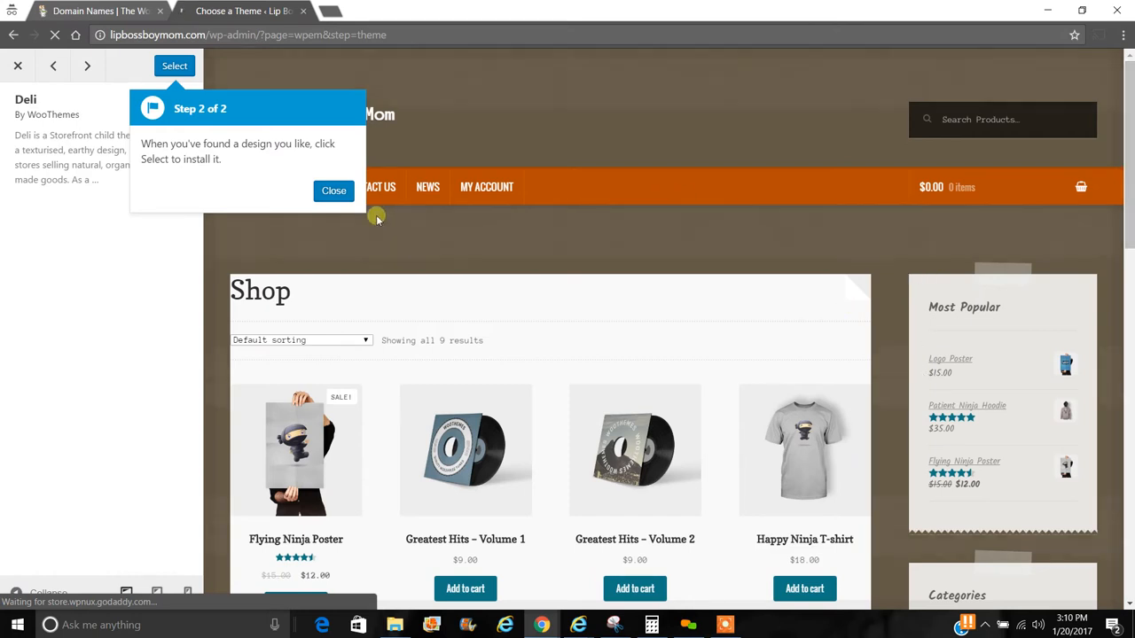
pyautogui.click(334, 191)
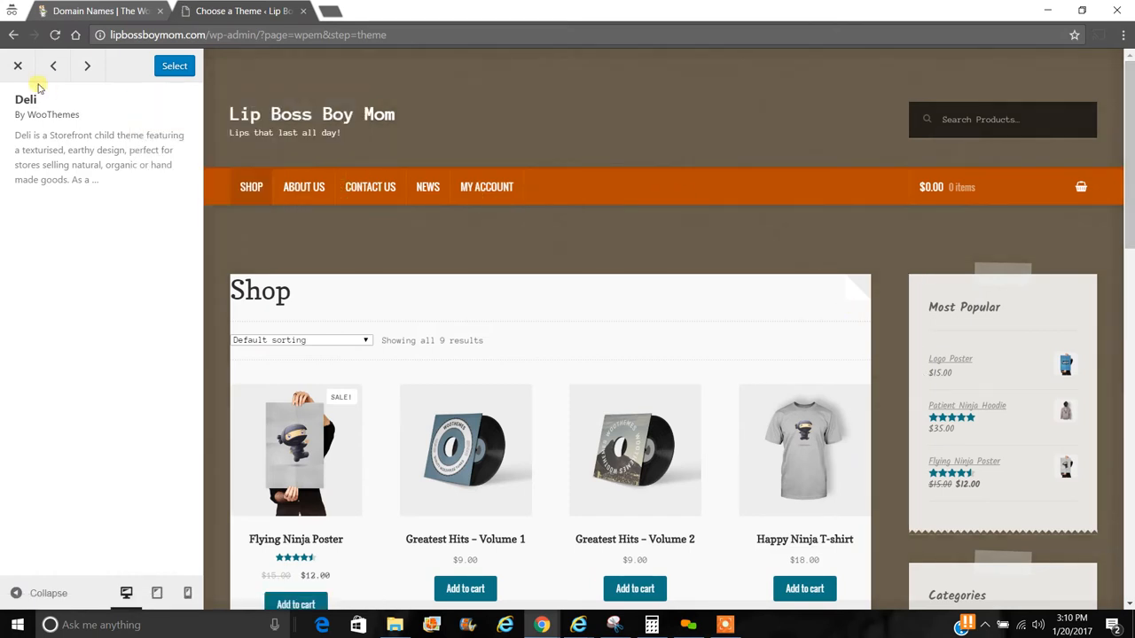
# - Compare Boutique against Storefront once more, then select Boutique for the store
pyautogui.click(90, 66)
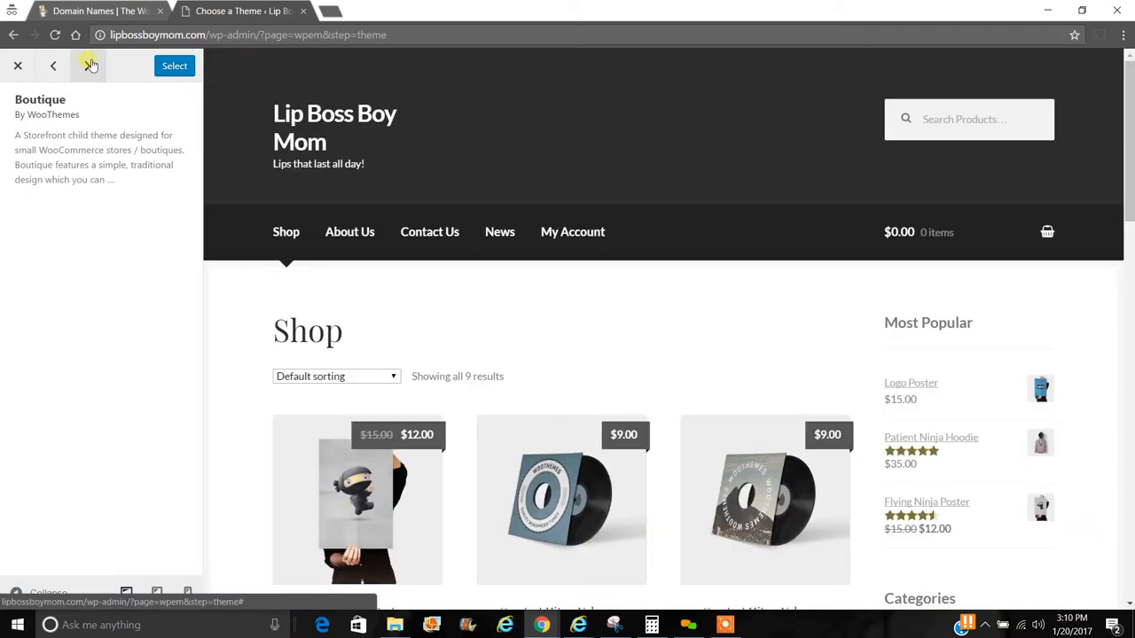
pyautogui.click(90, 66)
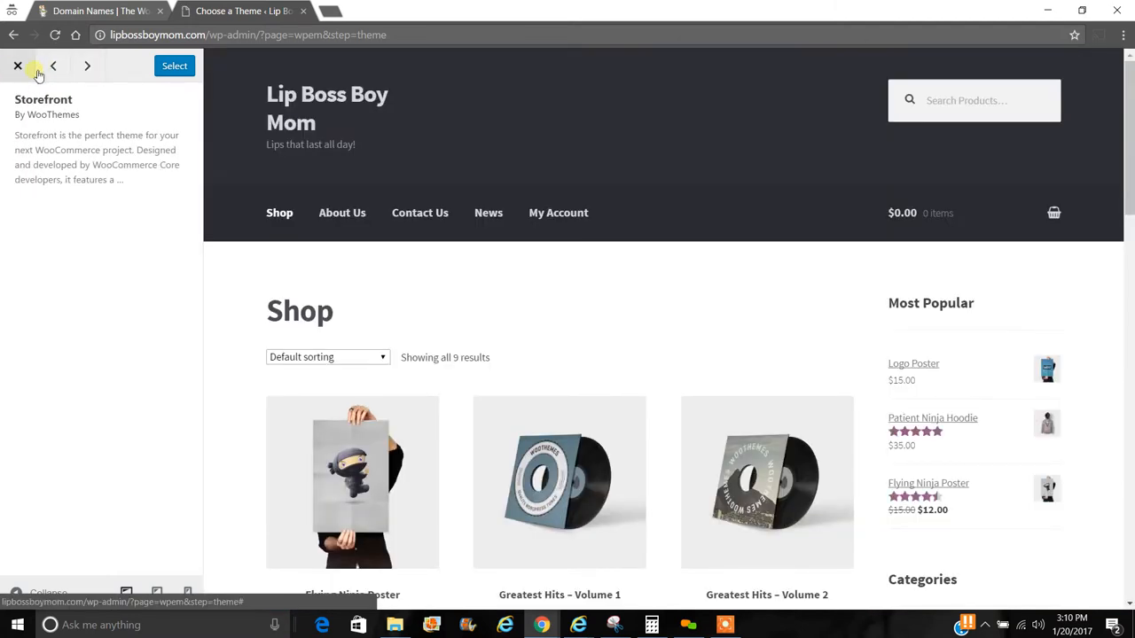
pyautogui.click(51, 68)
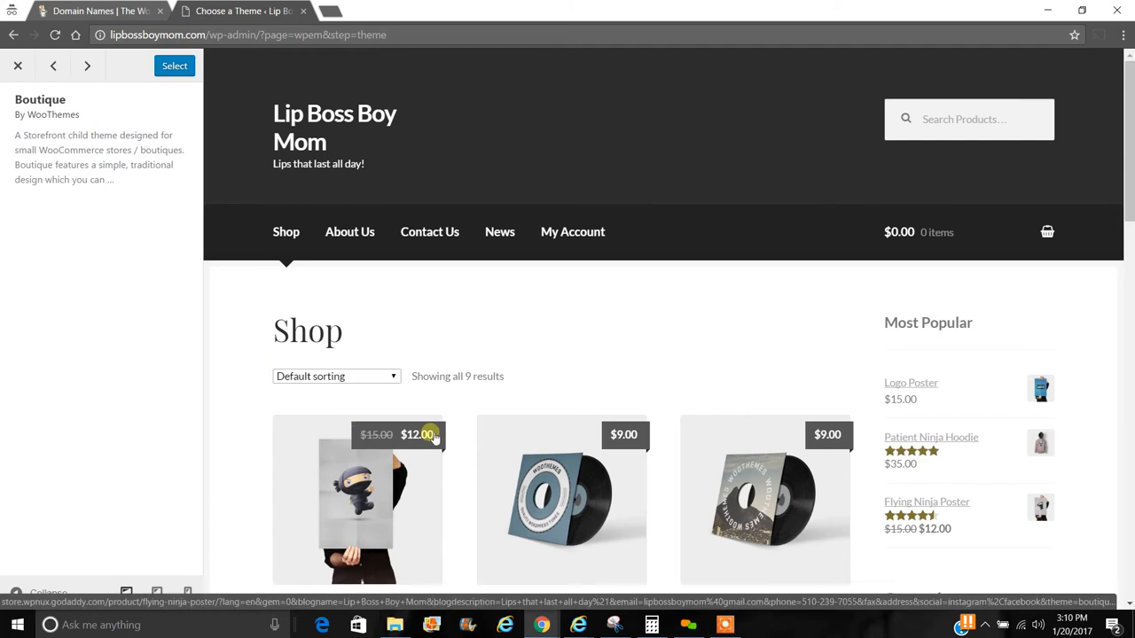
pyautogui.click(92, 78)
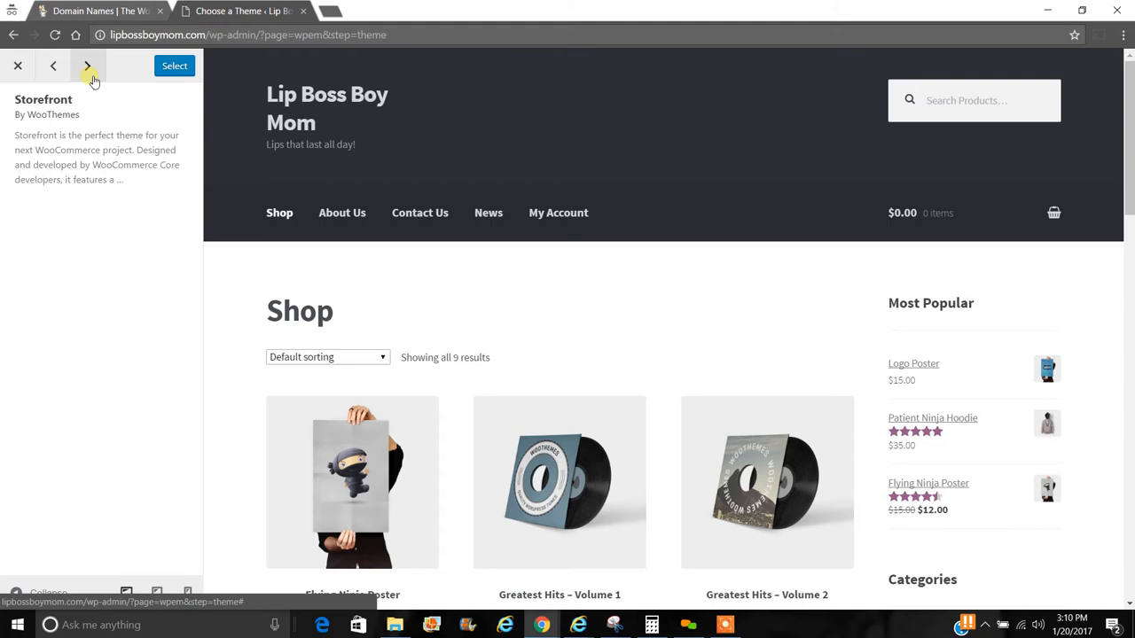
pyautogui.click(55, 68)
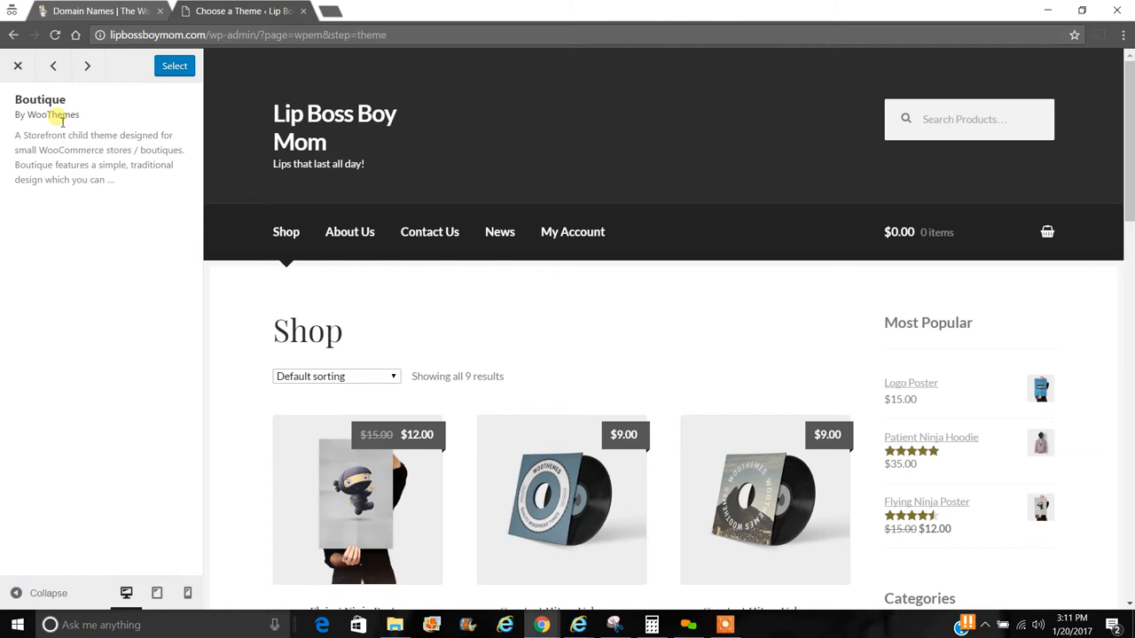
pyautogui.moveTo(68, 136); pyautogui.dragTo(125, 139)
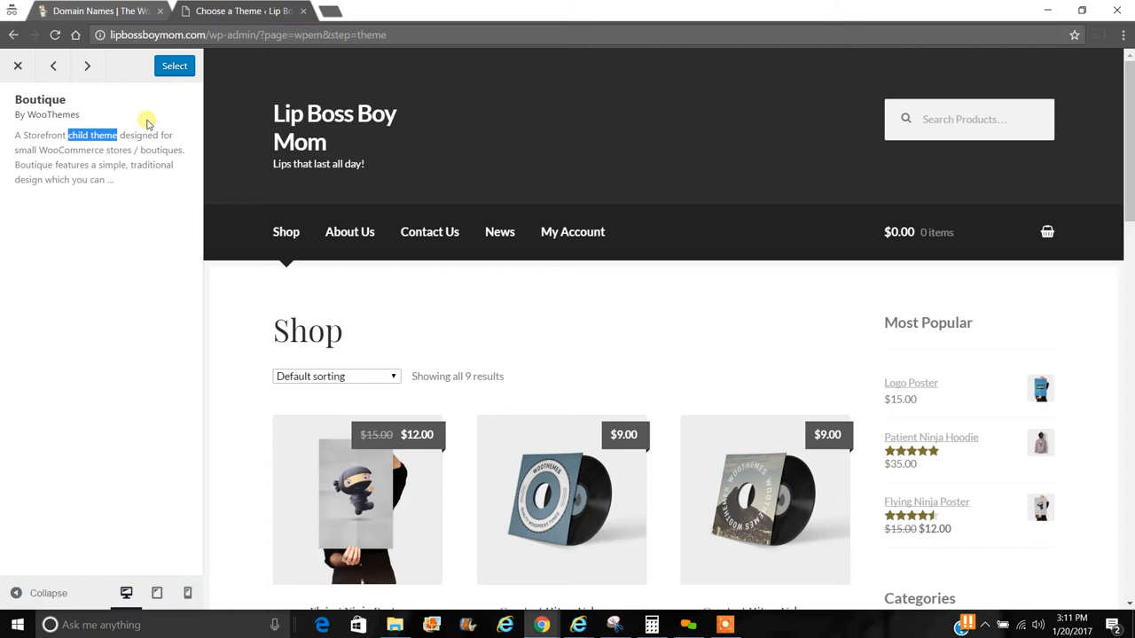
pyautogui.click(175, 66)
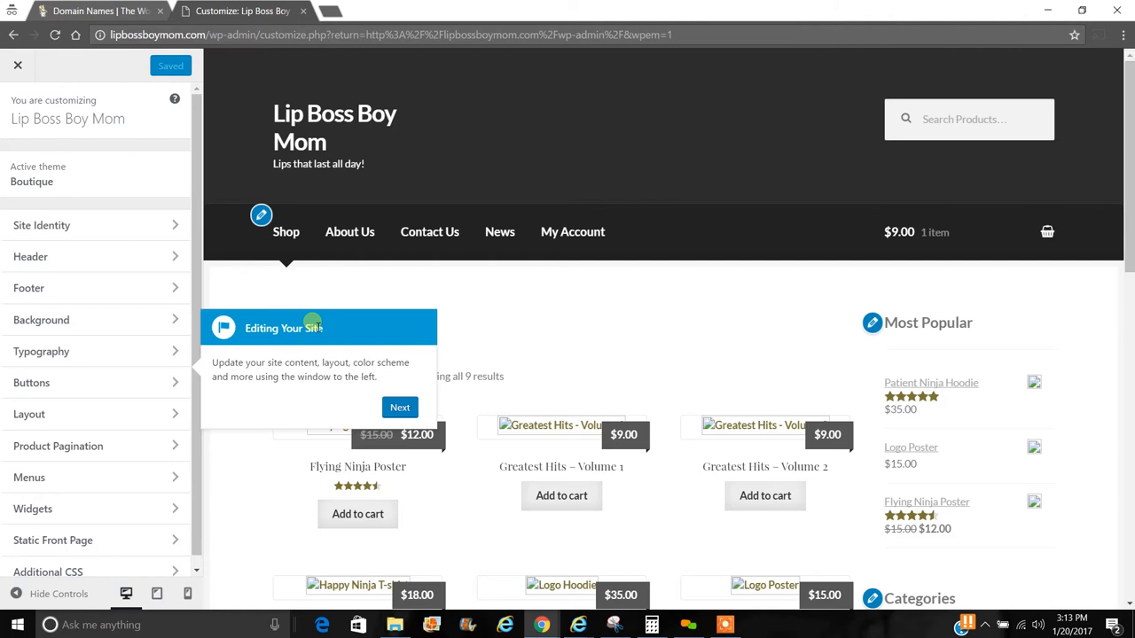
# - Skip the Customizer's Editing Your Site introduction and dismiss the tutorial video offer
pyautogui.click(400, 407)
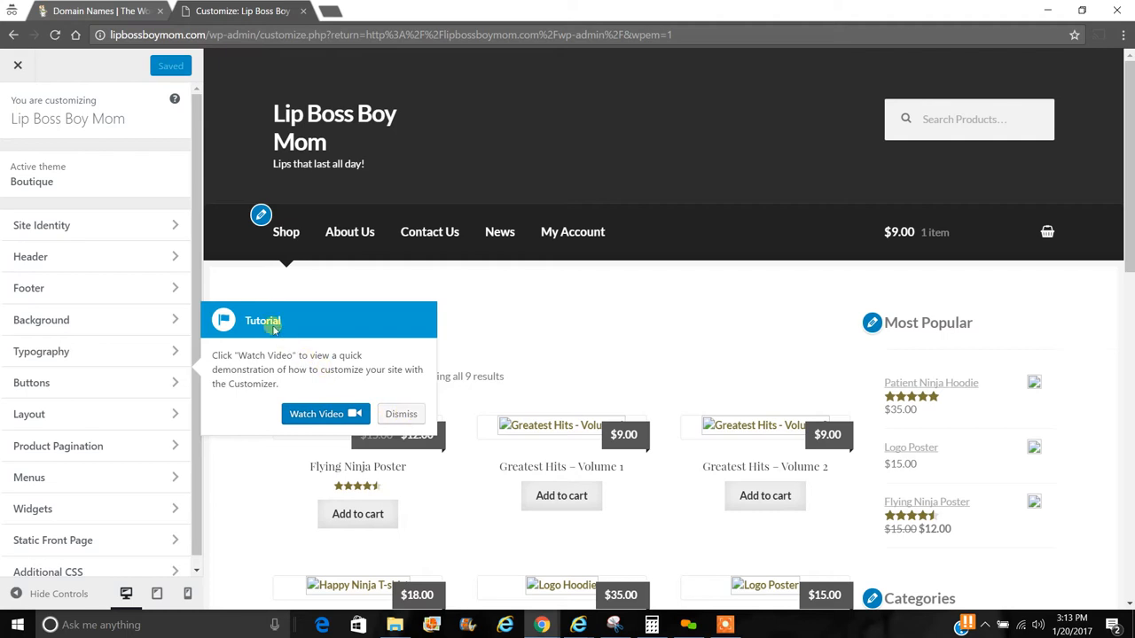
pyautogui.click(400, 414)
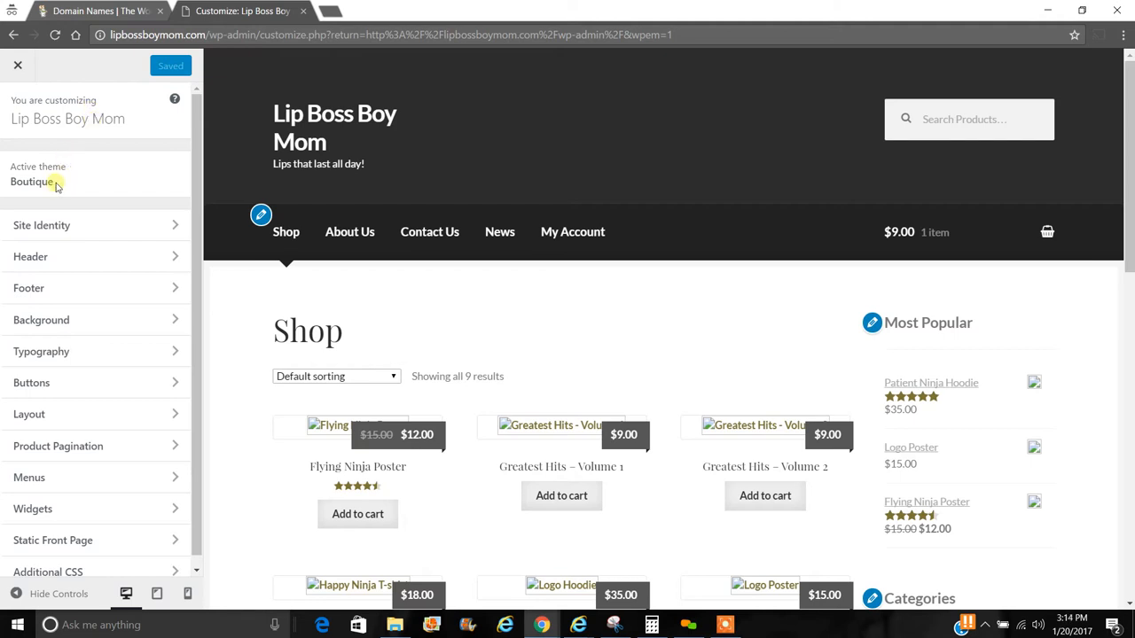
# - Open Site Identity's Select logo dialog, check the Media Library, and cancel the file browser
pyautogui.click(149, 228)
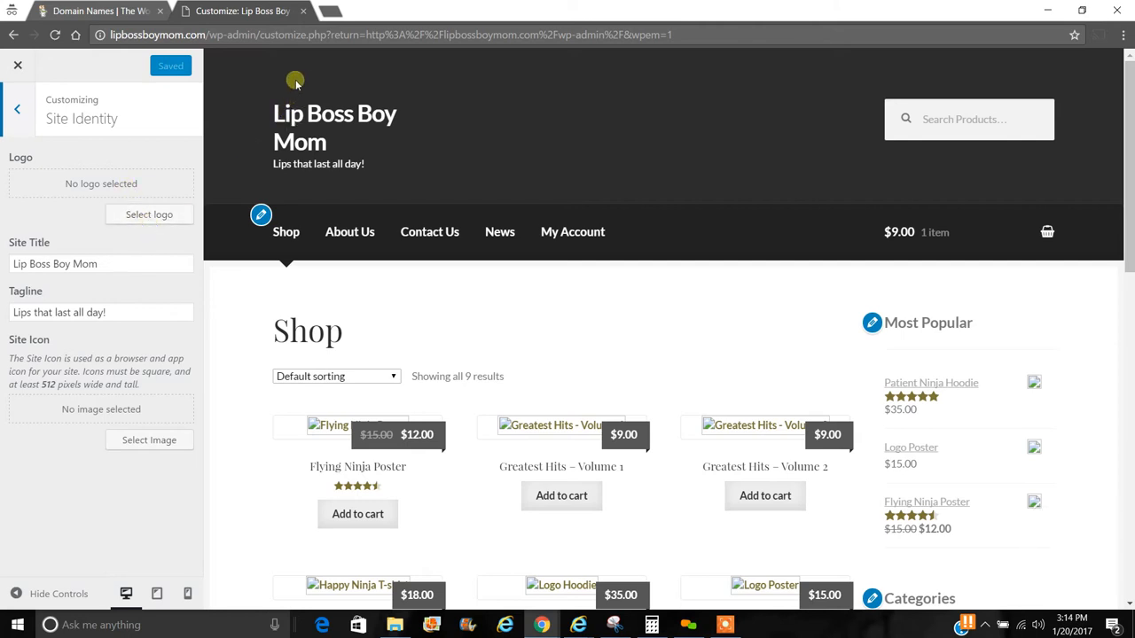
pyautogui.click(165, 218)
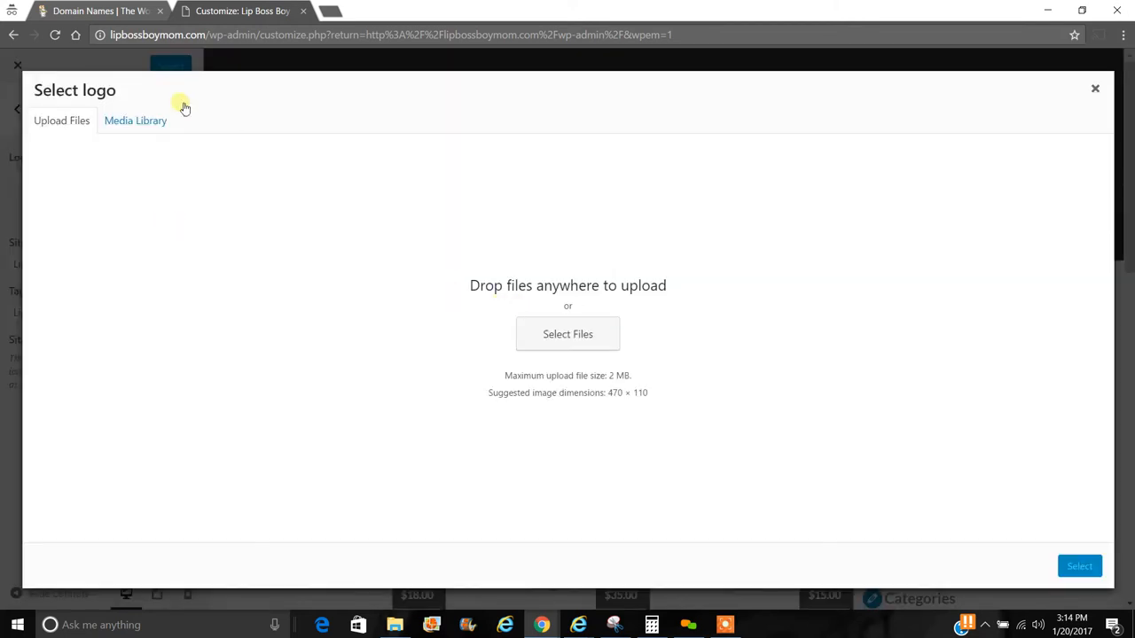
pyautogui.click(139, 123)
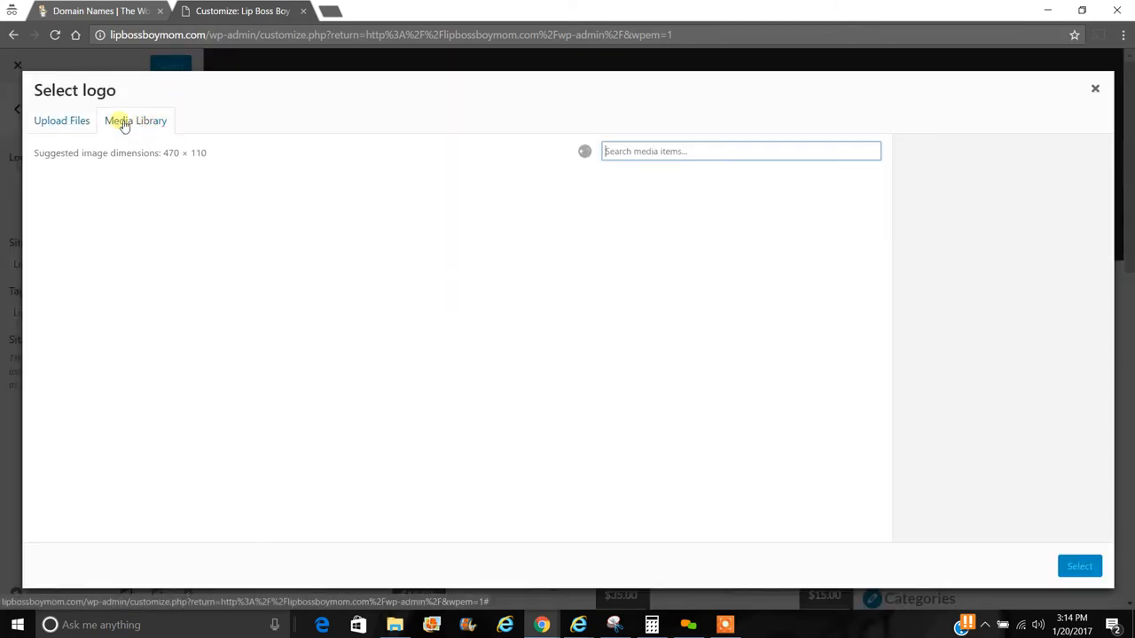
pyautogui.click(64, 120)
pyautogui.click(594, 340)
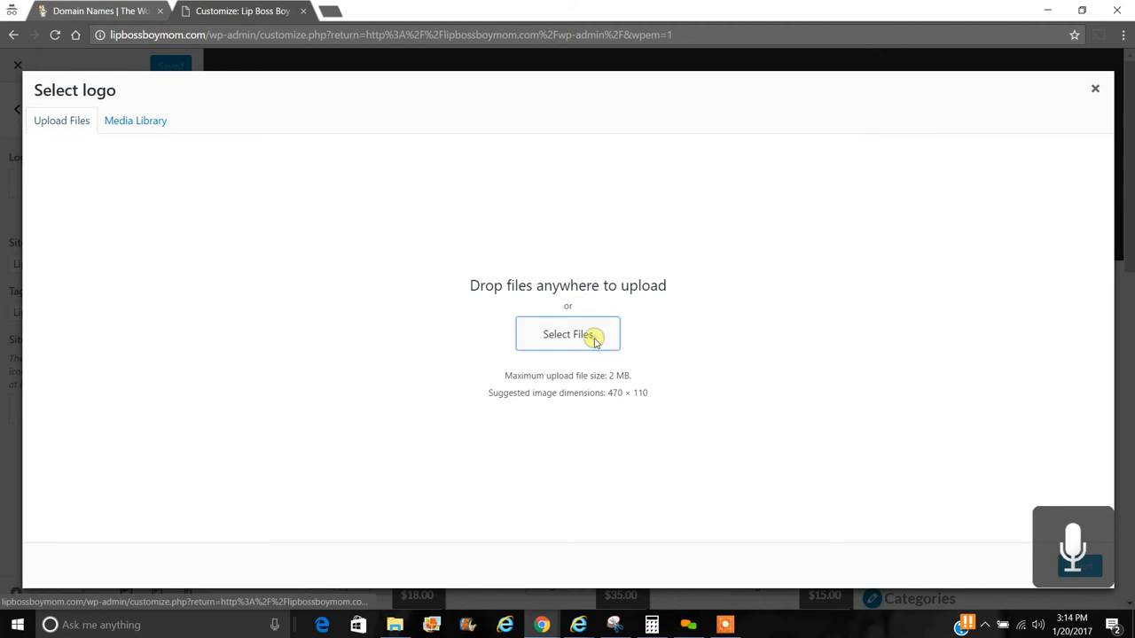
pyautogui.moveTo(472, 138)
pyautogui.mouseDown()
pyautogui.moveTo(460, 481)
pyautogui.moveTo(451, 306)
pyautogui.moveTo(471, 122)
pyautogui.mouseUp()
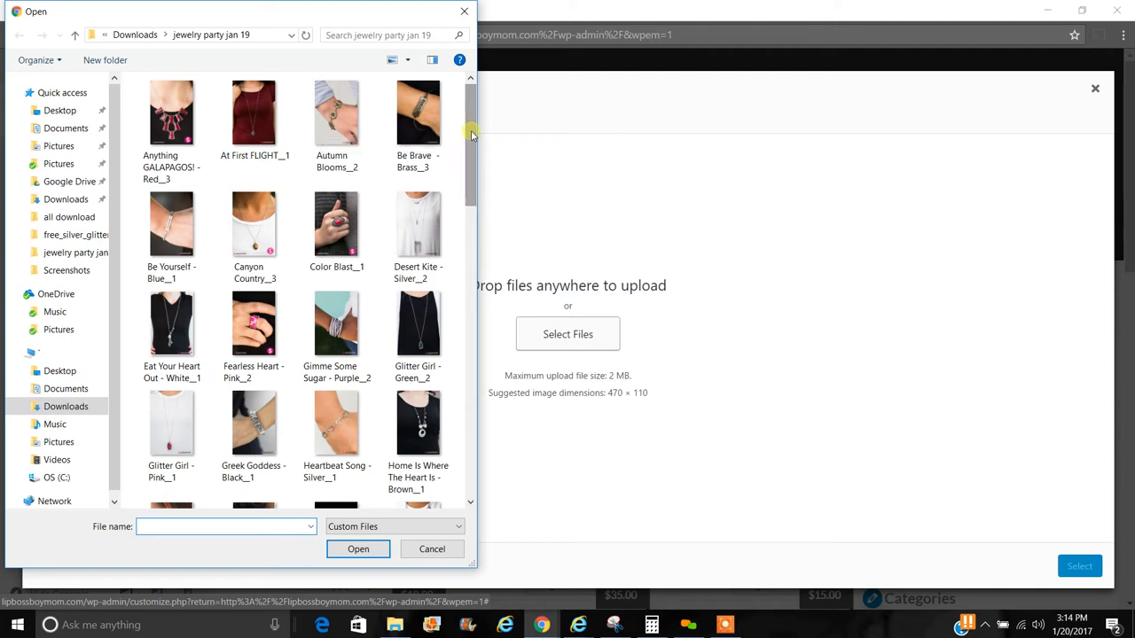
pyautogui.click(464, 11)
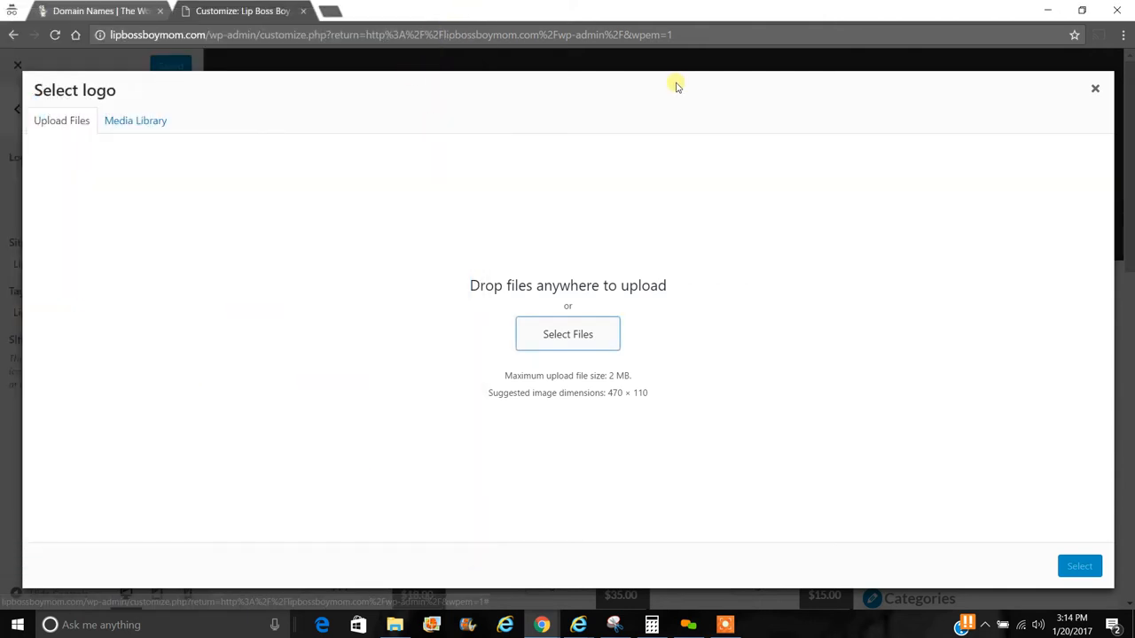
pyautogui.click(330, 11)
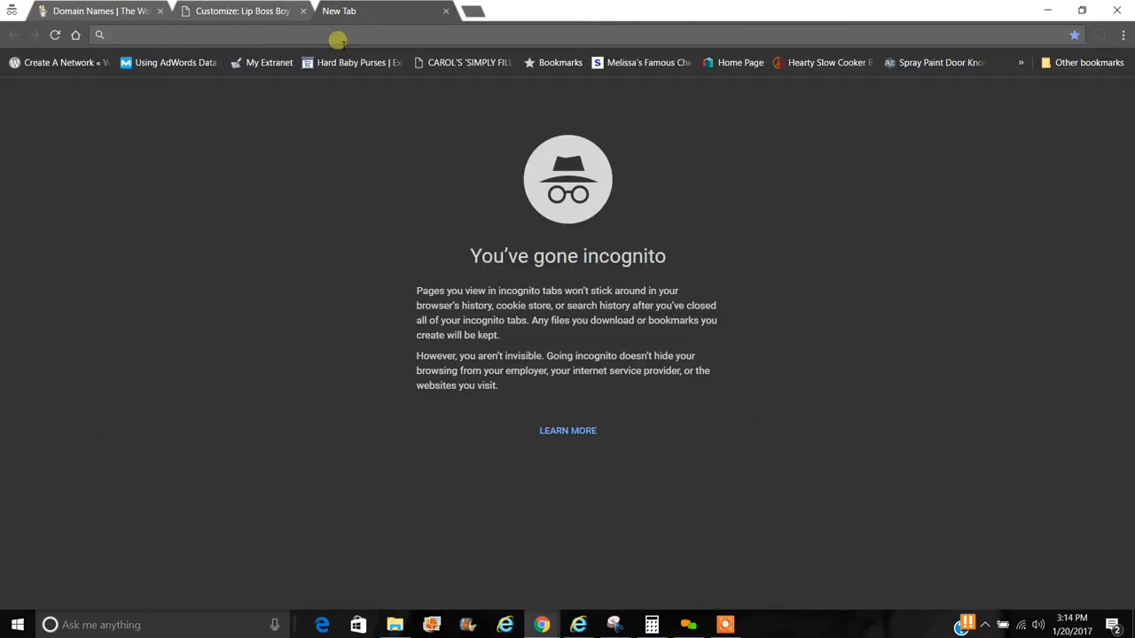
# - Visit hotsy-totsy.com and then glitterpay.com in a new tab, then return to the Customize tab
pyautogui.write('hotsy-totsy.com')
pyautogui.press('Return')
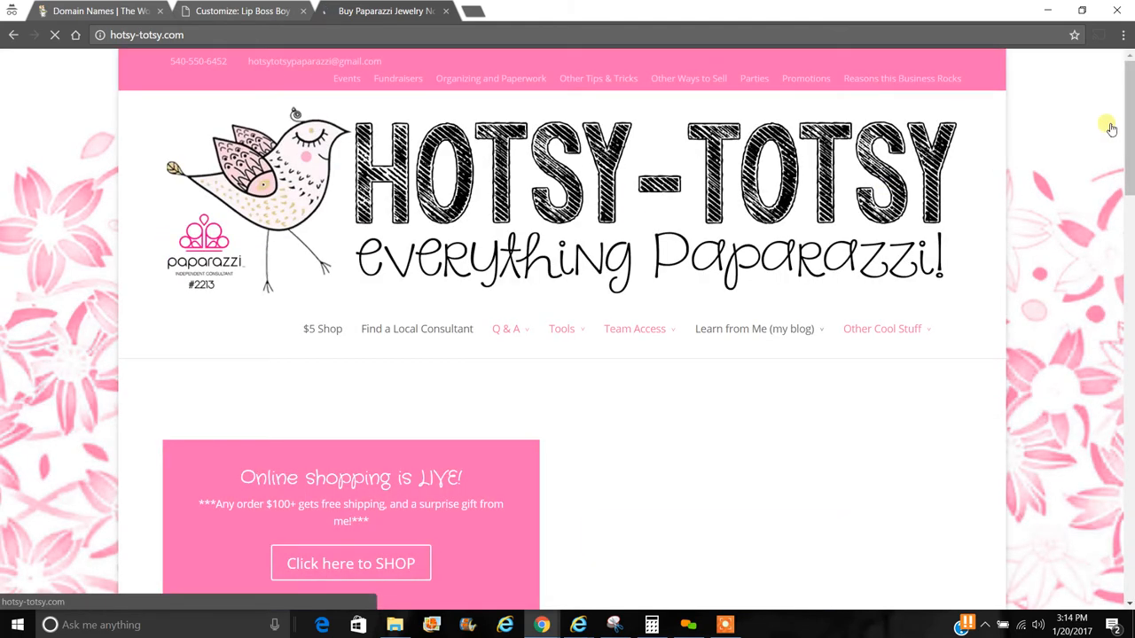
pyautogui.moveTo(1129, 120); pyautogui.dragTo(1126, 71)
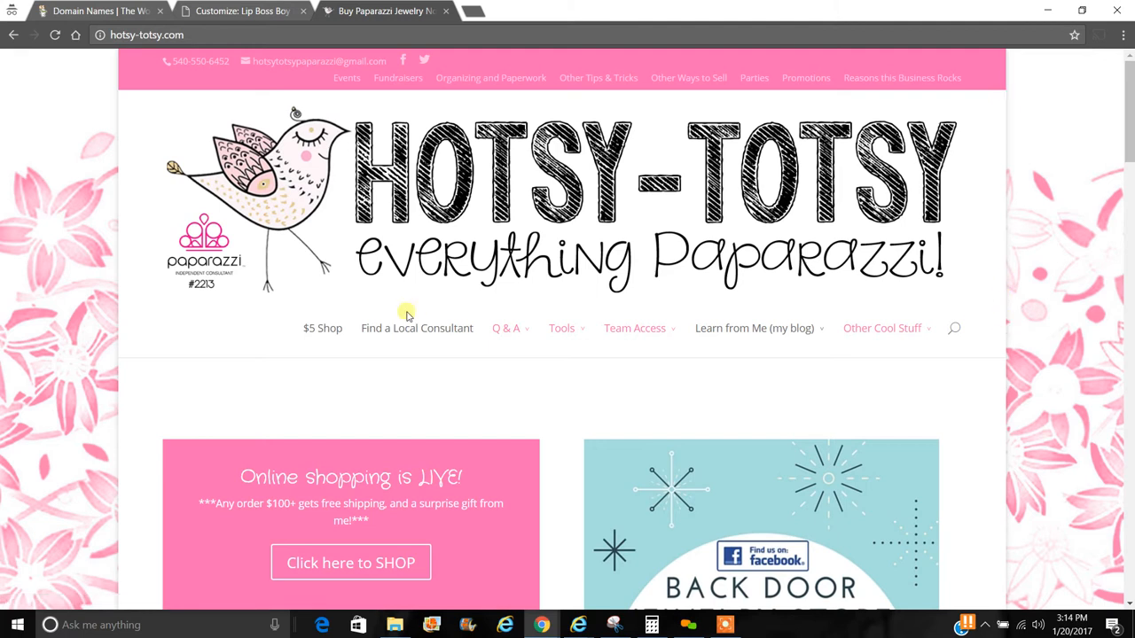
pyautogui.click(161, 38)
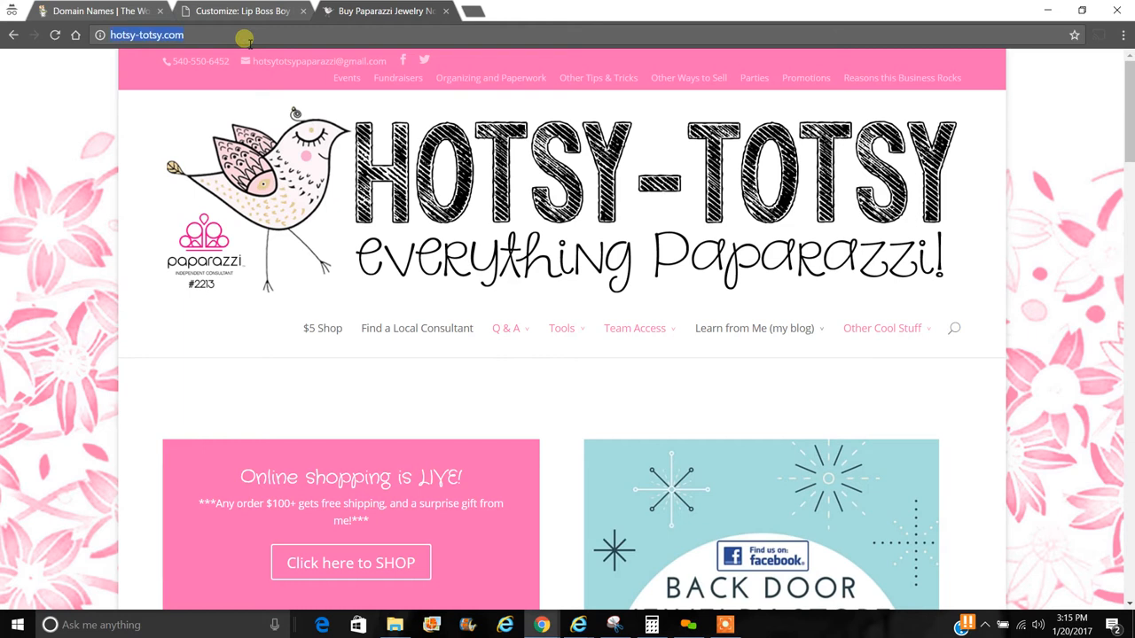
pyautogui.write('gli')
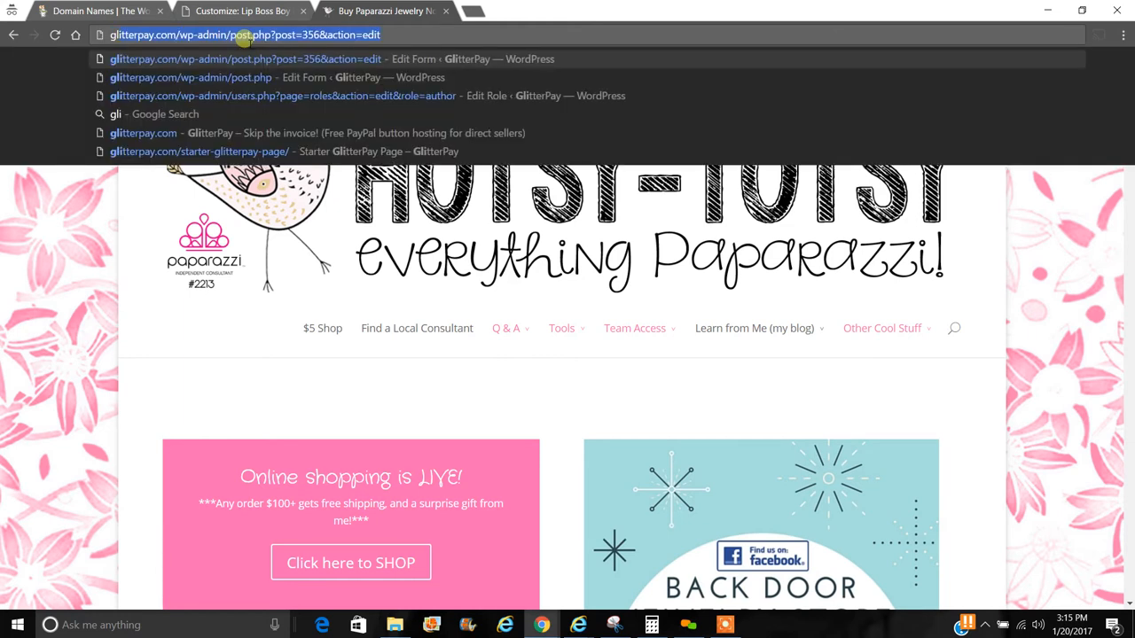
pyautogui.write('tterpay.c')
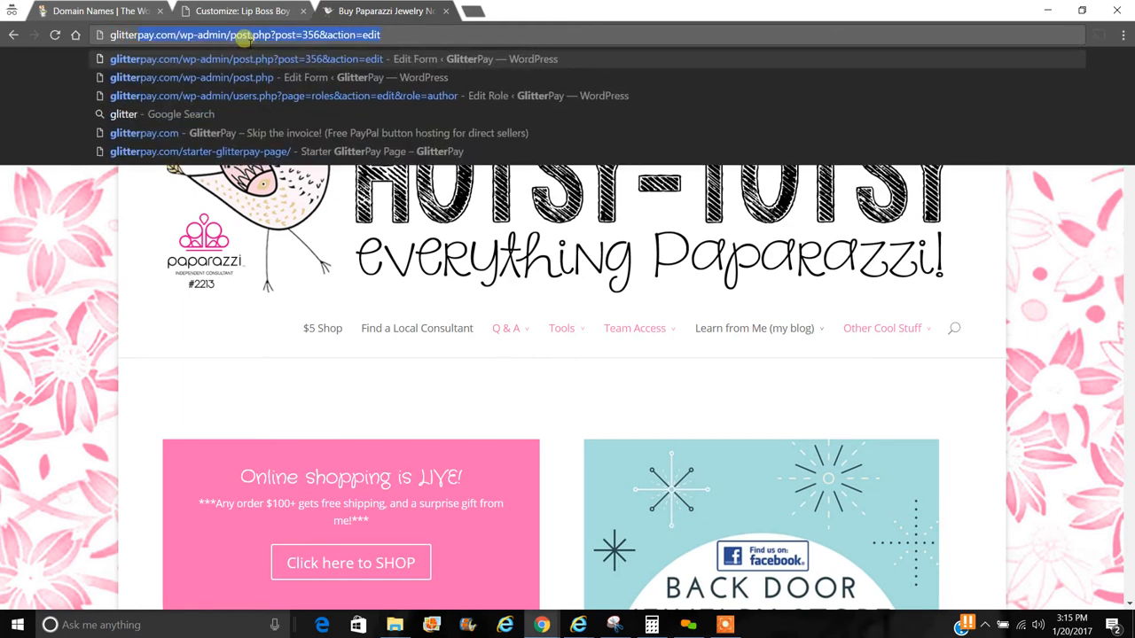
pyautogui.write('om')
pyautogui.press('Return')
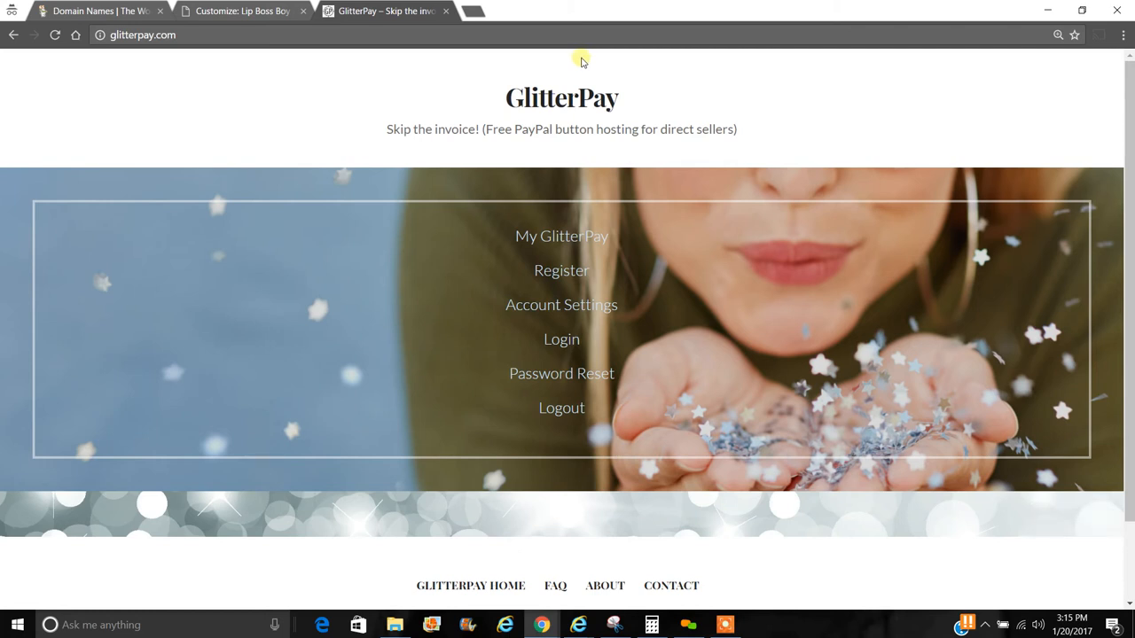
pyautogui.click(251, 9)
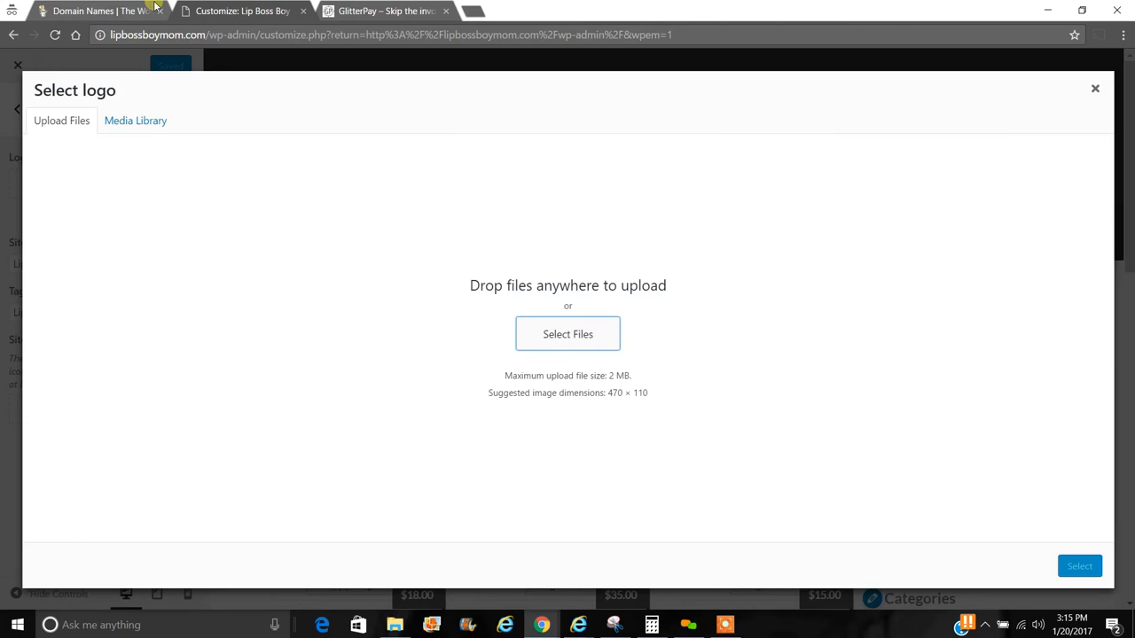
# - Close the Select logo dialog without an image and go back from Site Identity
pyautogui.click(1094, 89)
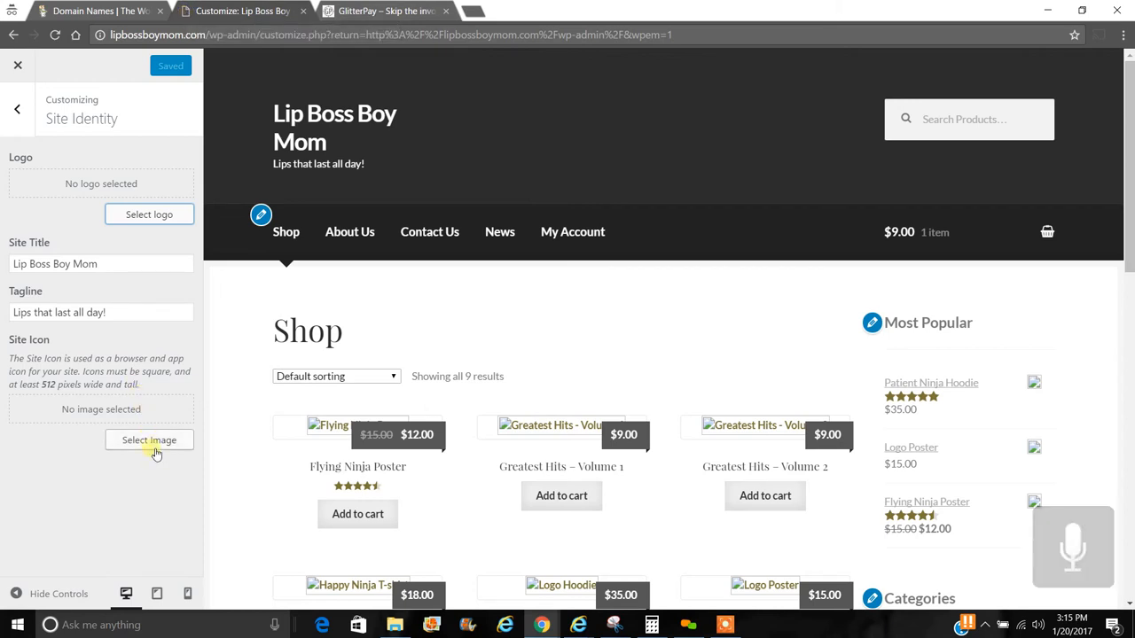
pyautogui.click(20, 108)
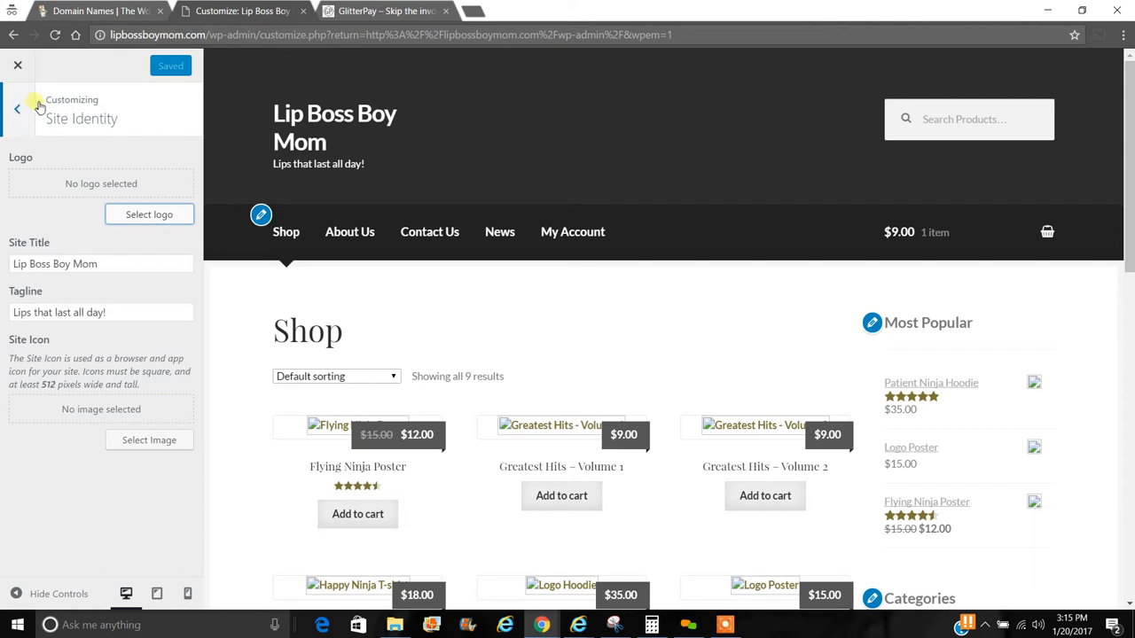
pyautogui.click(22, 113)
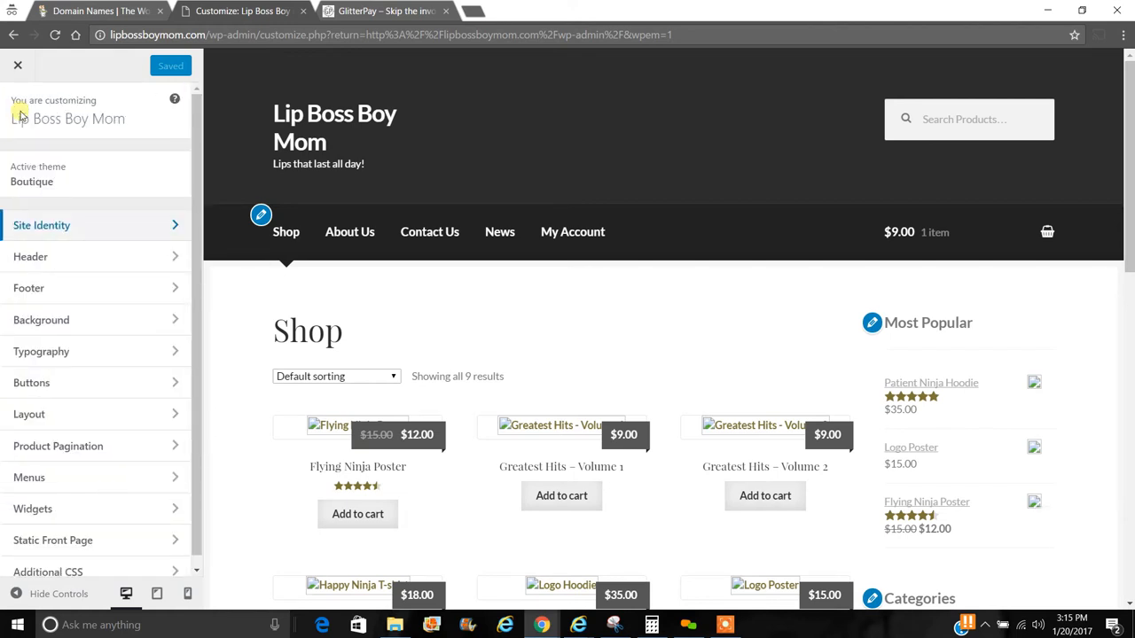
# - Open the Header section to show the header image, background, text and link colour settings
pyautogui.click(85, 258)
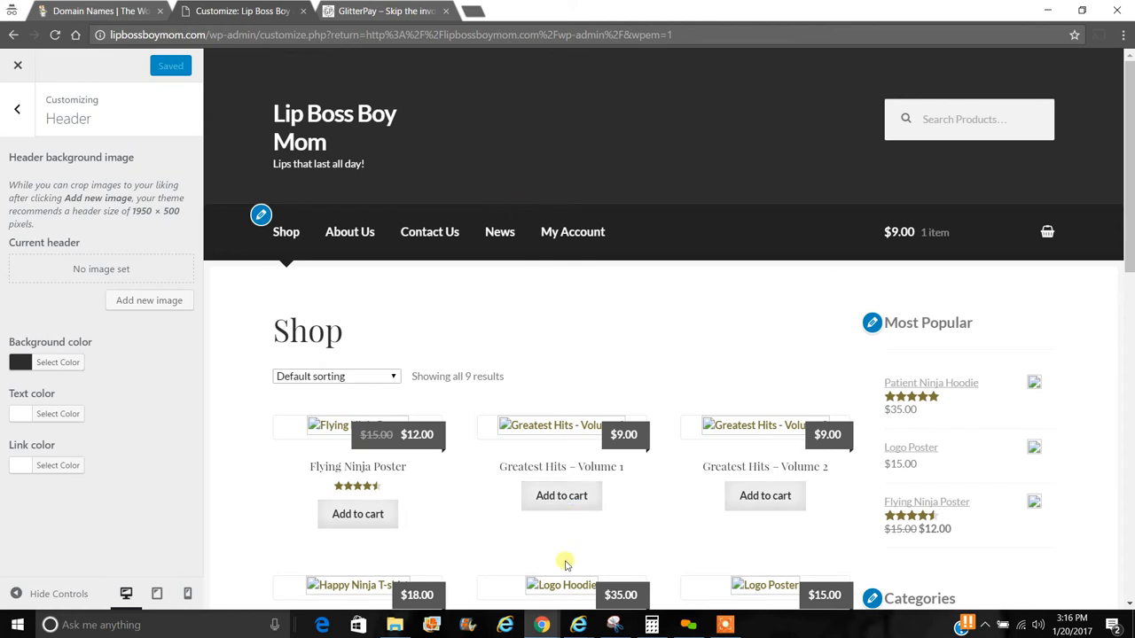
pyautogui.moveTo(539, 628)
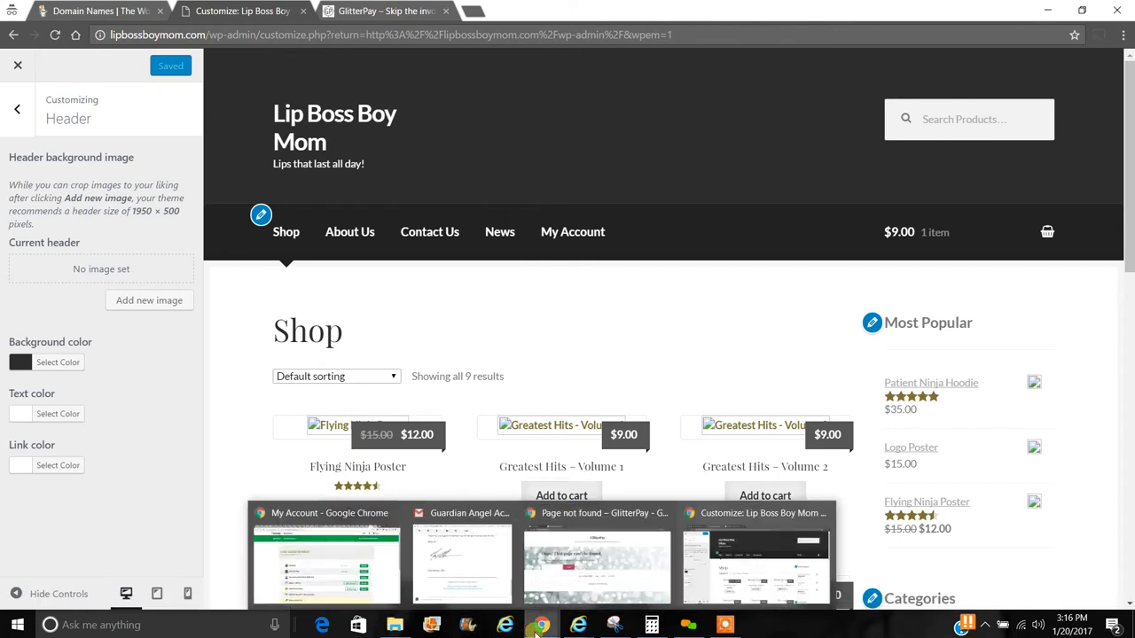
# - Switch to Facebook and open the full Messenger conversations view
pyautogui.click(377, 571)
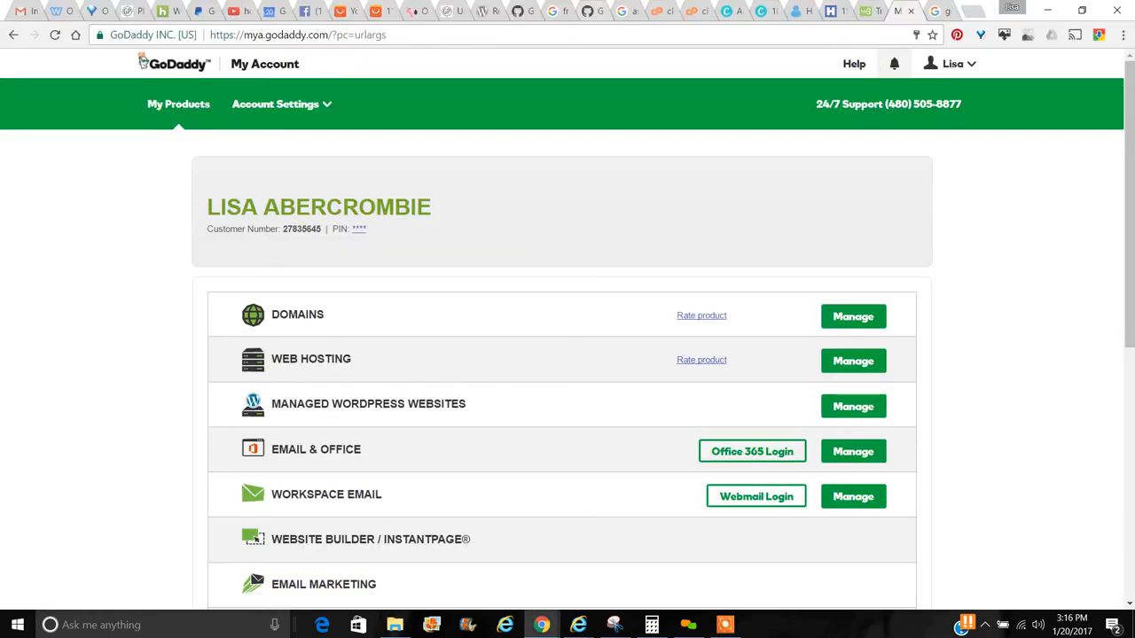
pyautogui.click(315, 13)
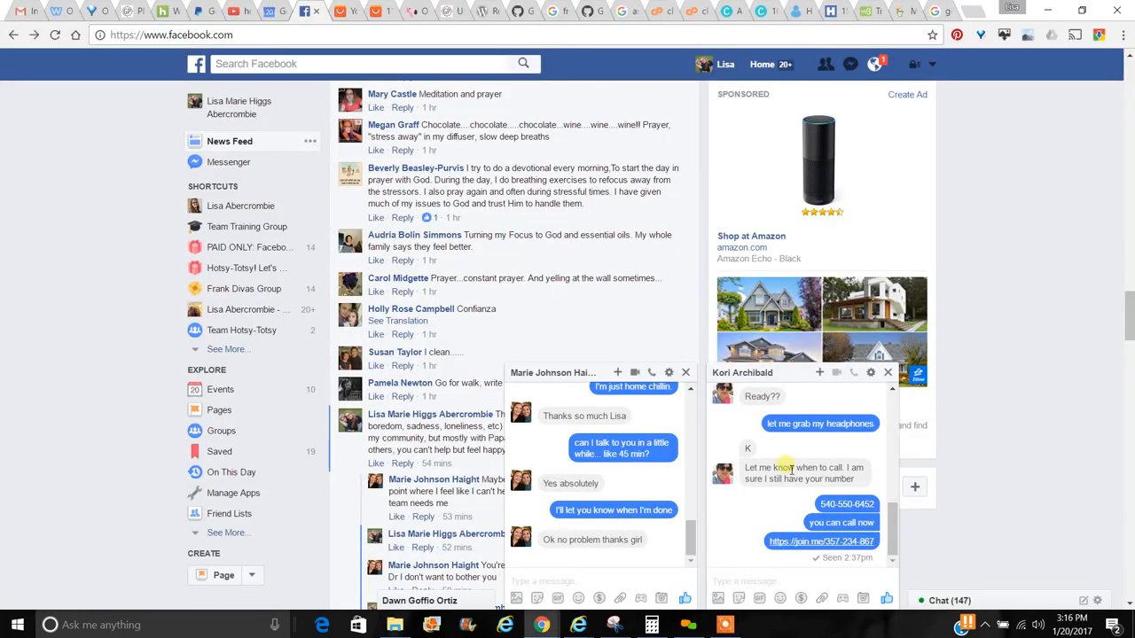
pyautogui.click(853, 65)
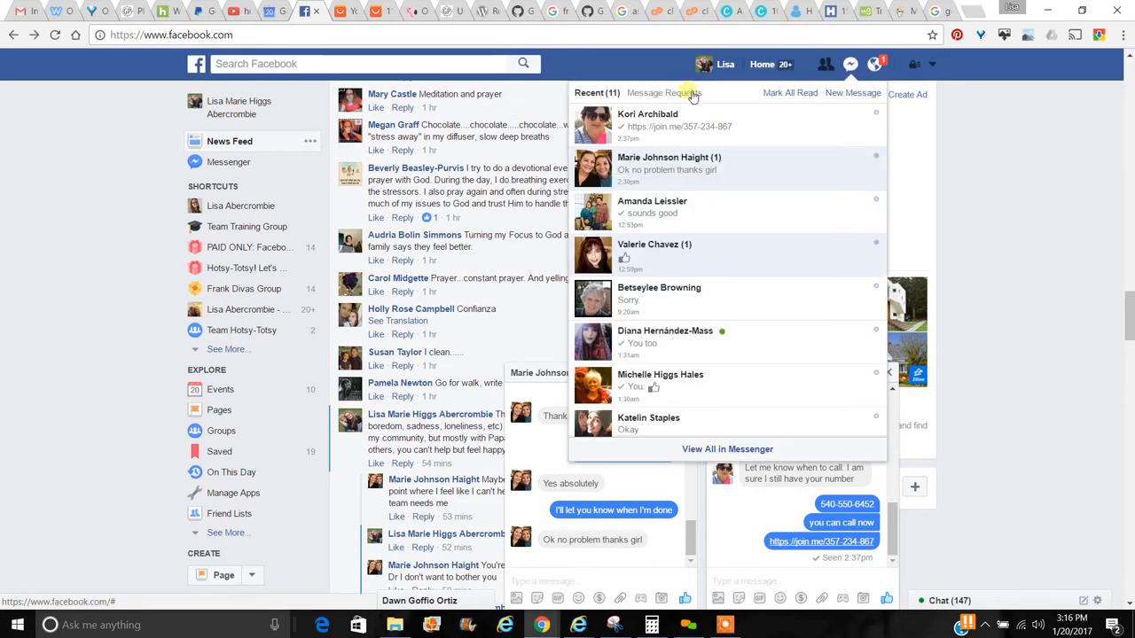
pyautogui.click(758, 448)
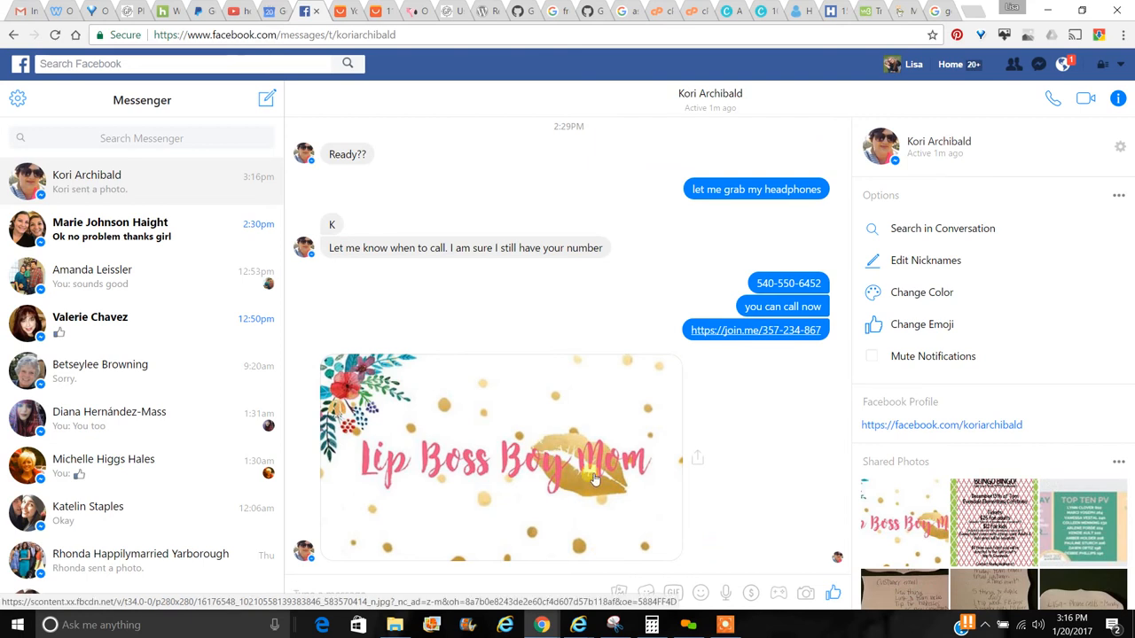
# - View the shared Lip Boss Boy Mom photo full size and download it as a JPG
pyautogui.click(654, 453)
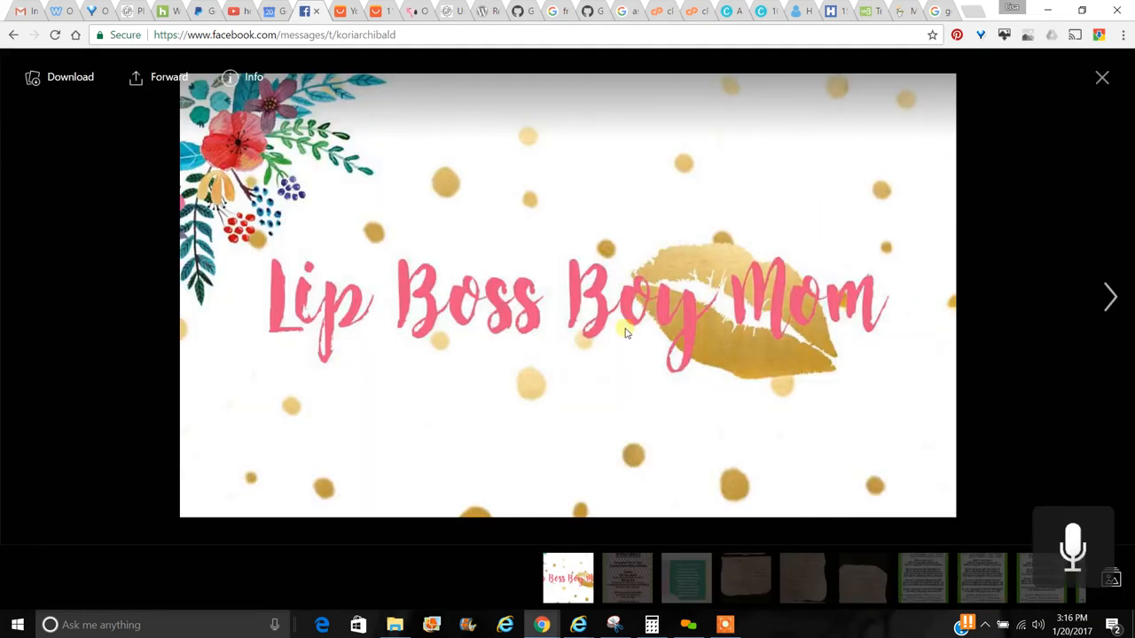
pyautogui.click(50, 80)
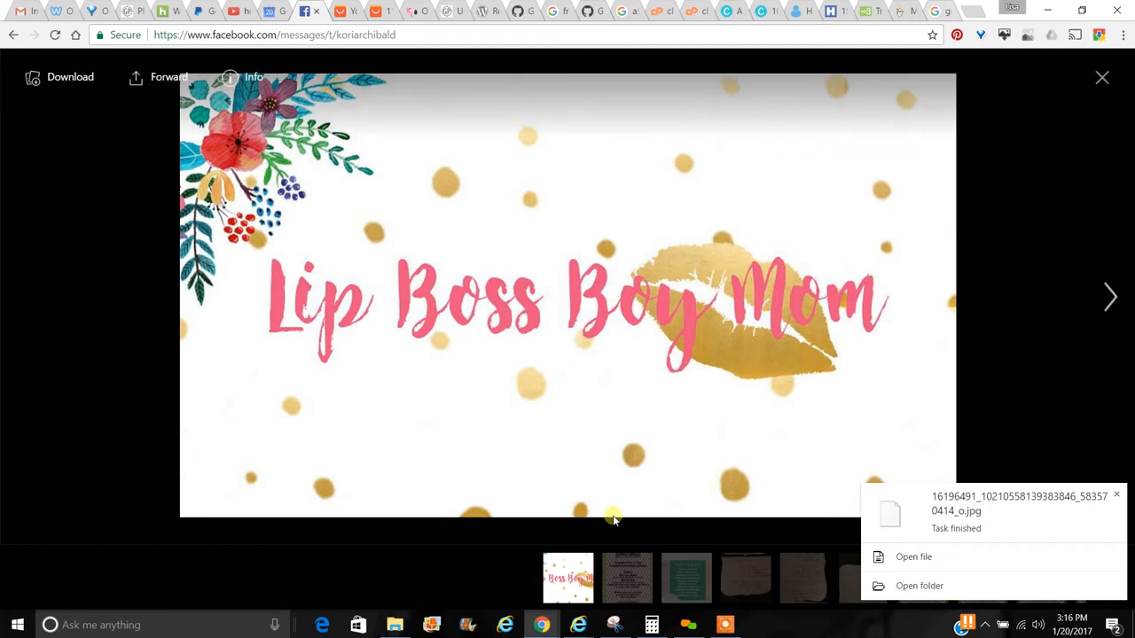
pyautogui.moveTo(539, 625)
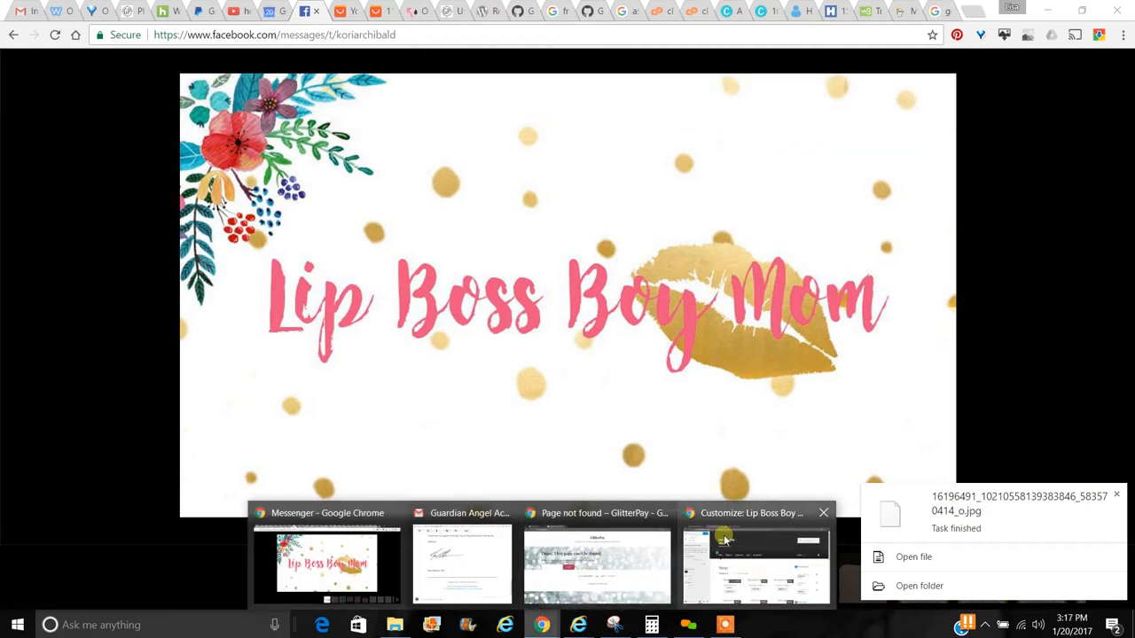
pyautogui.click(718, 572)
# - Start adding a new header image, glance at the Media Library, then return to Upload Files
pyautogui.click(130, 301)
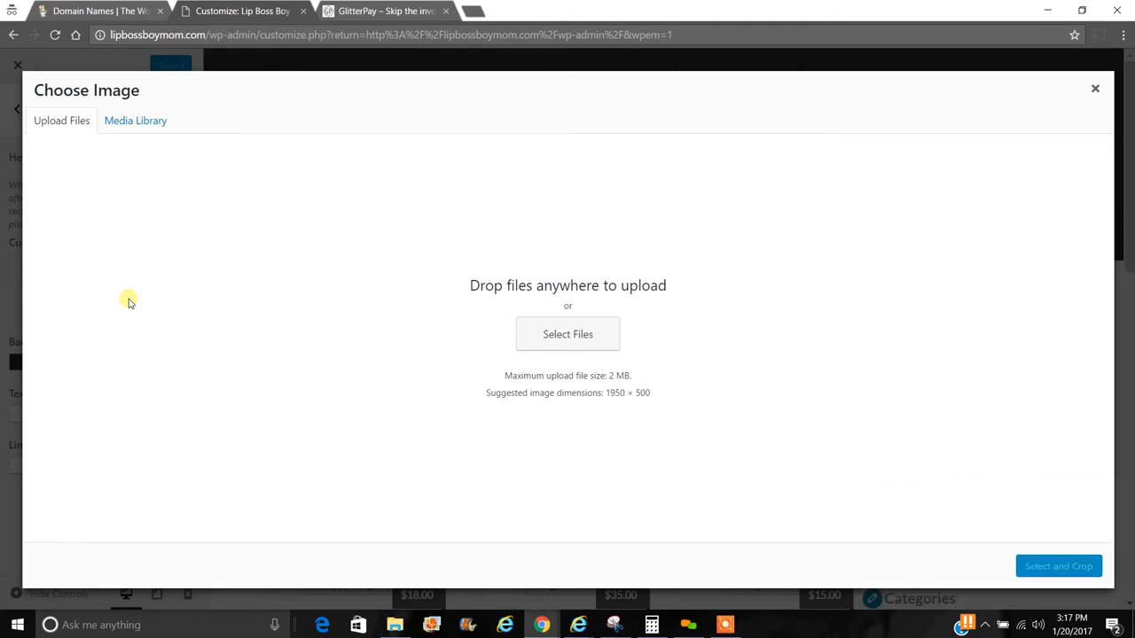
pyautogui.click(136, 125)
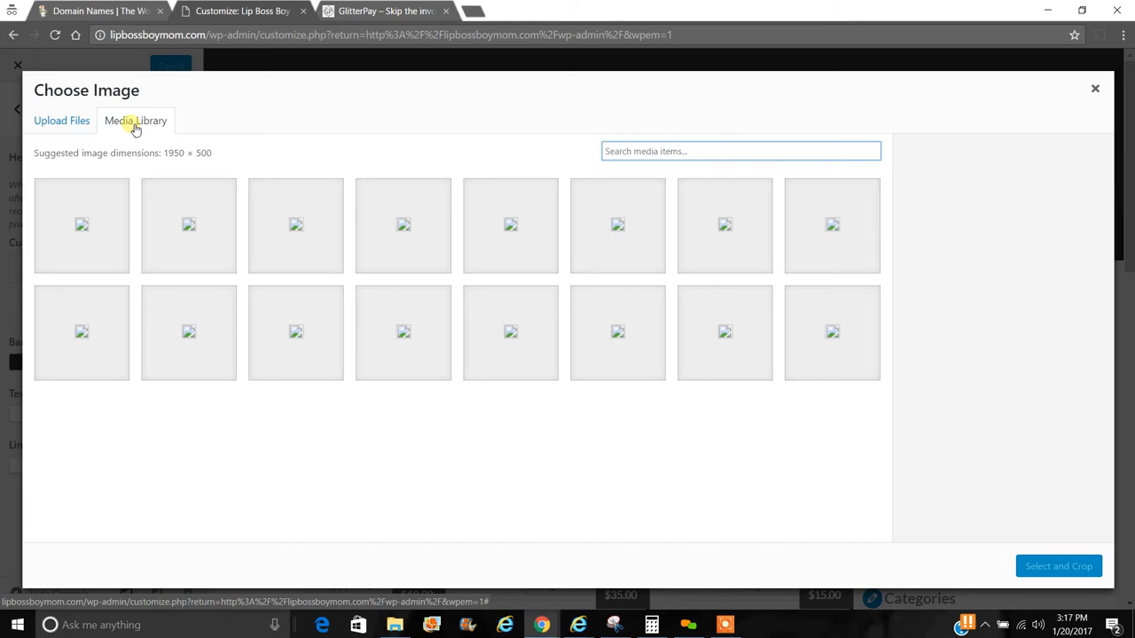
pyautogui.click(73, 121)
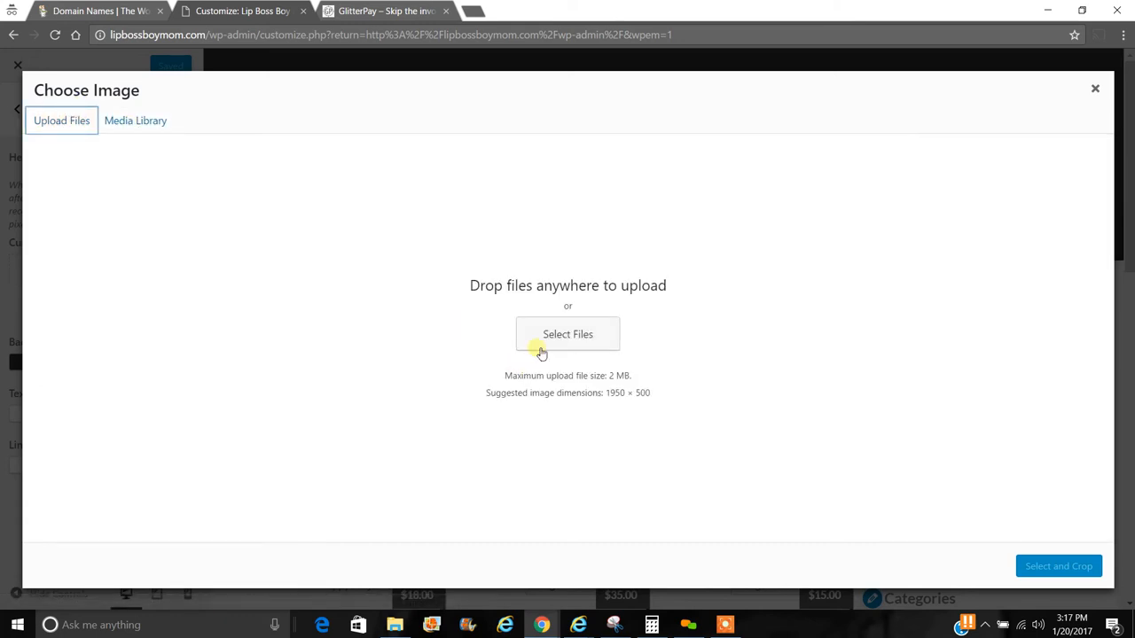
# - Upload the downloaded 16196491… Lip Boss Boy Mom JPG, then permanently delete it
pyautogui.click(540, 351)
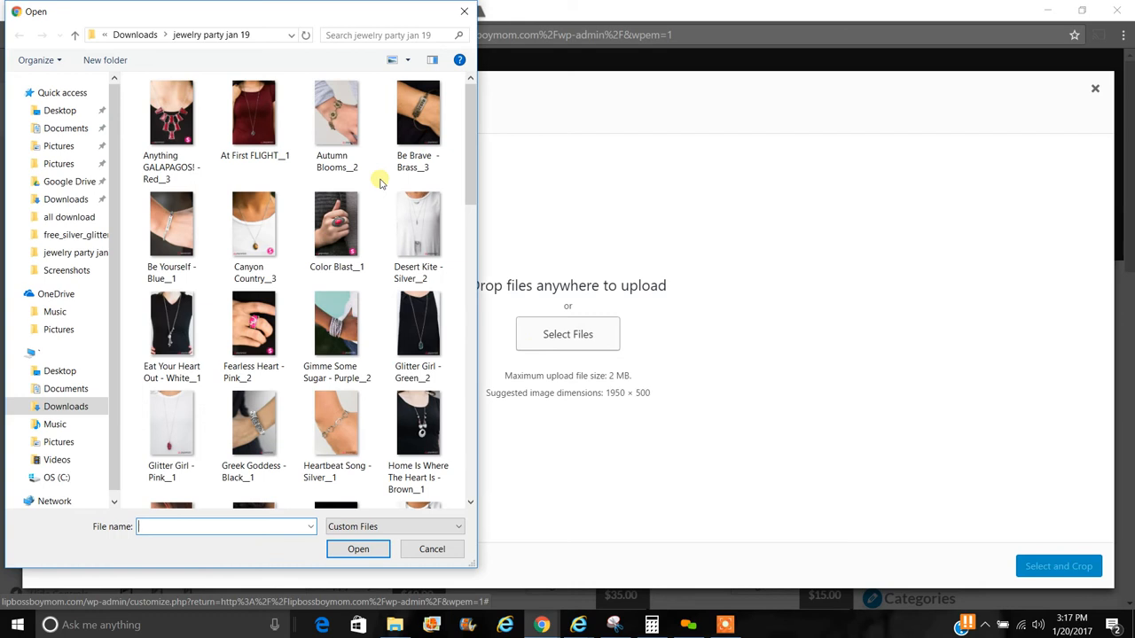
pyautogui.click(76, 37)
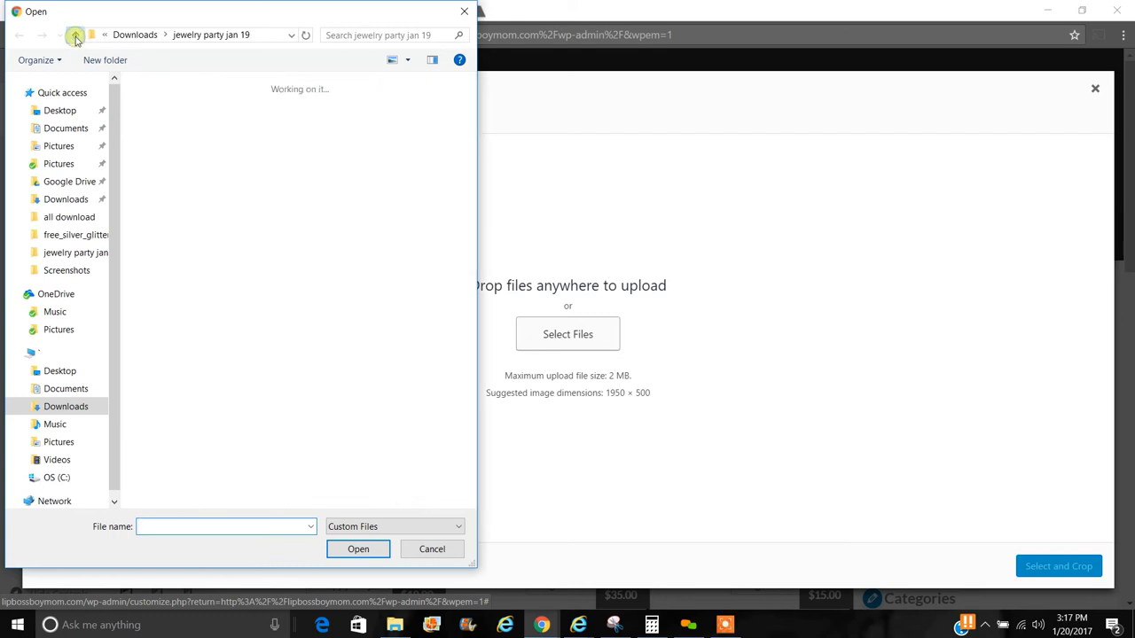
pyautogui.moveTo(470, 107); pyautogui.dragTo(486, 470)
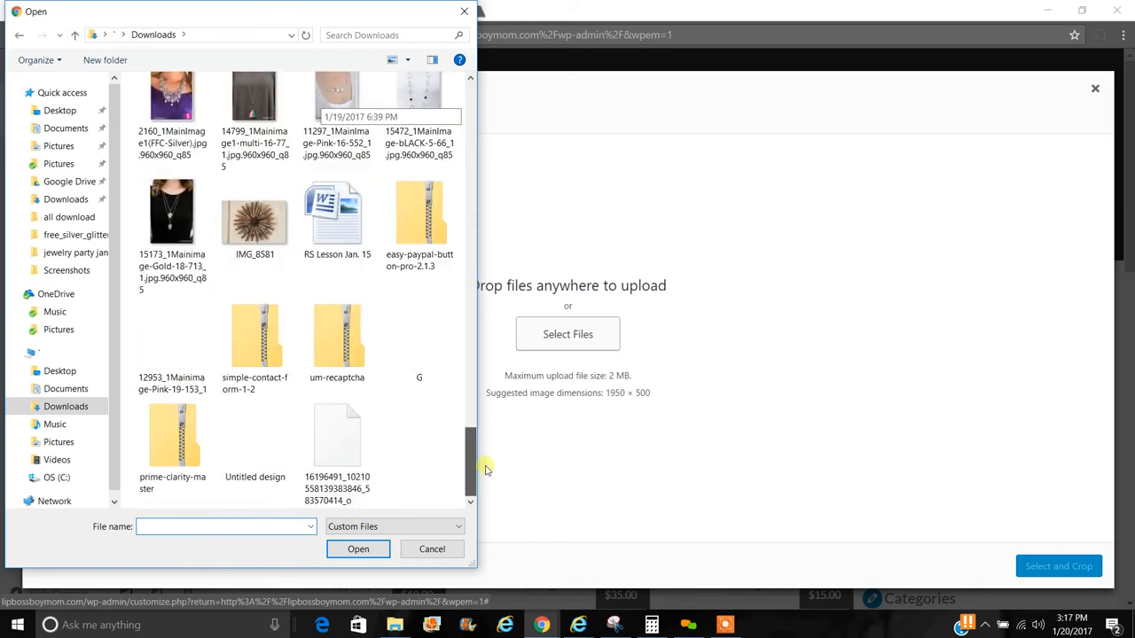
pyautogui.click(330, 454)
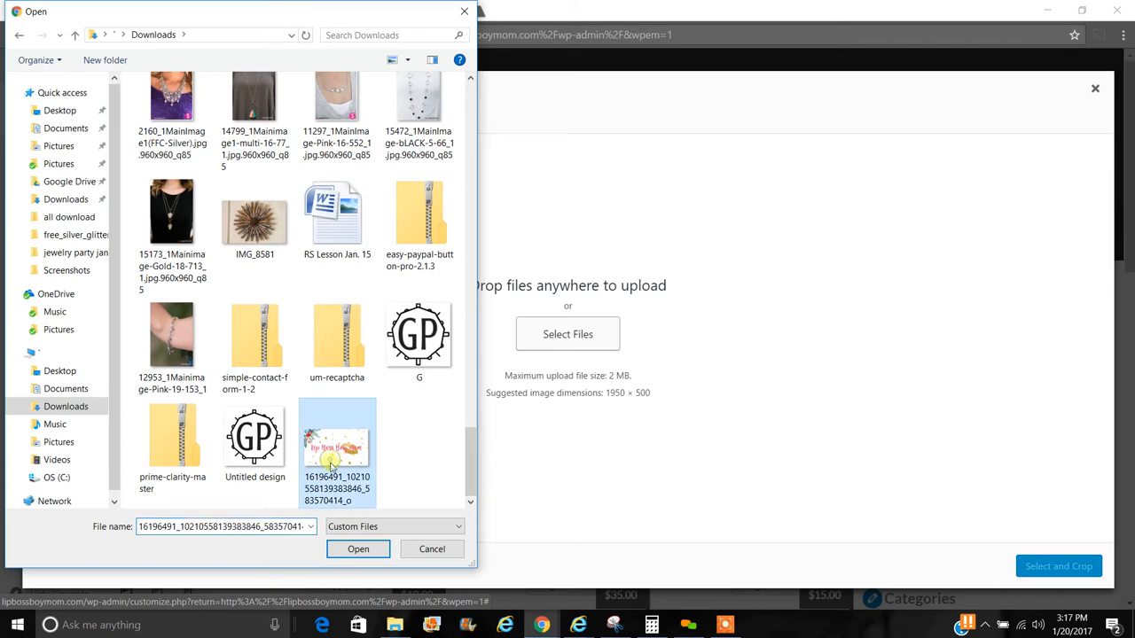
pyautogui.click(359, 549)
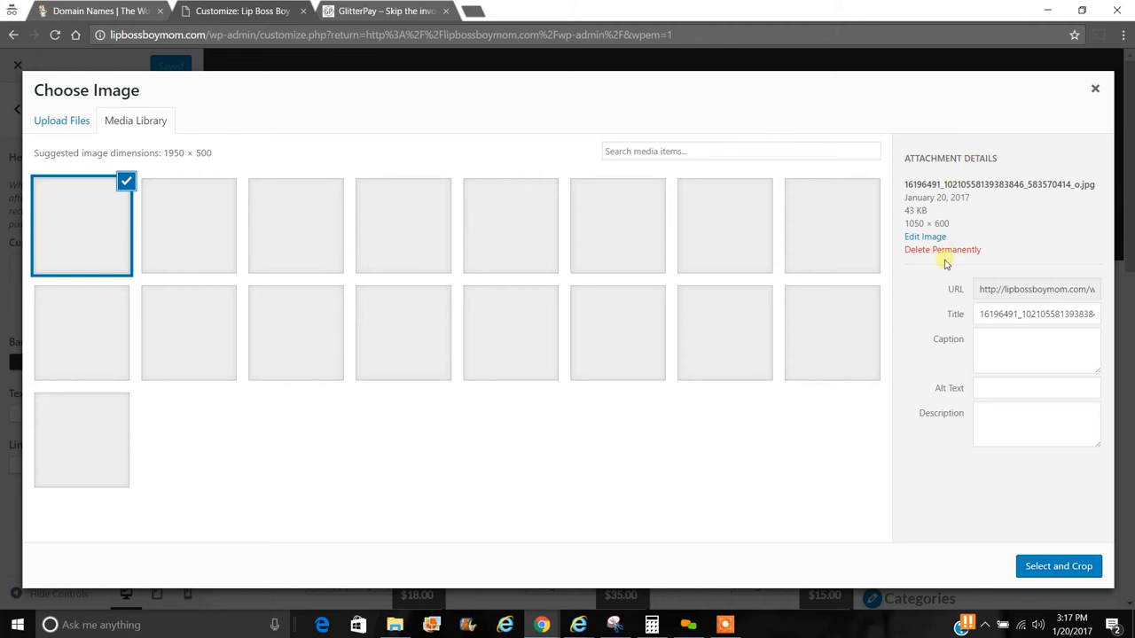
pyautogui.click(944, 251)
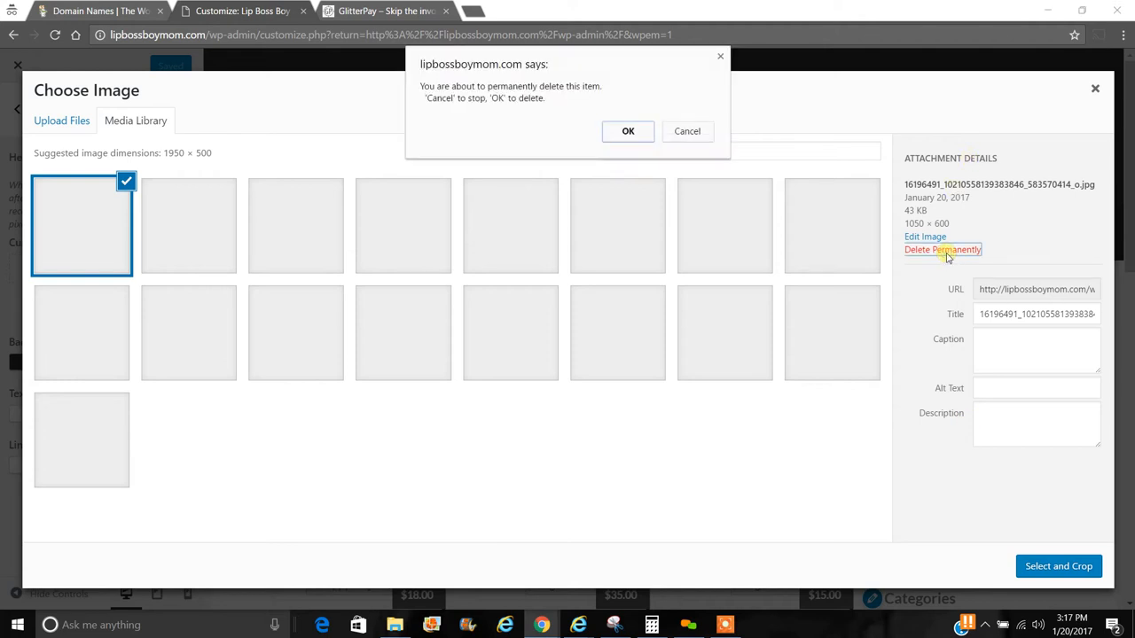
pyautogui.click(627, 134)
# - In File Explorer's Downloads folder, rename the 16196491… image file to 'seneGence lip boss logo'
pyautogui.click(394, 625)
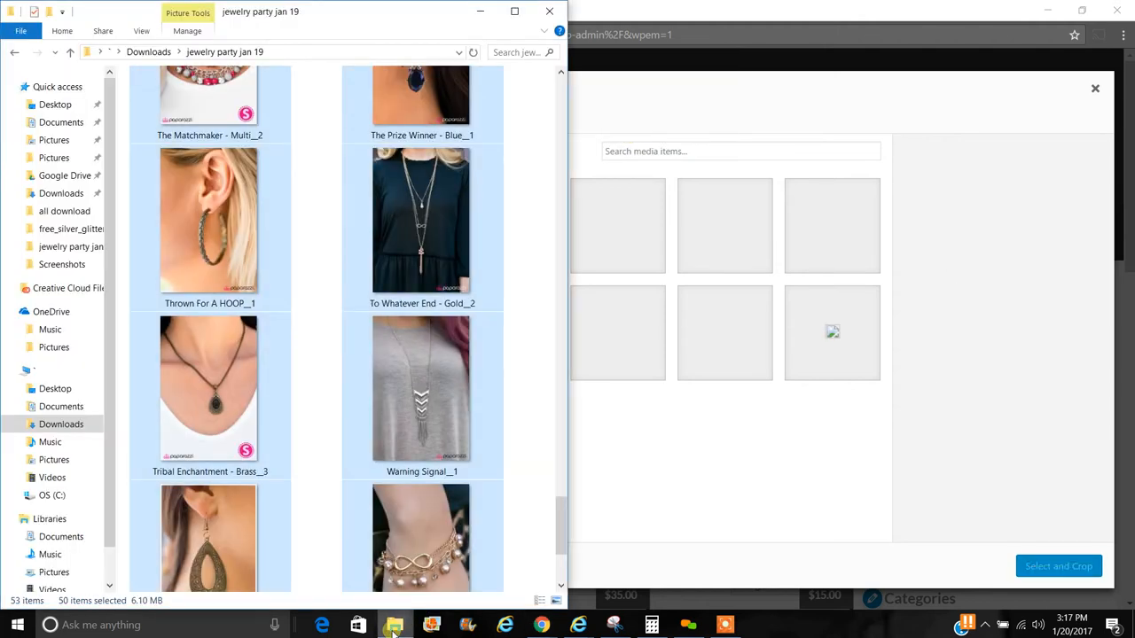
pyautogui.click(68, 55)
pyautogui.moveTo(555, 101); pyautogui.dragTo(562, 388)
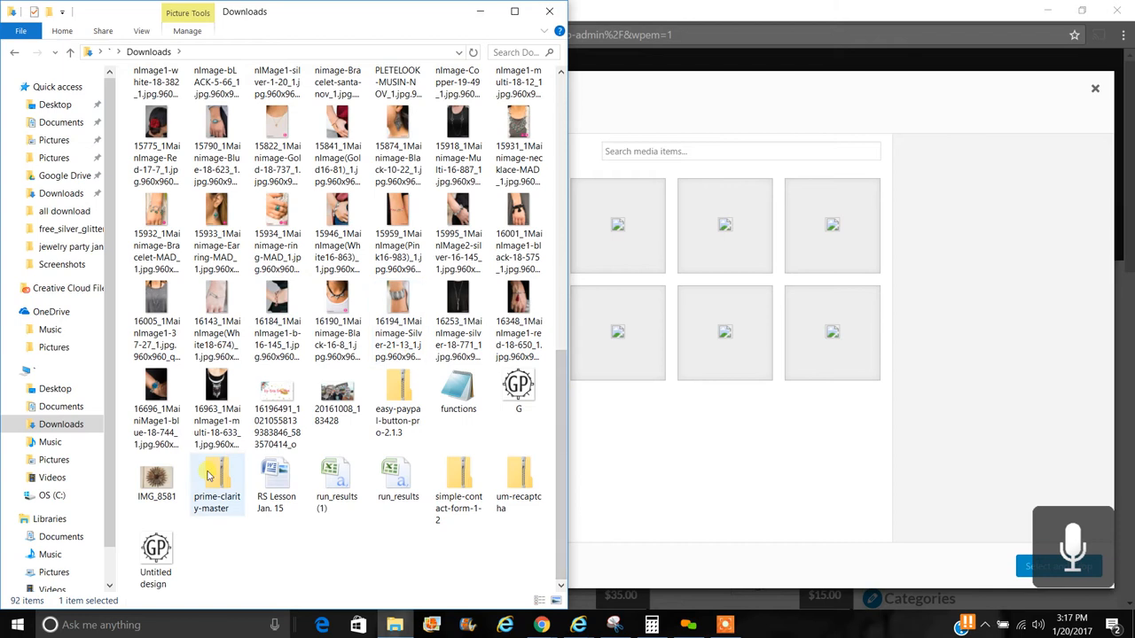
pyautogui.click(279, 424)
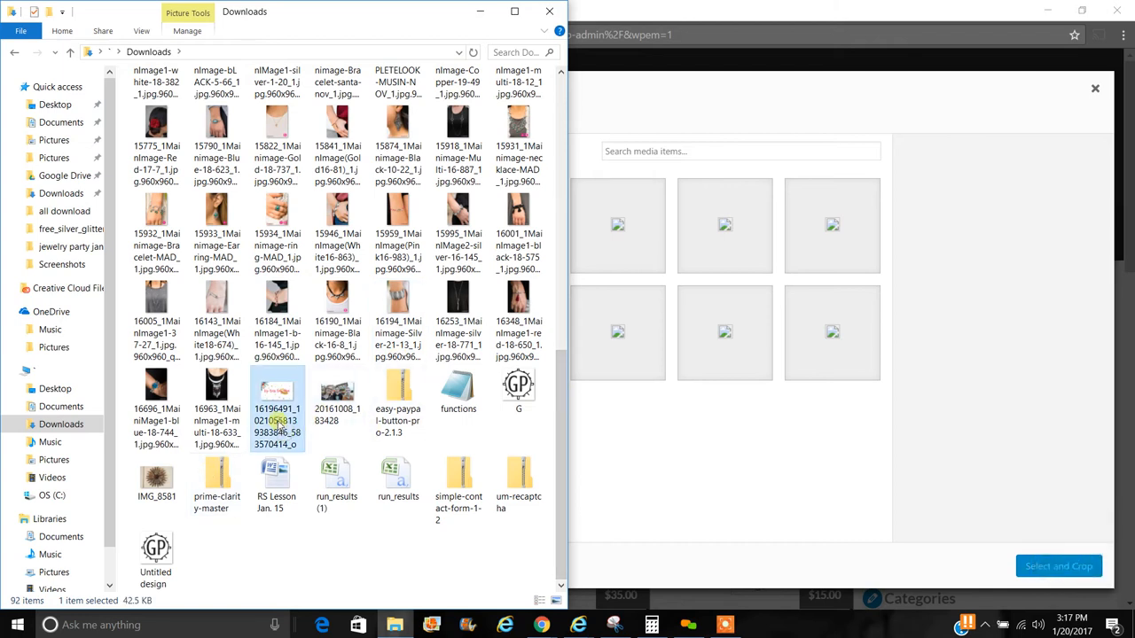
pyautogui.click(279, 423)
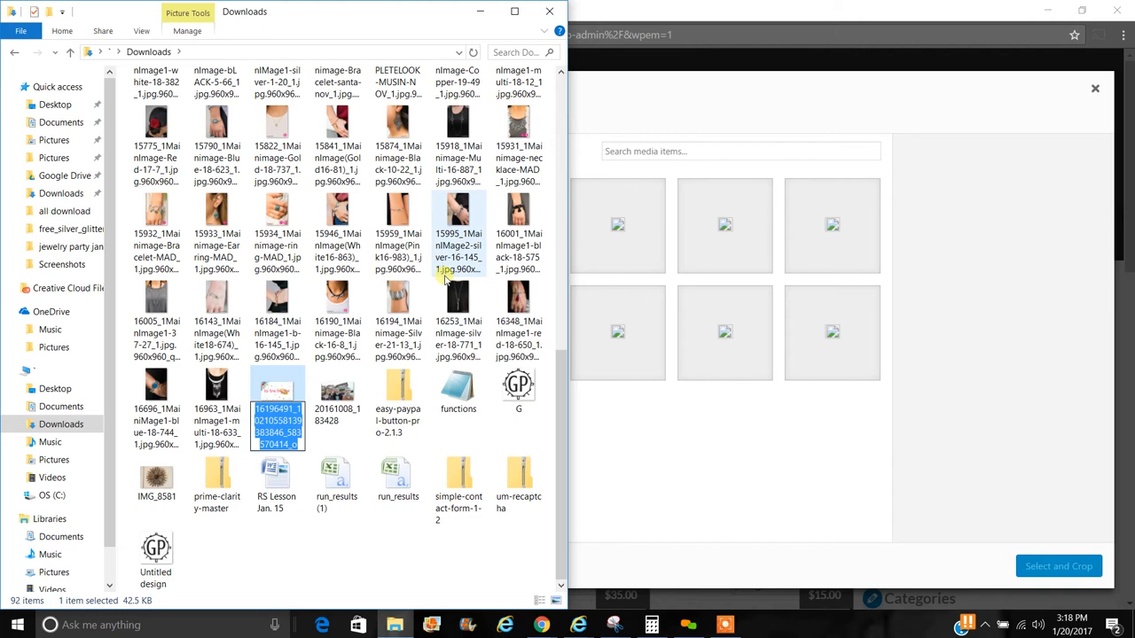
pyautogui.press('XF86AudioMicMute')
pyautogui.press('XF86AudioMicMute')
pyautogui.write('sen')
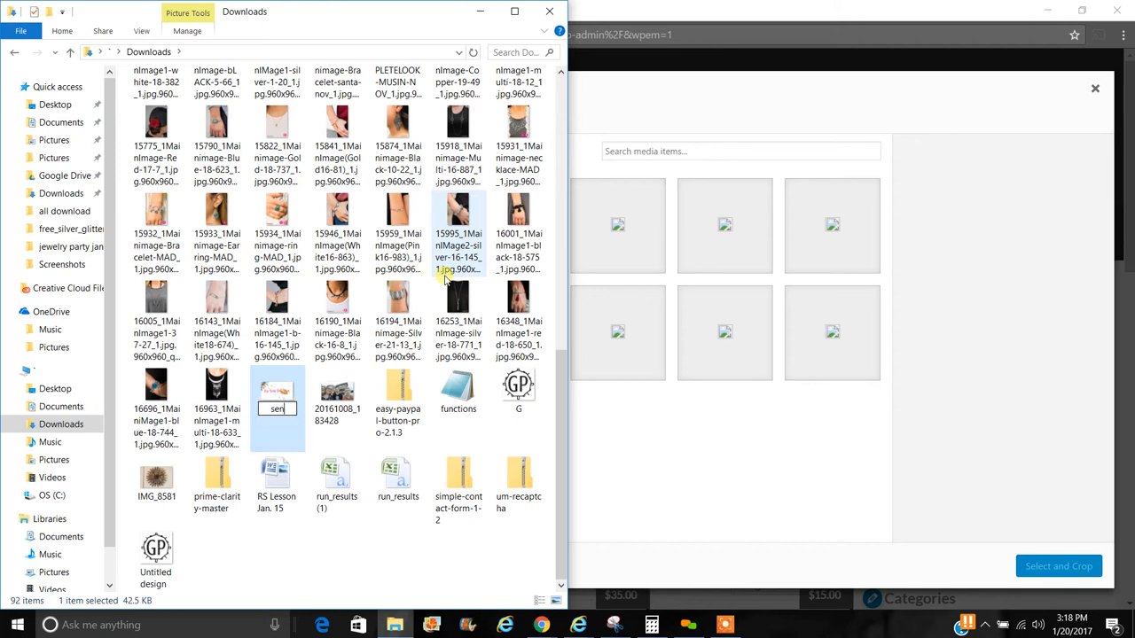
pyautogui.write('eGence')
pyautogui.write('lip bos')
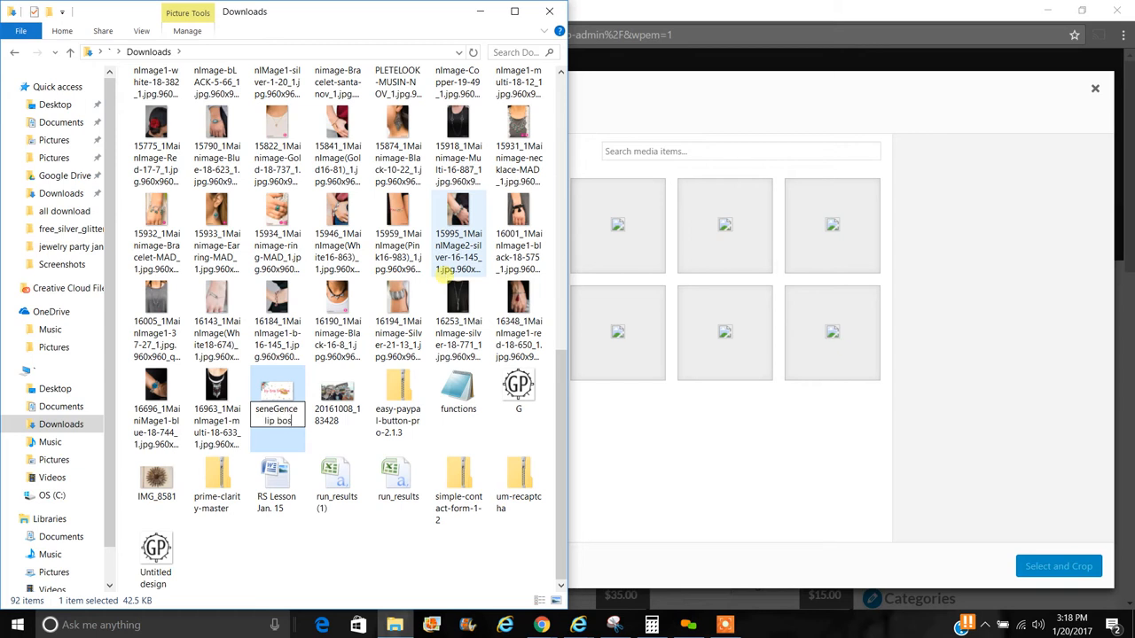
pyautogui.write('s logo')
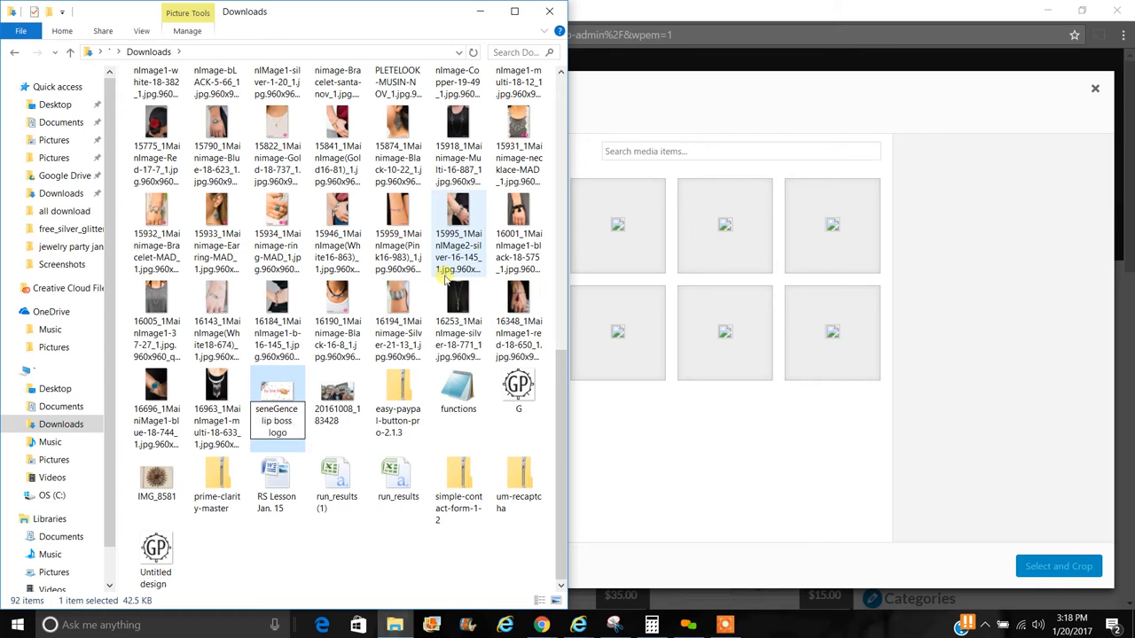
pyautogui.press('Return')
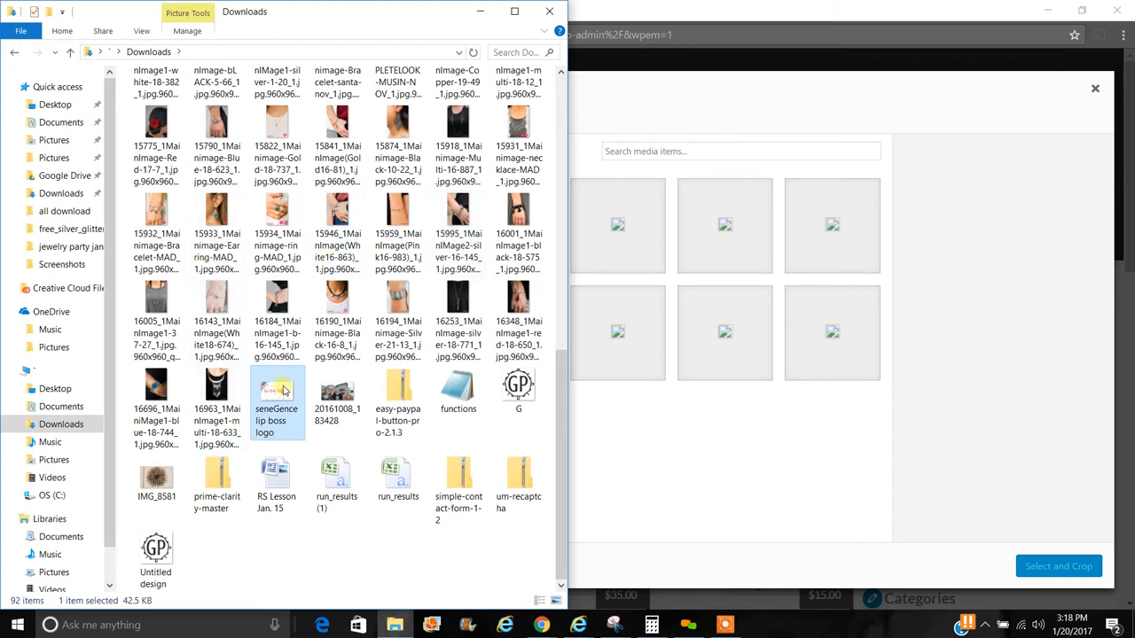
pyautogui.moveTo(282, 390); pyautogui.dragTo(616, 411)
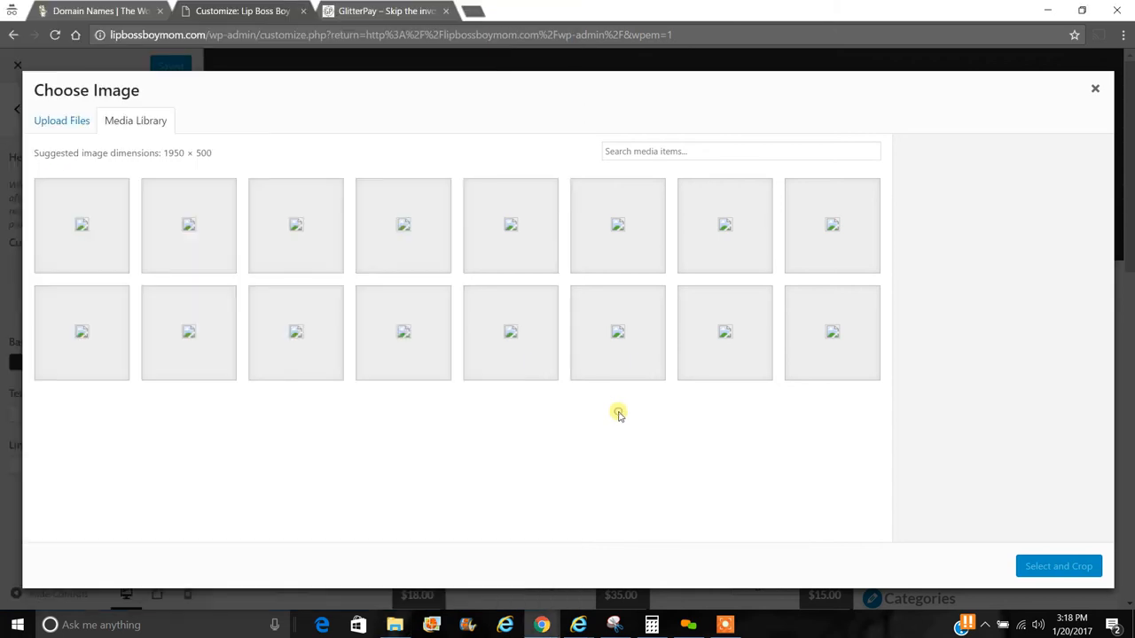
# - Upload the 'seneGence lip boss logo' file from Downloads through the header image picker
pyautogui.click(84, 122)
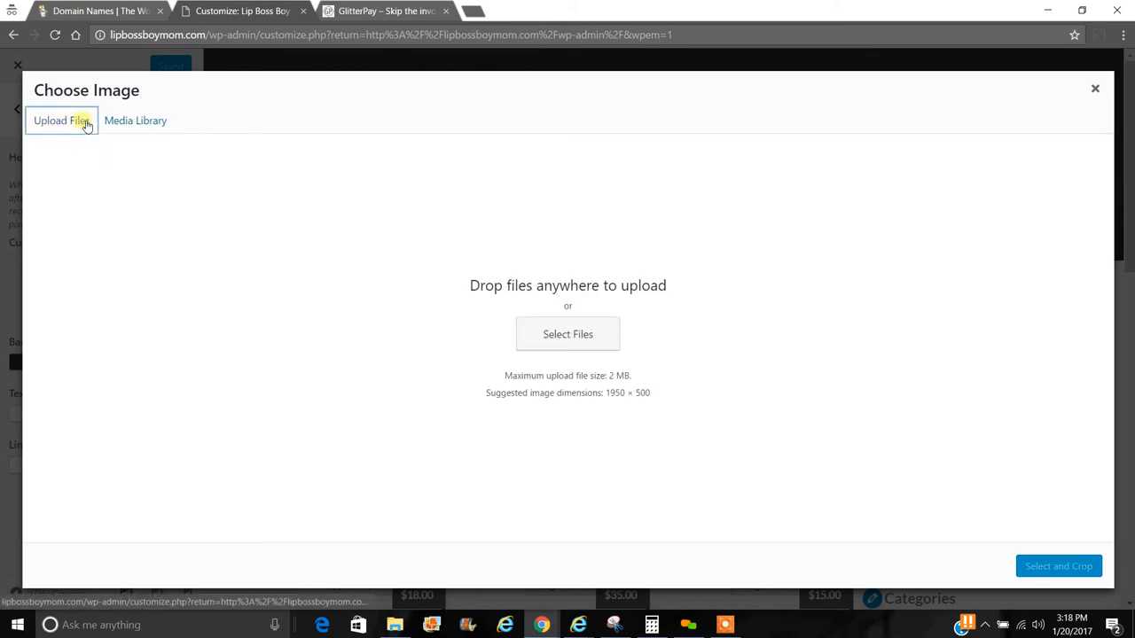
pyautogui.click(539, 332)
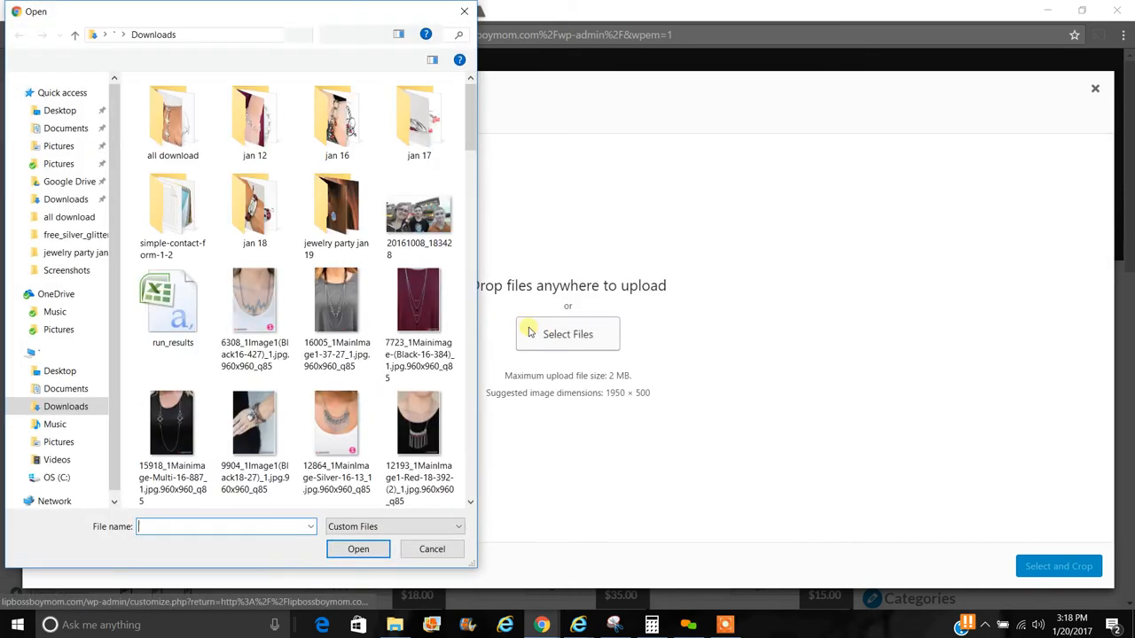
pyautogui.moveTo(471, 116); pyautogui.dragTo(489, 484)
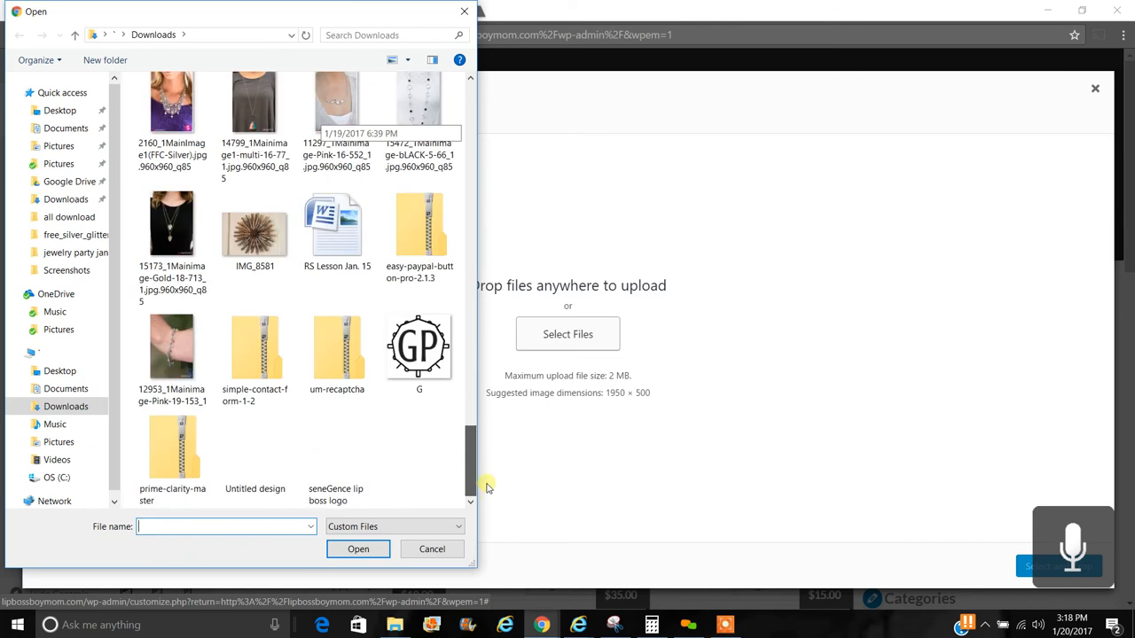
pyautogui.click(342, 460)
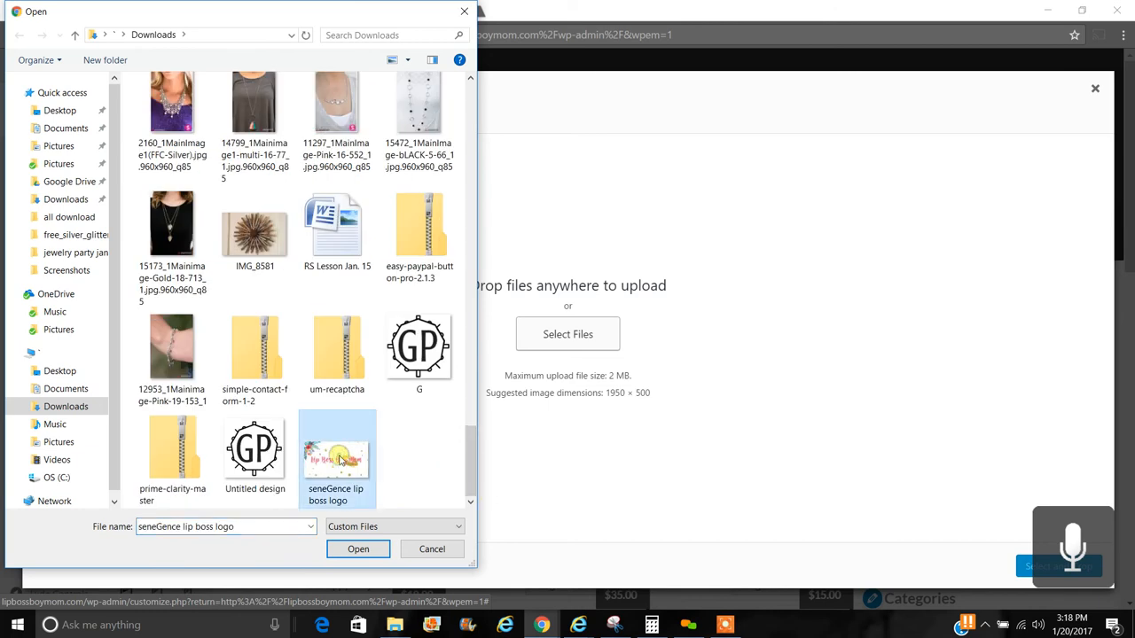
pyautogui.click(360, 548)
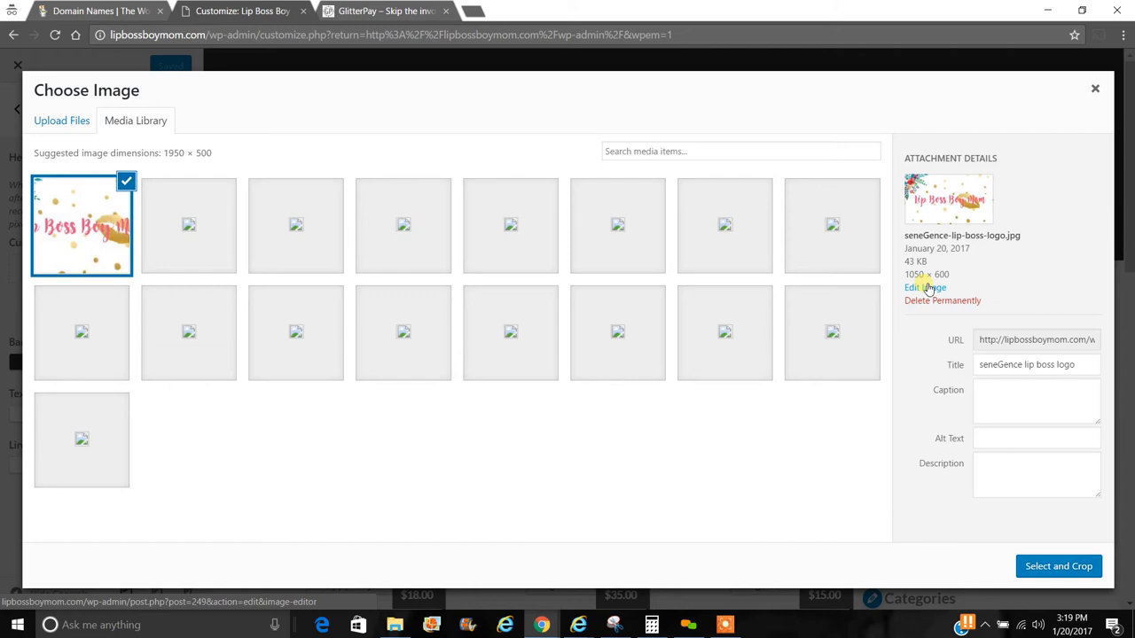
# - Crop the uploaded logo down to the Lip Boss Boy Mom lettering and apply it as header
pyautogui.click(1055, 574)
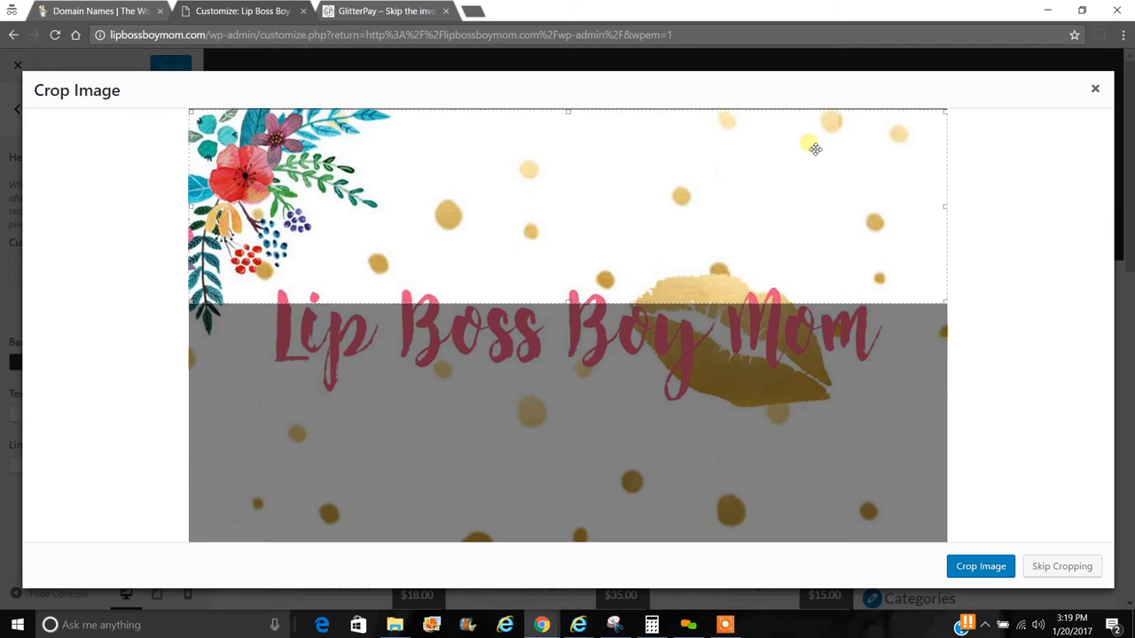
pyautogui.moveTo(812, 154); pyautogui.dragTo(822, 276)
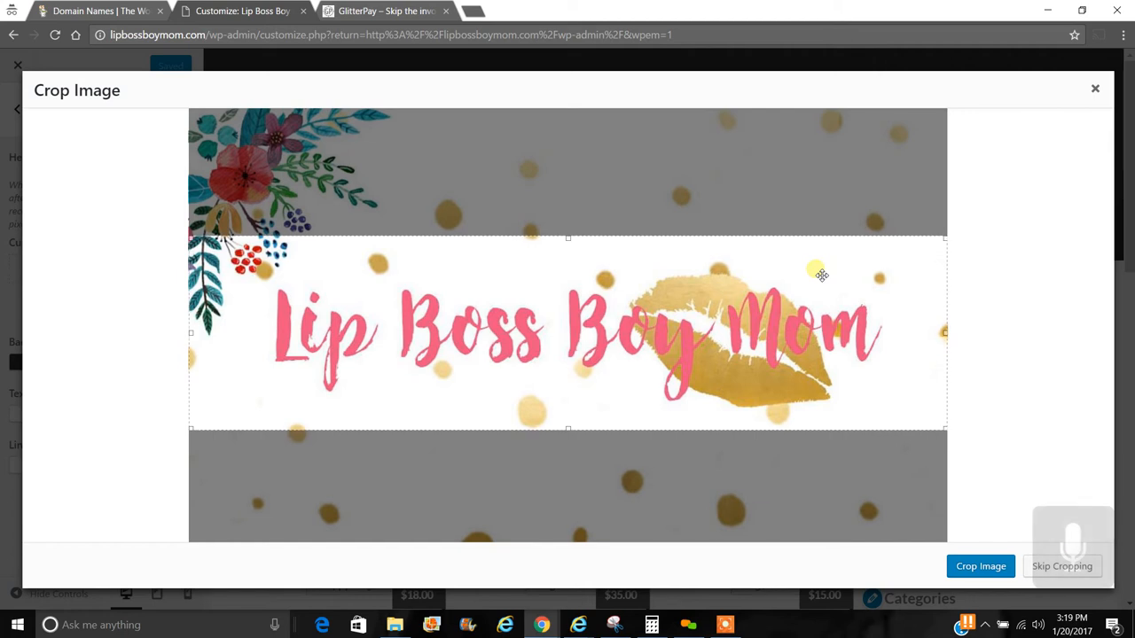
pyautogui.click(992, 570)
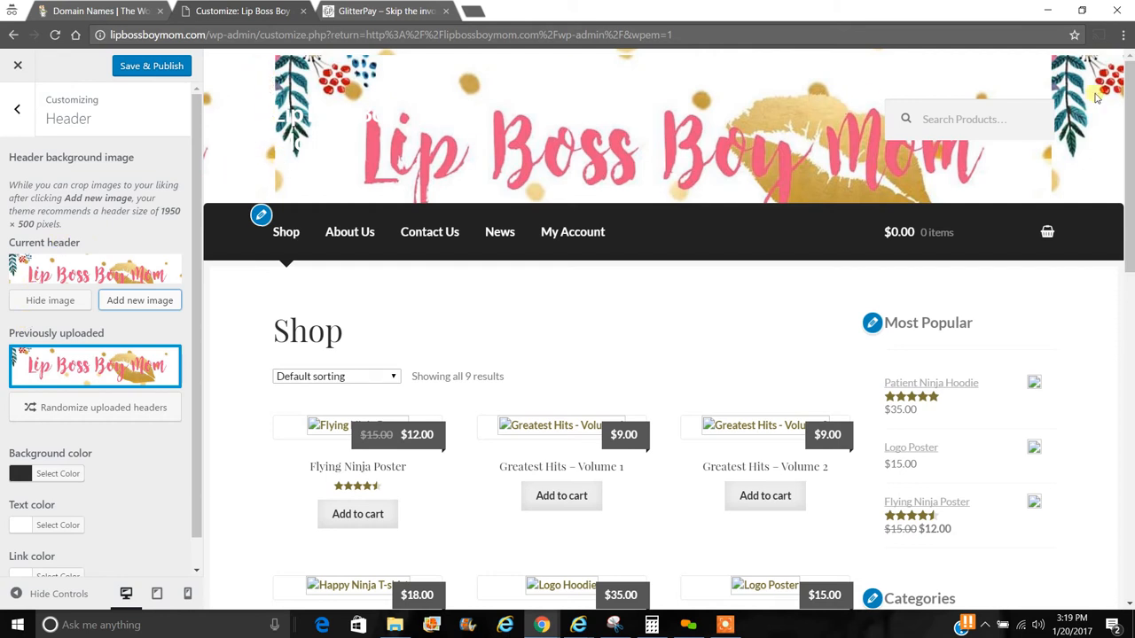
# - Choose the Lip Boss logo from the media library as a new header image, skipping cropping
pyautogui.click(133, 301)
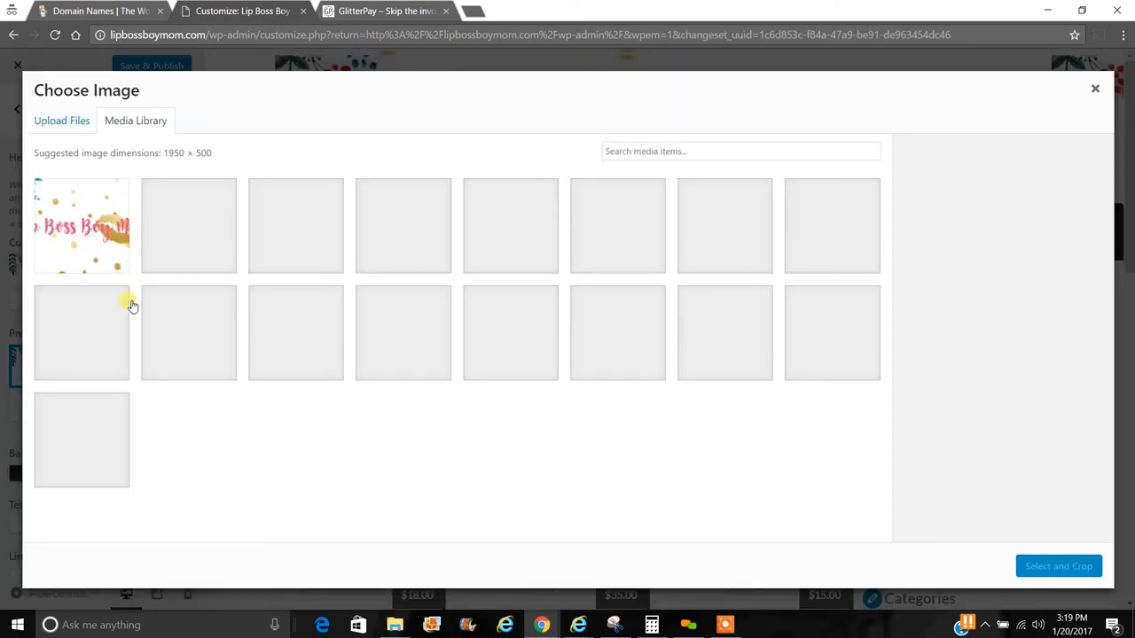
pyautogui.click(97, 250)
pyautogui.click(1062, 566)
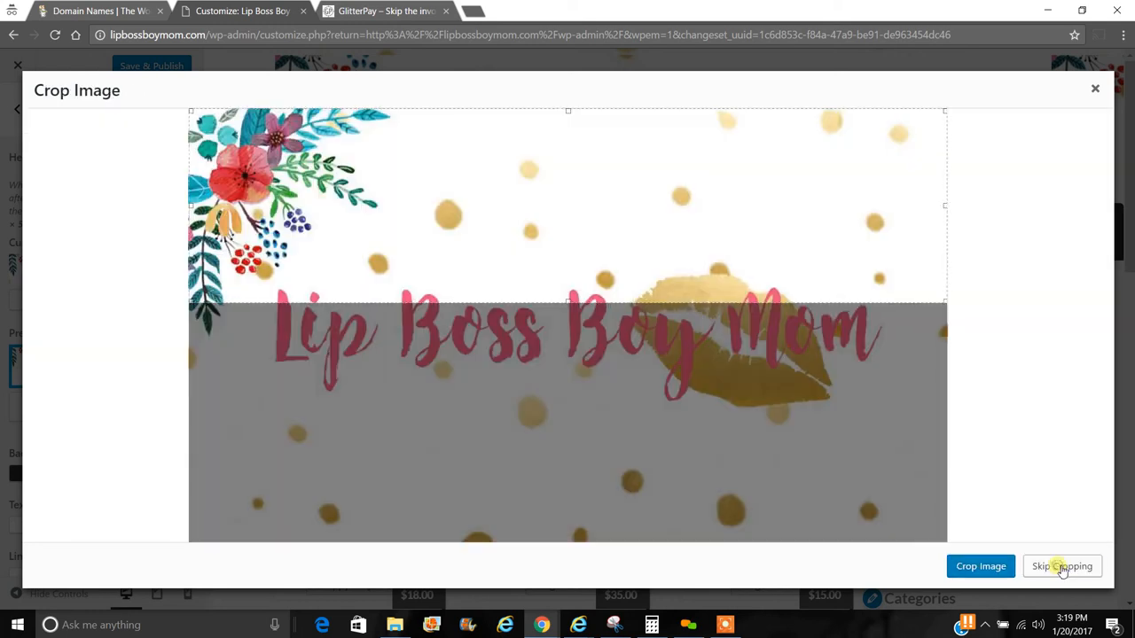
pyautogui.click(1061, 566)
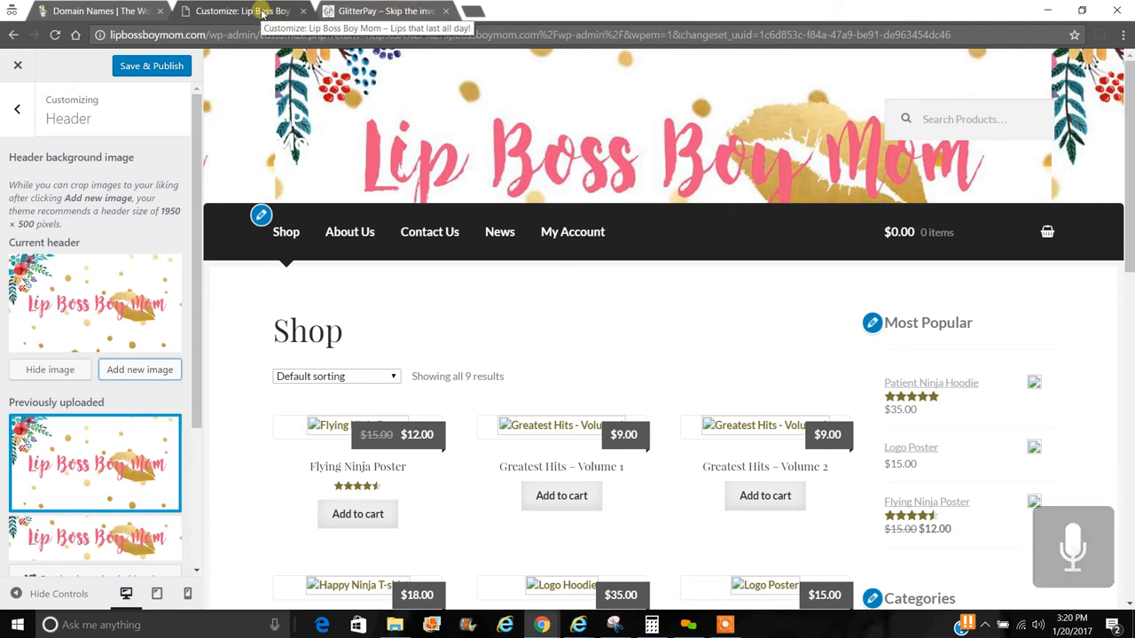
# - Review the Header settings, noting the recommended 1950 × 500 header size
pyautogui.moveTo(75, 224); pyautogui.dragTo(16, 211)
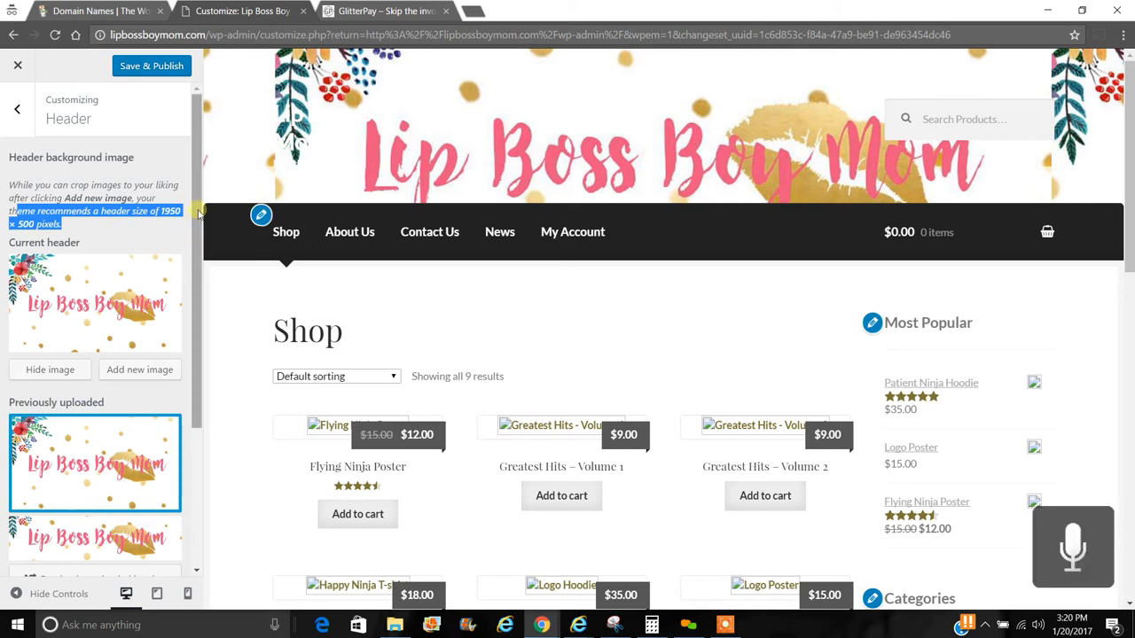
pyautogui.moveTo(199, 213); pyautogui.dragTo(200, 373)
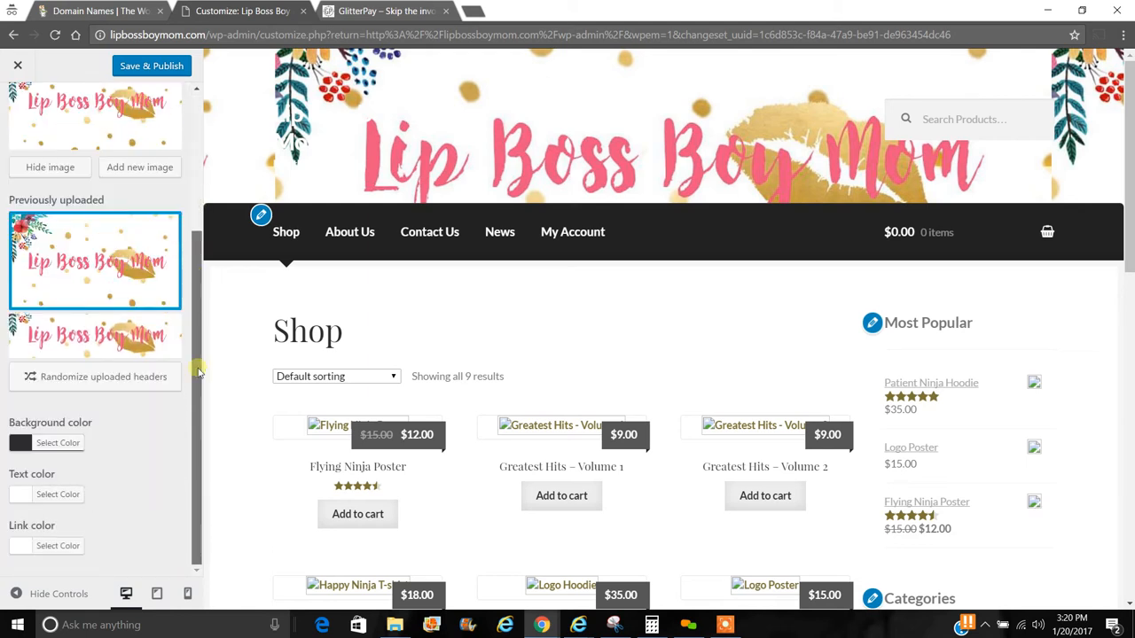
pyautogui.moveTo(196, 292); pyautogui.dragTo(197, 80)
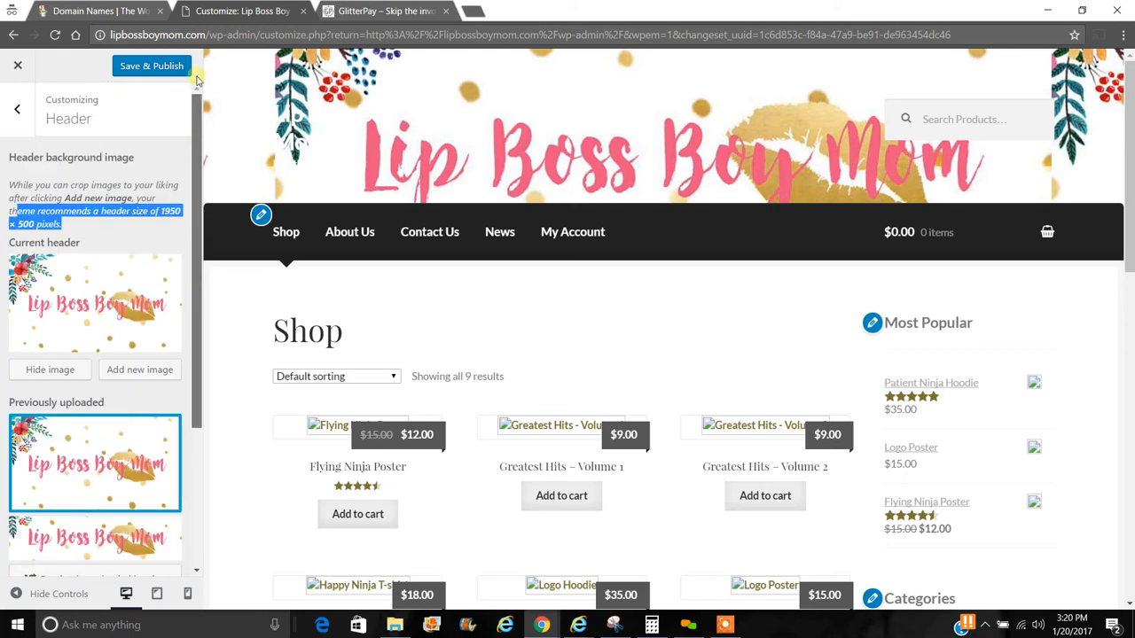
# - Check the Footer colour settings, then open the Background section
pyautogui.click(19, 111)
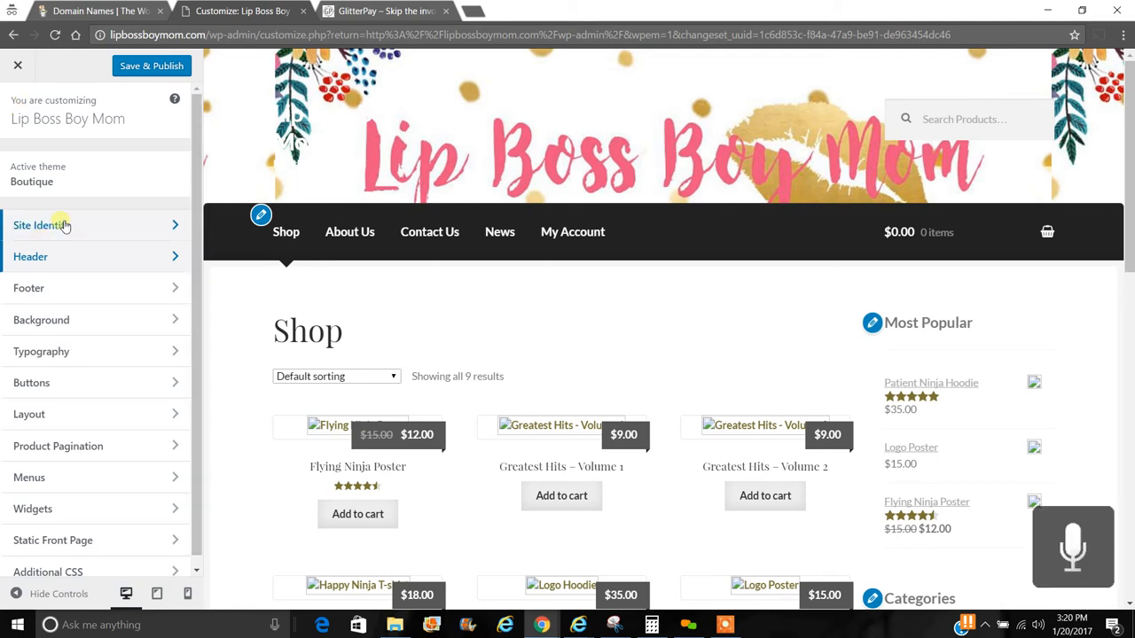
pyautogui.click(78, 292)
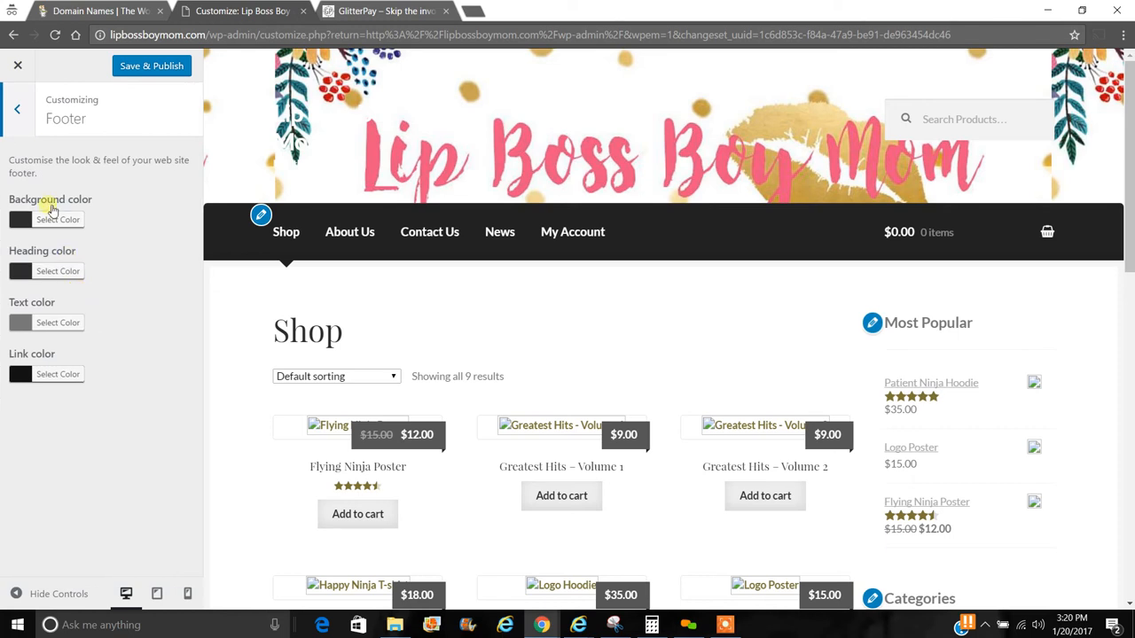
pyautogui.click(20, 115)
pyautogui.click(68, 315)
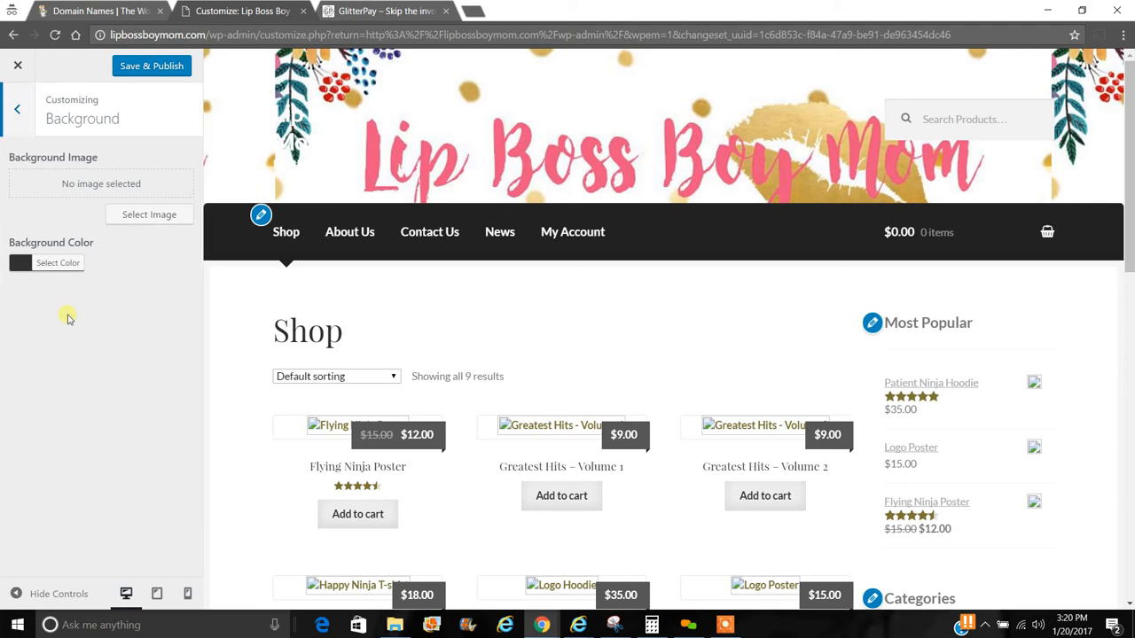
# - Start uploading a background image and open the 'all download' folder in the file browser
pyautogui.click(148, 220)
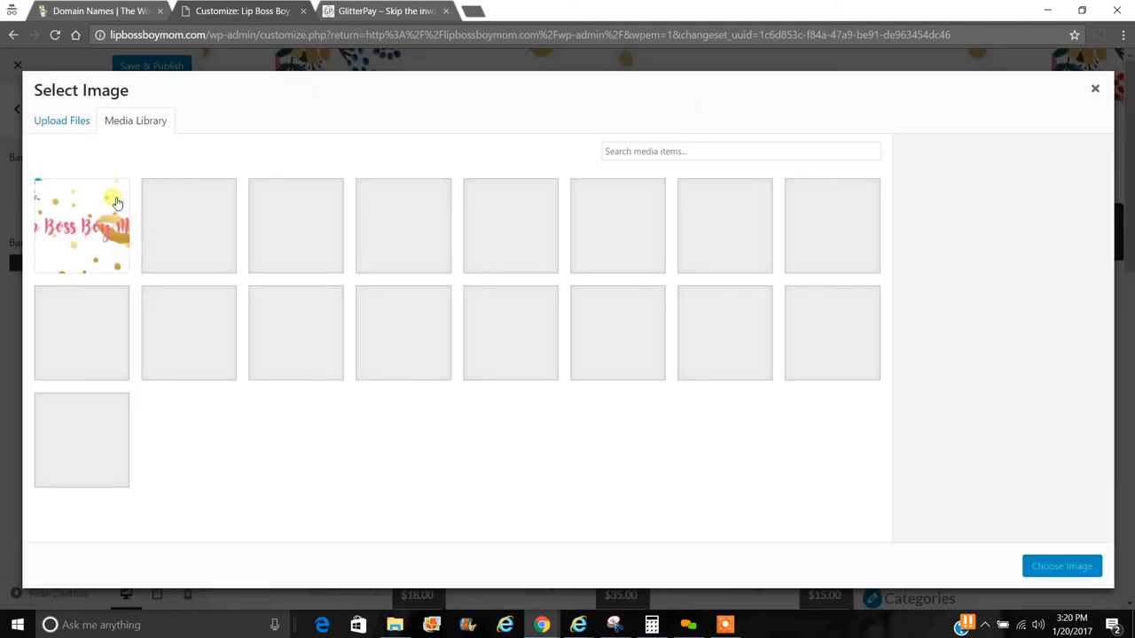
pyautogui.click(76, 122)
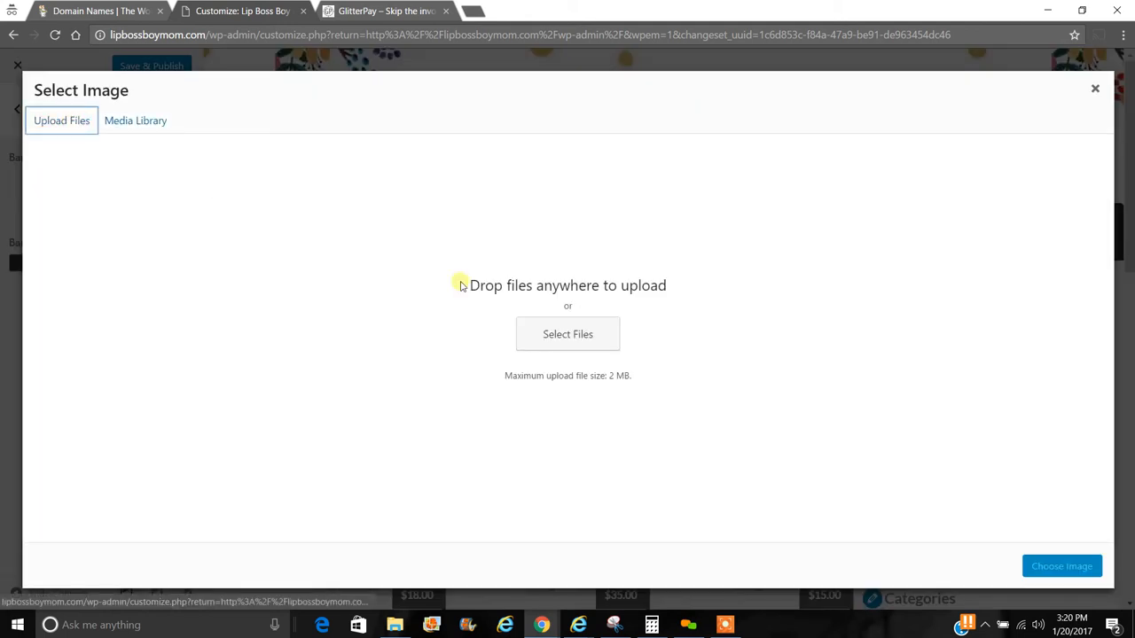
pyautogui.click(594, 325)
pyautogui.moveTo(473, 111); pyautogui.dragTo(483, 533)
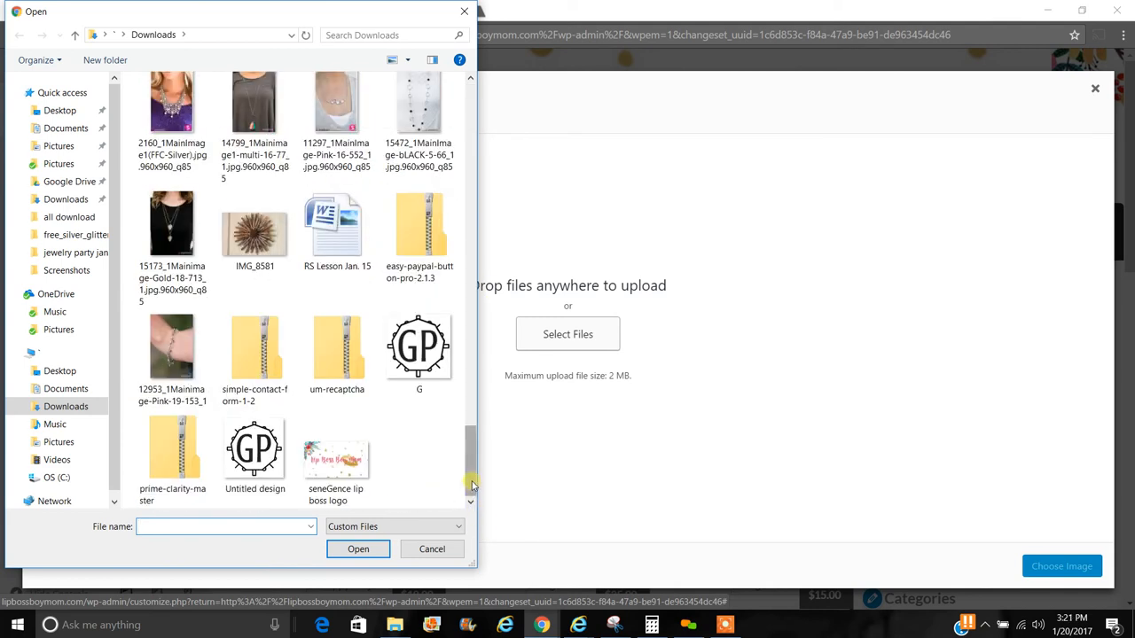
pyautogui.moveTo(472, 485); pyautogui.dragTo(471, 114)
pyautogui.click(173, 105)
pyautogui.doubleClick(173, 104)
# - Upload free-silver-glitter-vector-background.jpg and set it as the site background image
pyautogui.scroll(-10, 470, 497)
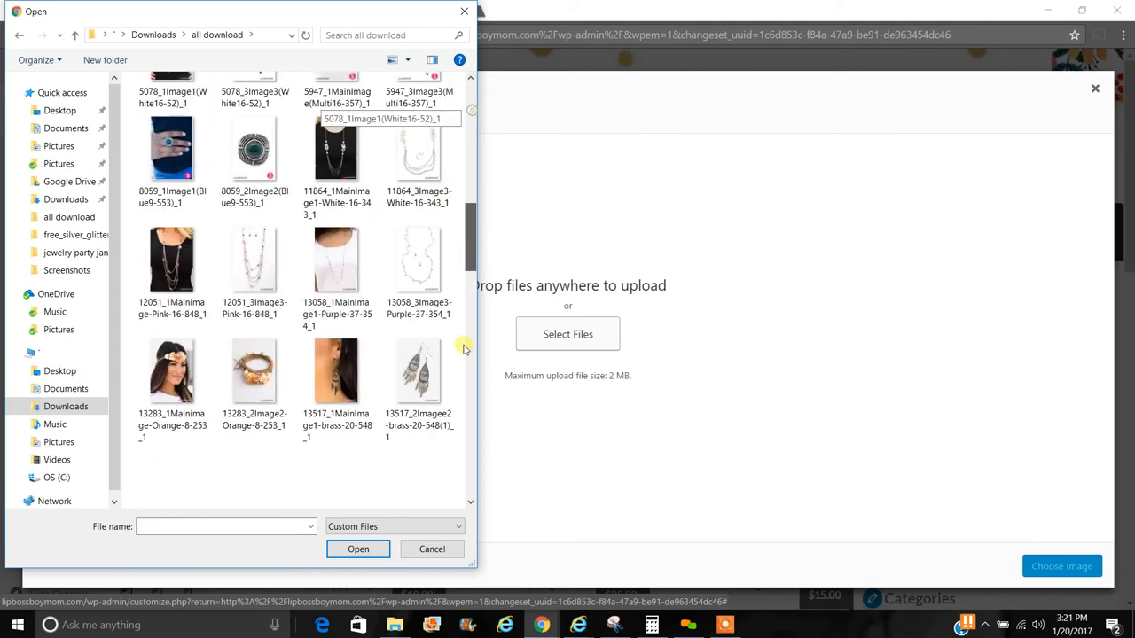
pyautogui.click(337, 190)
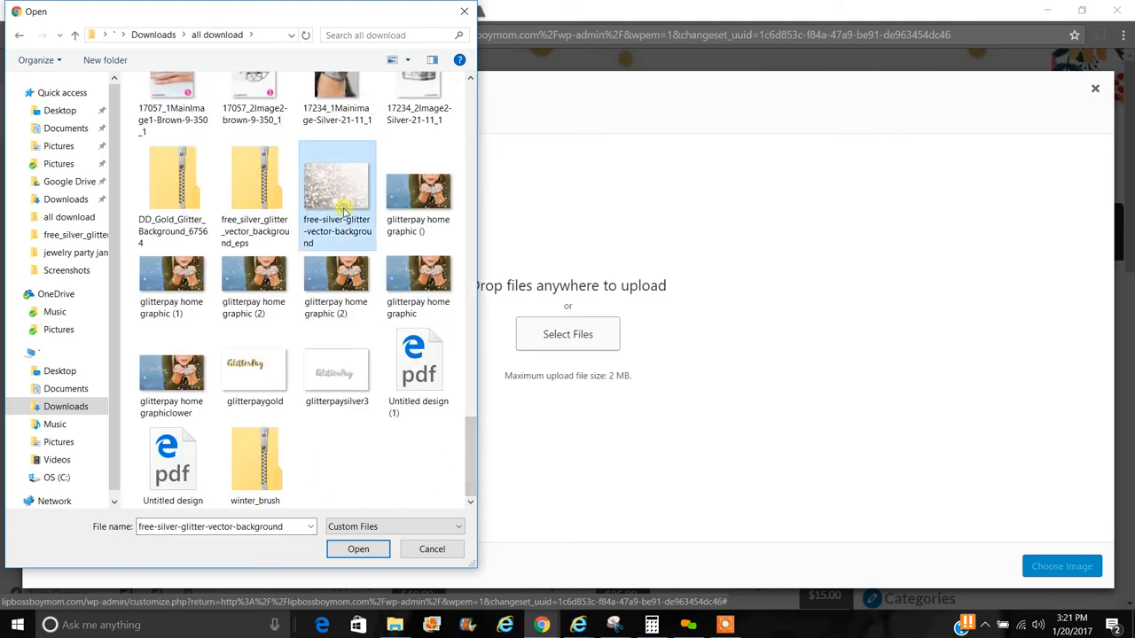
pyautogui.click(359, 555)
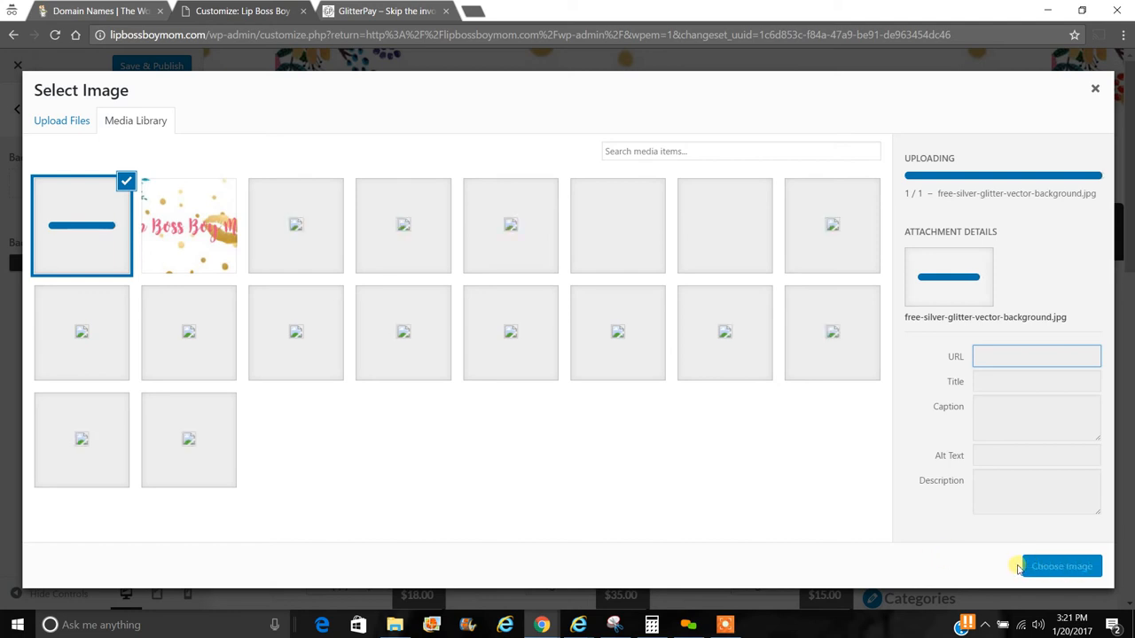
pyautogui.click(1030, 569)
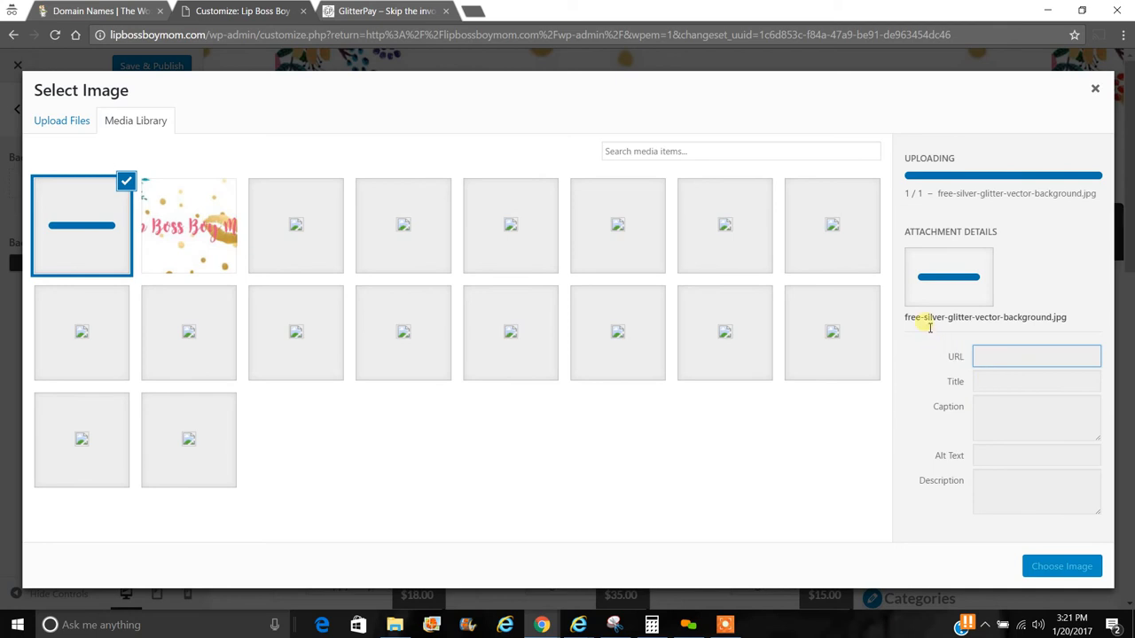
pyautogui.click(1068, 572)
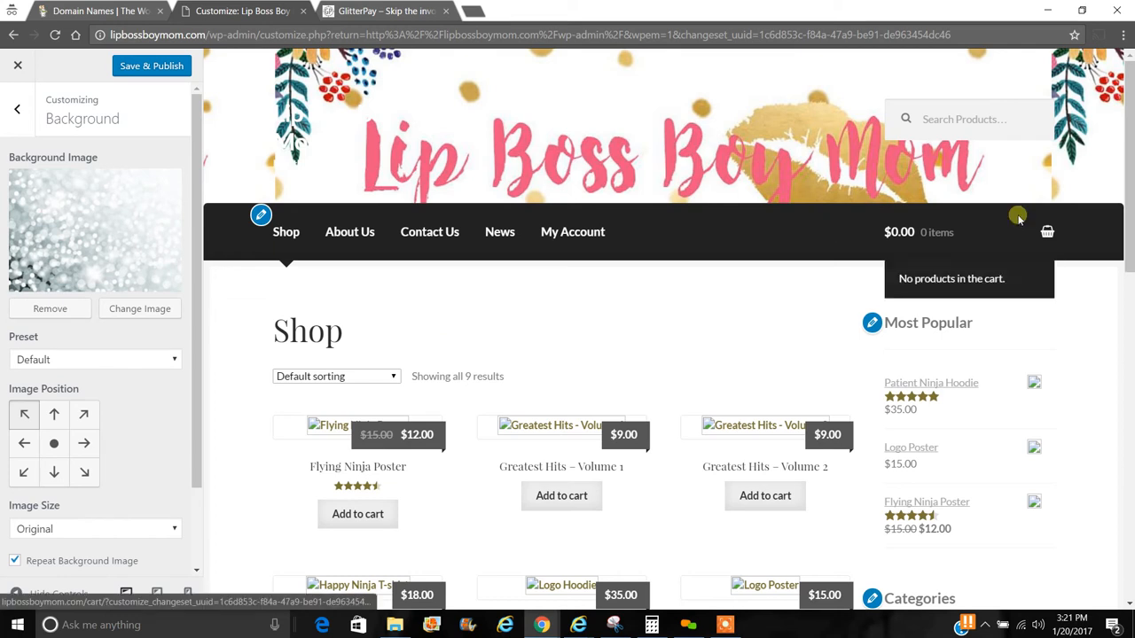
# - Centre the glitter background with Fill Screen size, then remove the background image entirely
pyautogui.scroll(-4, 1129, 178)
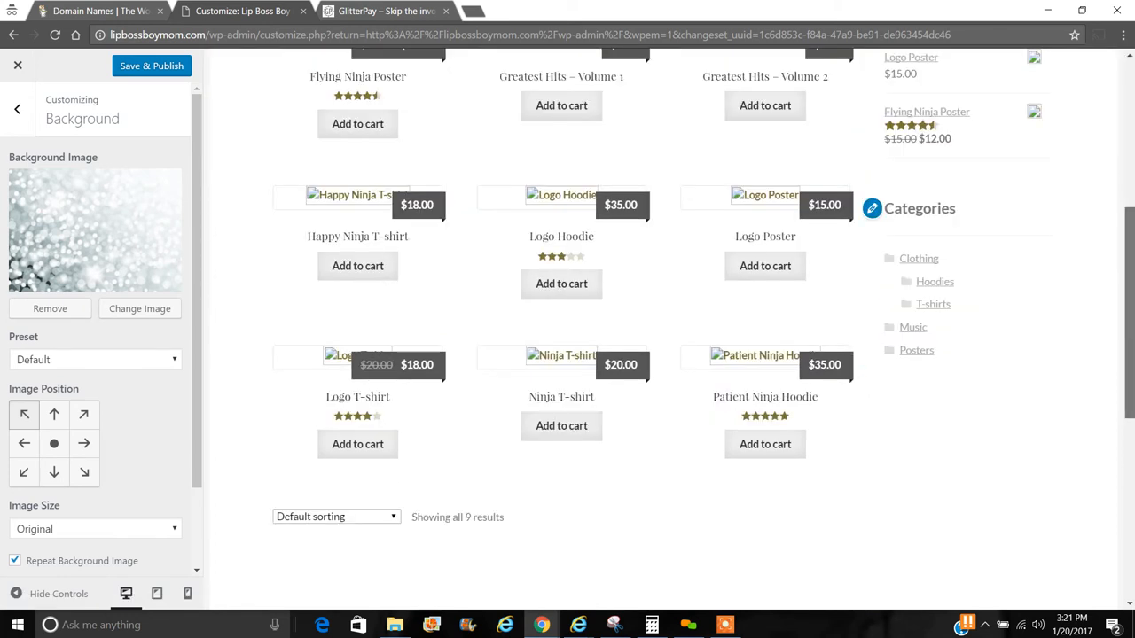
pyautogui.click(1130, 436)
pyautogui.moveTo(1130, 410); pyautogui.dragTo(1117, 55)
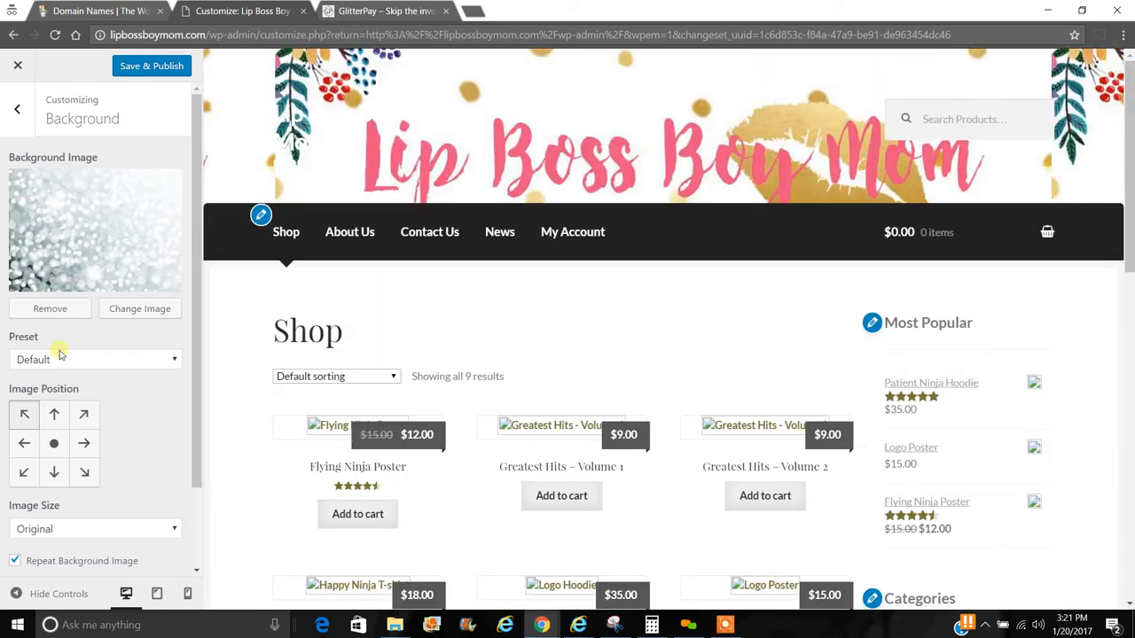
pyautogui.click(56, 444)
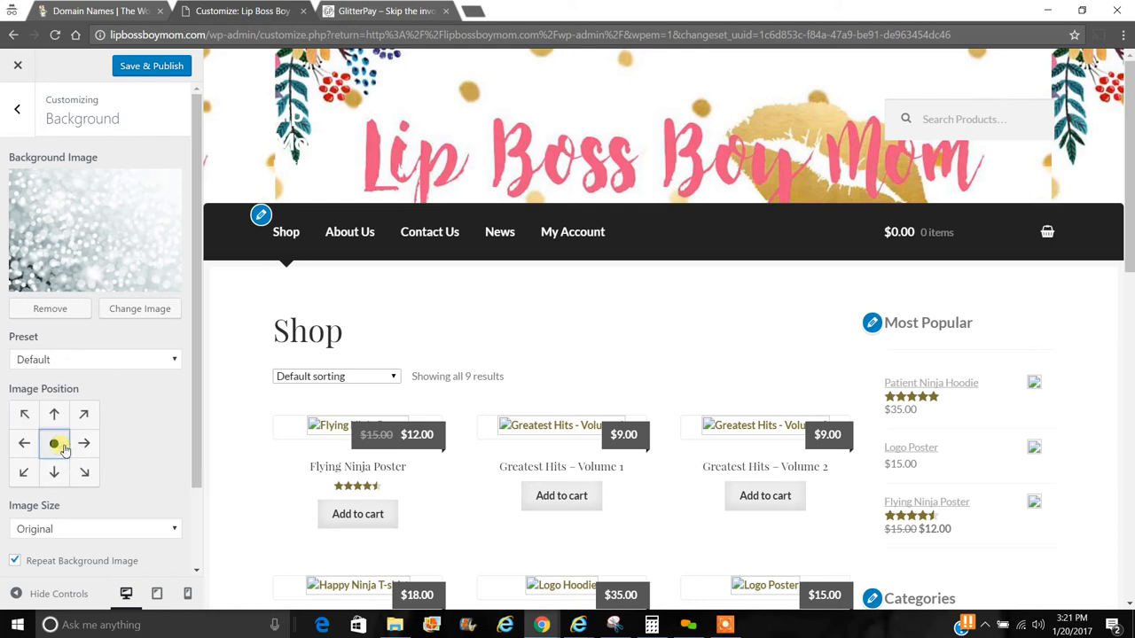
pyautogui.moveTo(193, 418); pyautogui.dragTo(208, 506)
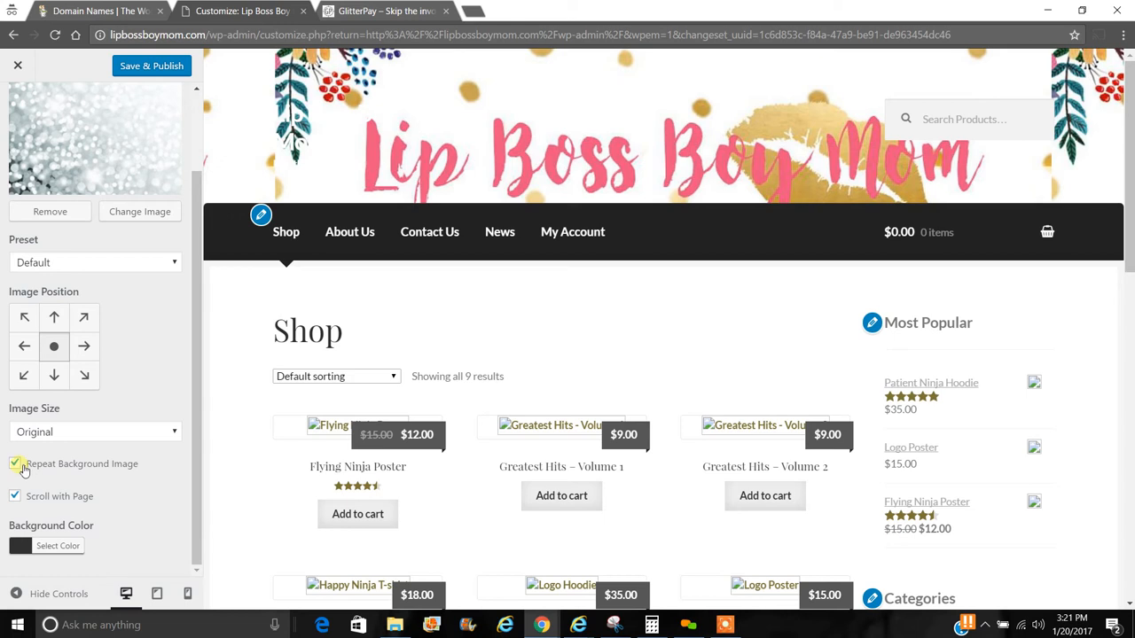
pyautogui.click(36, 433)
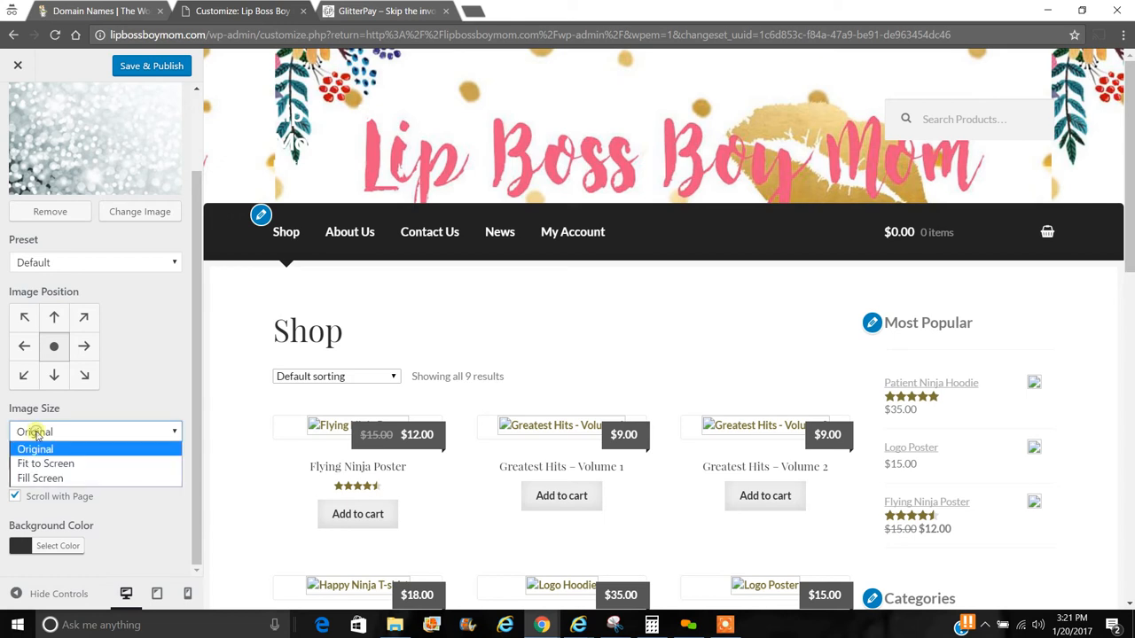
pyautogui.click(51, 477)
pyautogui.scroll(1, 190, 376)
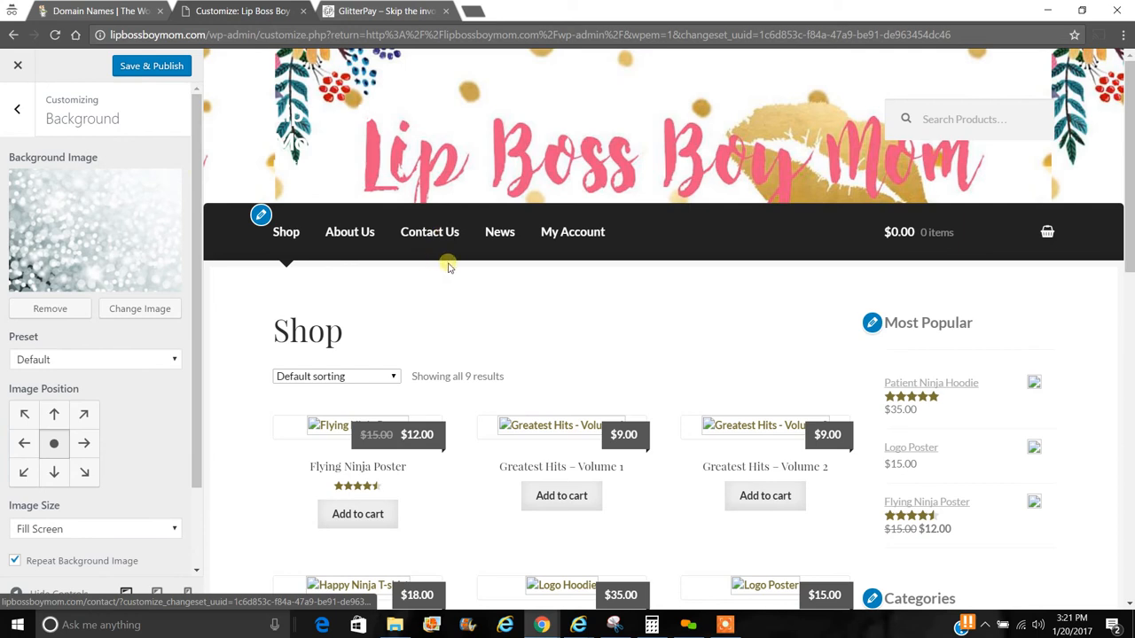
pyautogui.click(63, 308)
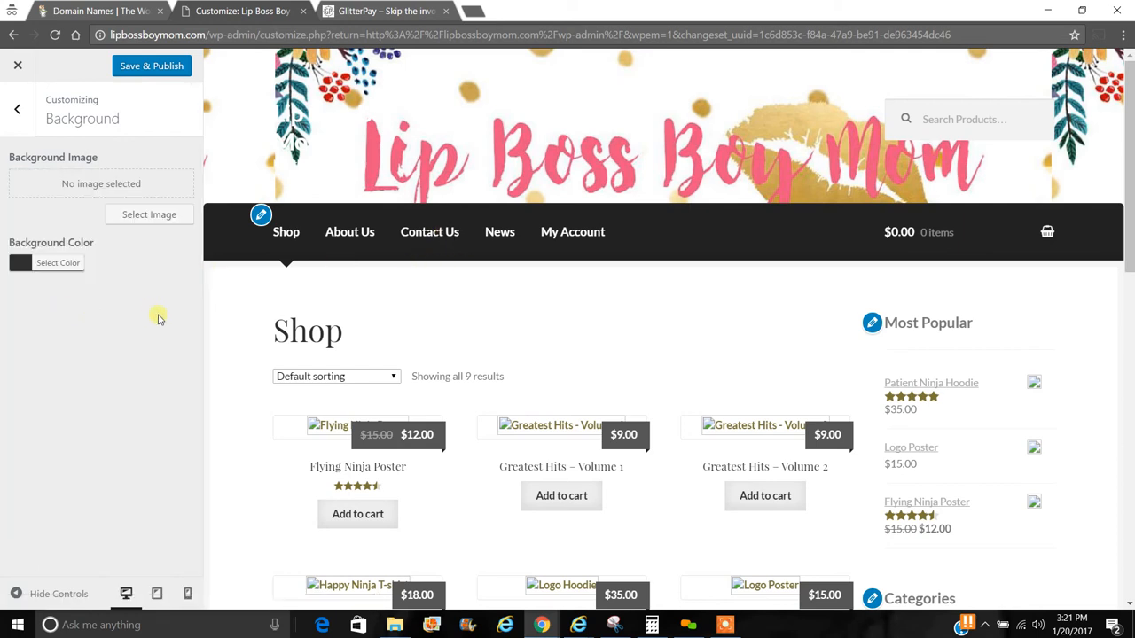
# - Review the Typography and Buttons colour settings, then return to the main Customizer list
pyautogui.click(18, 110)
pyautogui.click(106, 353)
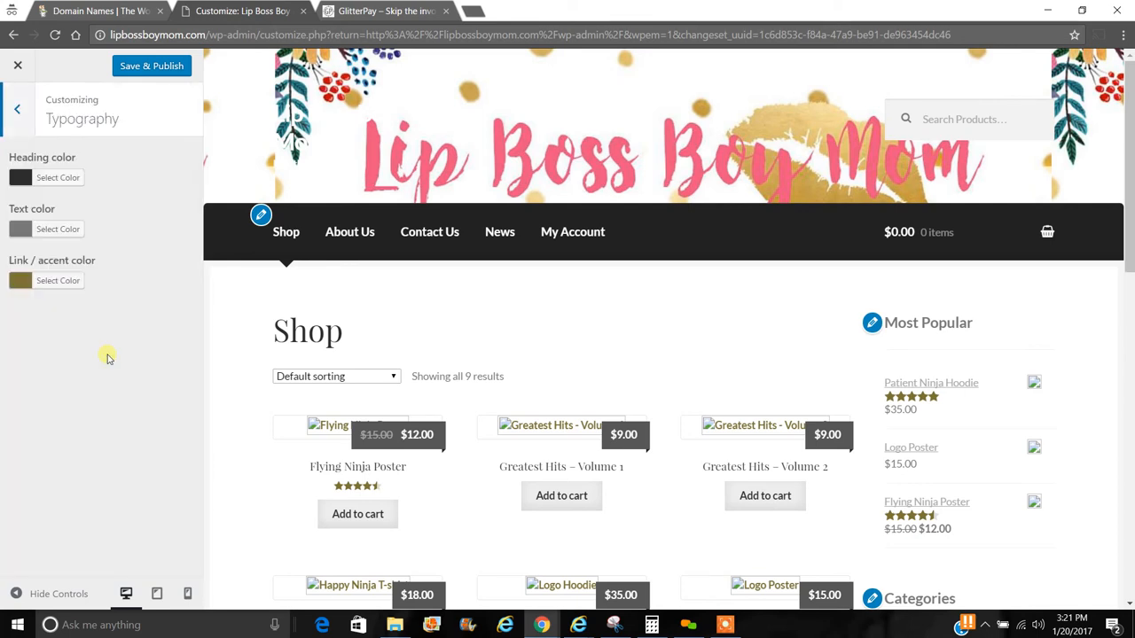
pyautogui.click(16, 110)
pyautogui.click(73, 388)
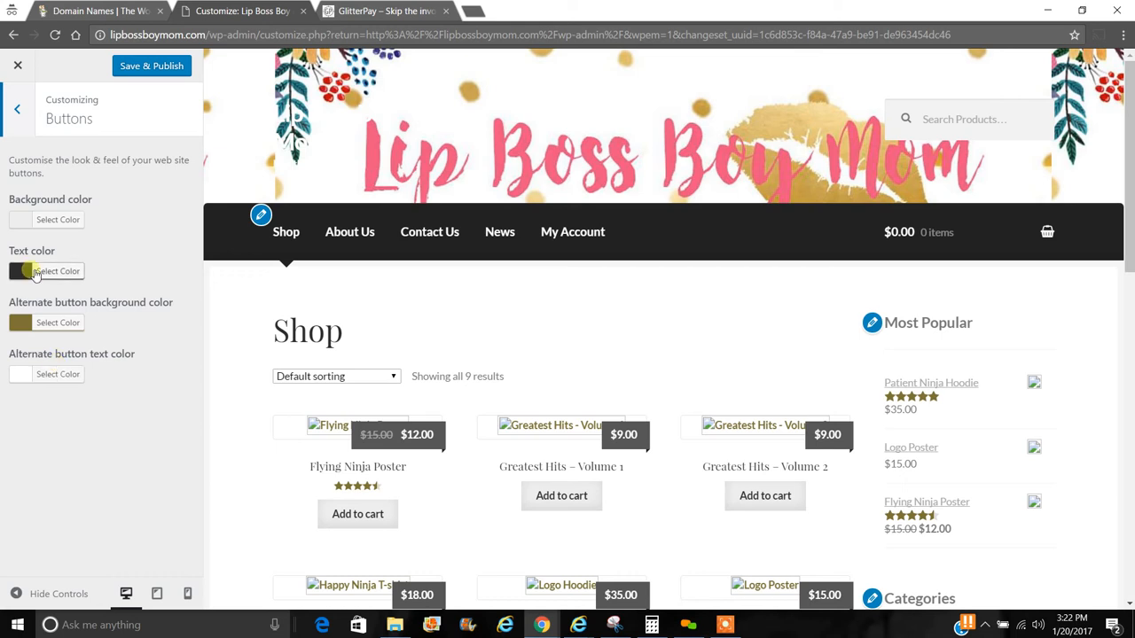
pyautogui.click(21, 108)
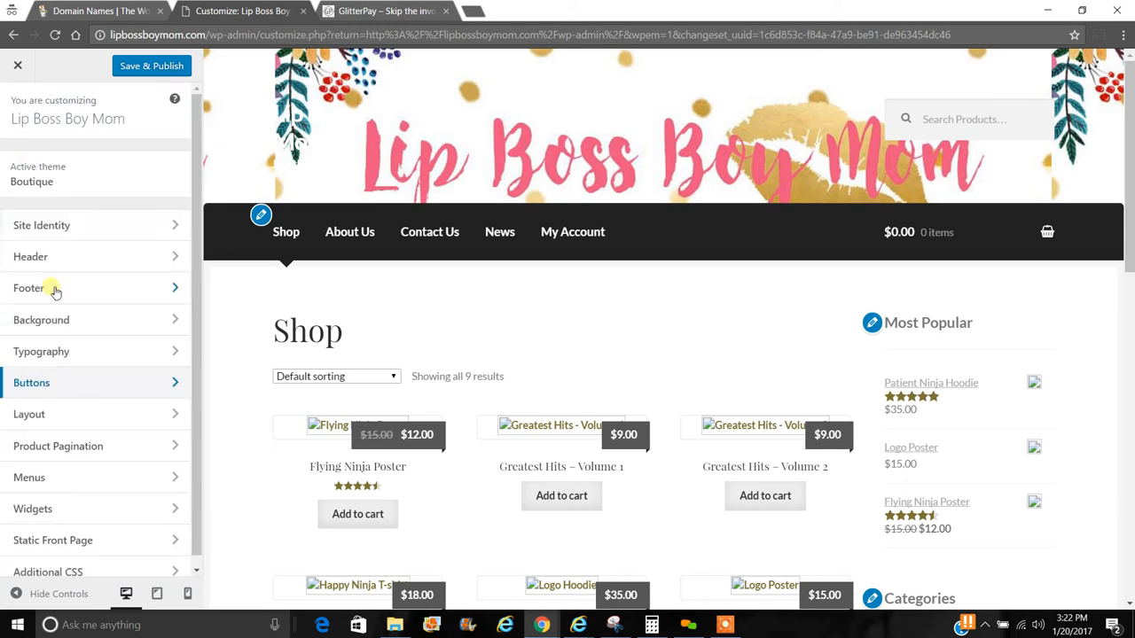
# - Choose the left-sidebar option under Layout's General Layout
pyautogui.click(89, 432)
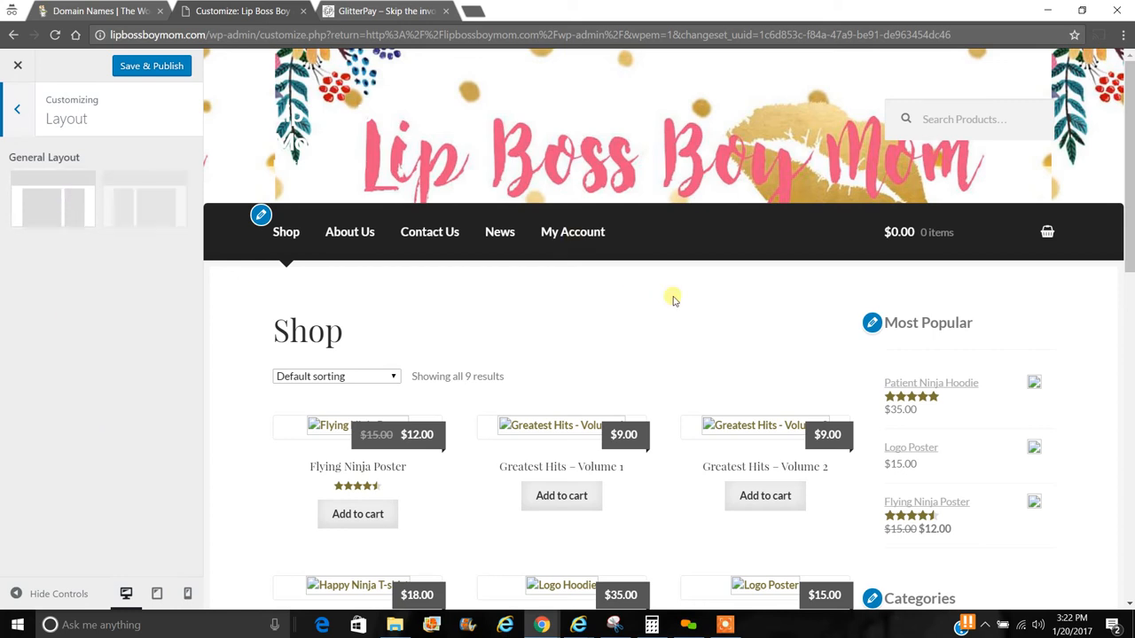
pyautogui.scroll(-3, 1132, 291)
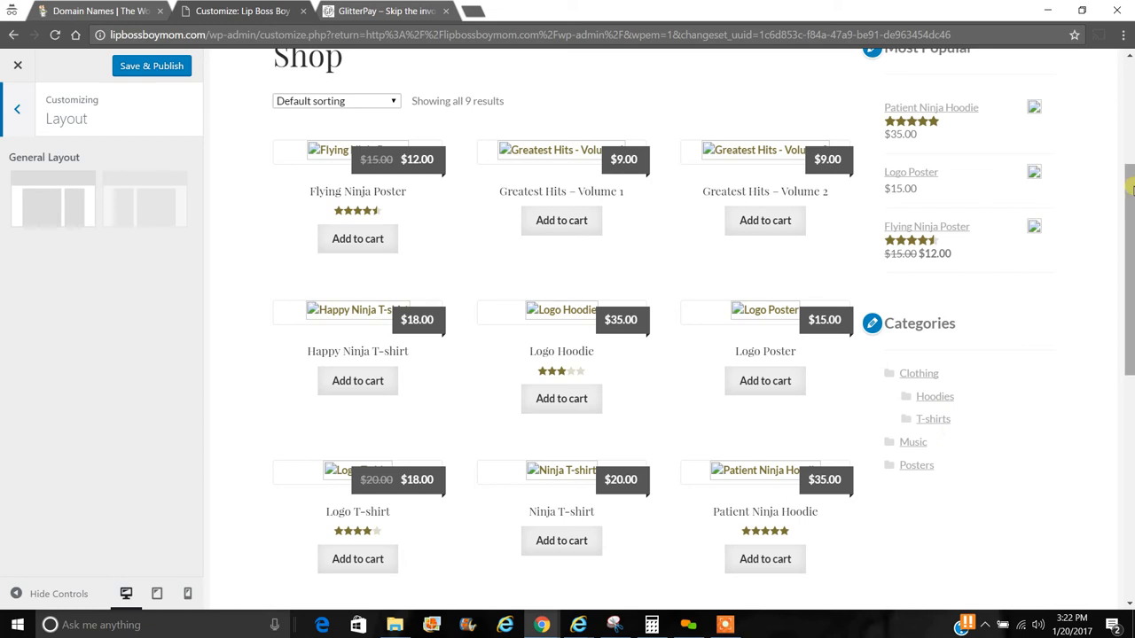
pyautogui.scroll(1, 1128, 158)
pyautogui.scroll(1, 1128, 158)
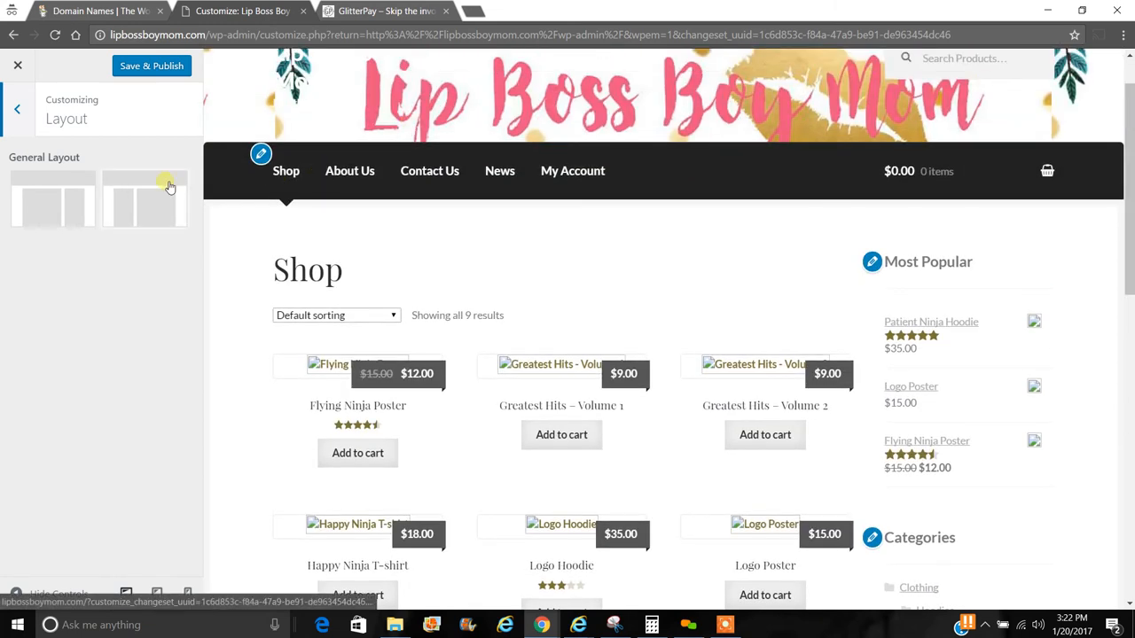
pyautogui.click(146, 213)
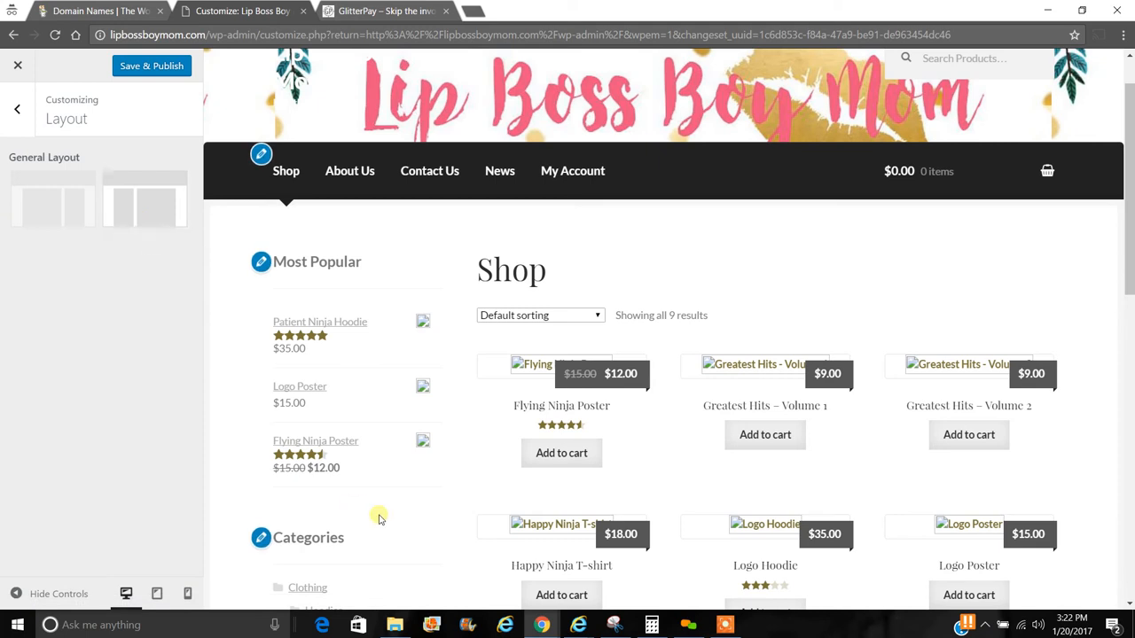
# - Save & Publish all the Customizer changes
pyautogui.click(19, 109)
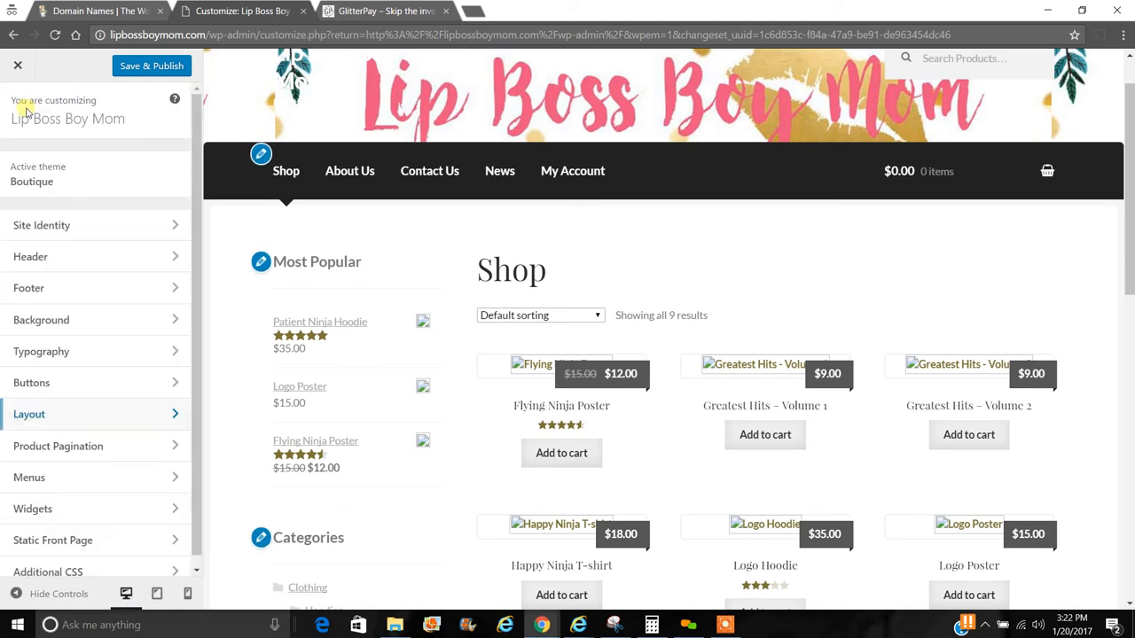
pyautogui.click(152, 69)
pyautogui.moveTo(197, 105); pyautogui.dragTo(197, 172)
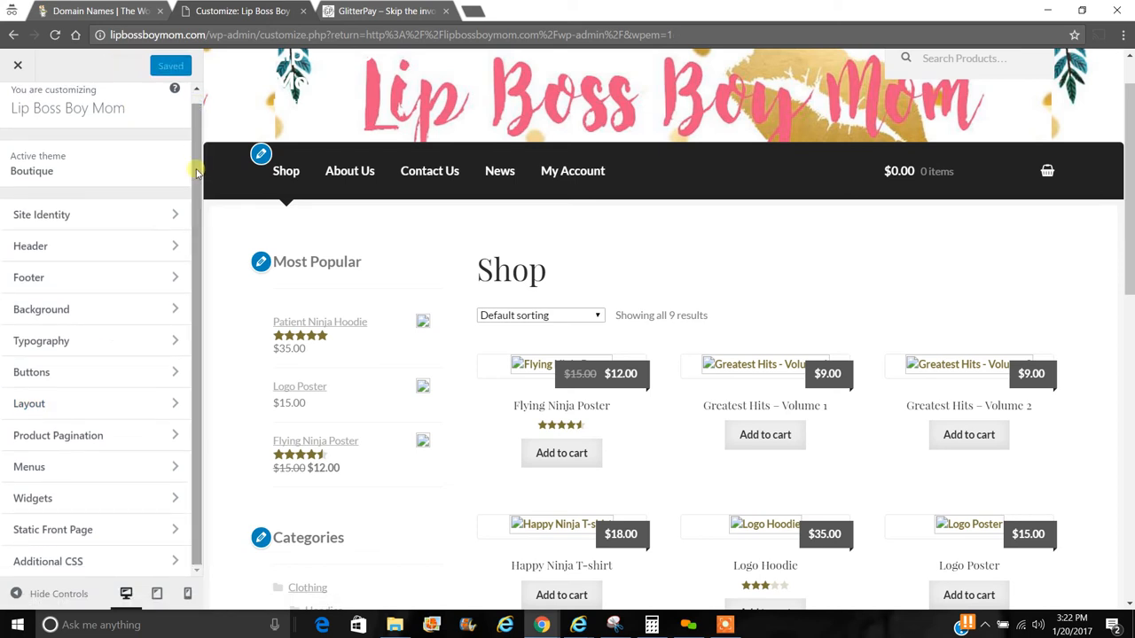
# - Look over the Product Pagination settings, then open the Menus panel
pyautogui.click(82, 437)
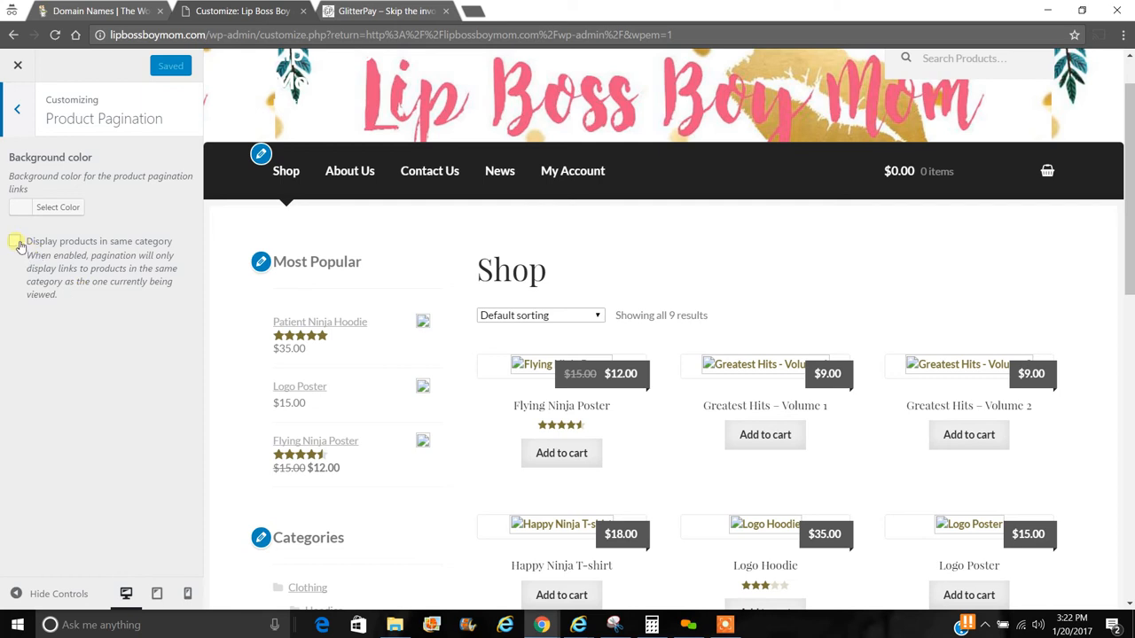
pyautogui.click(17, 107)
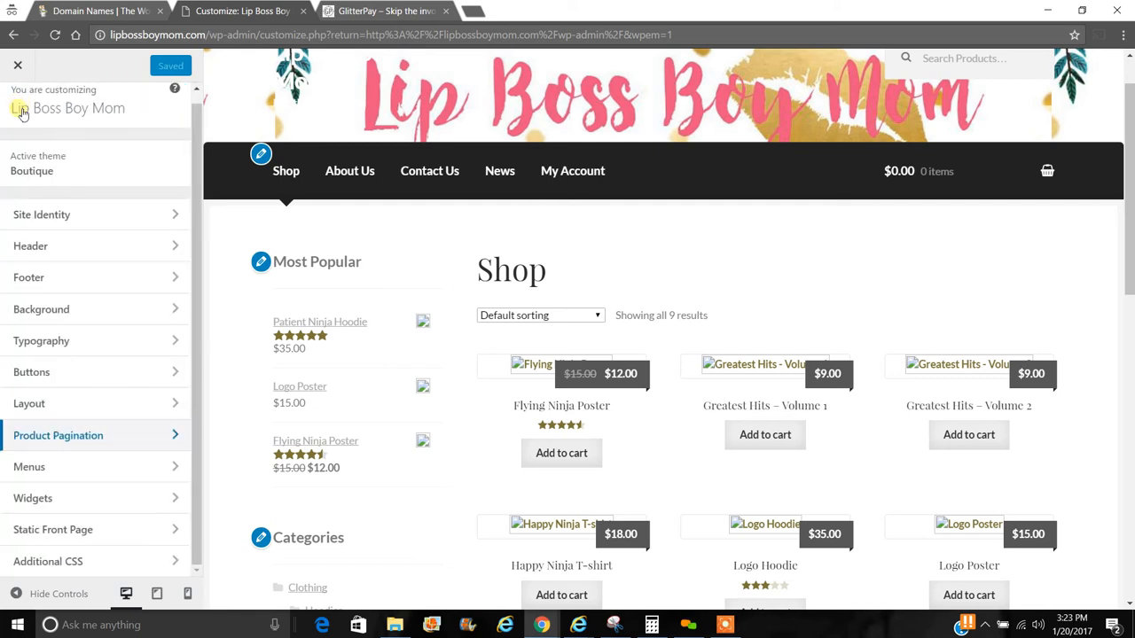
pyautogui.click(132, 468)
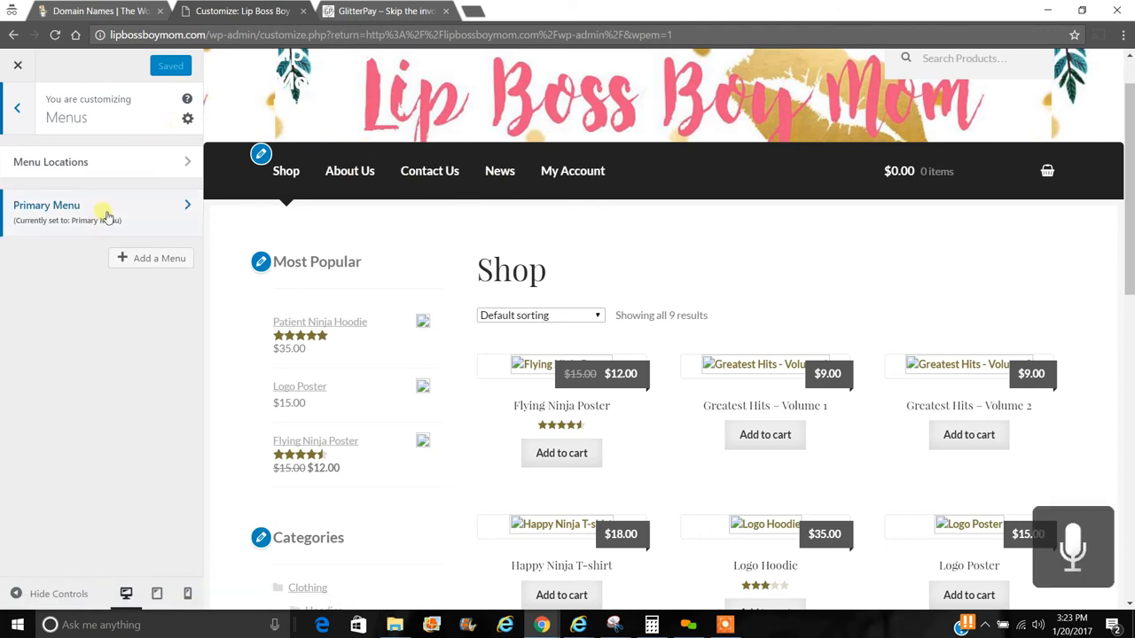
# - Open the Primary Menu and inspect the News item's details before collapsing it
pyautogui.click(191, 210)
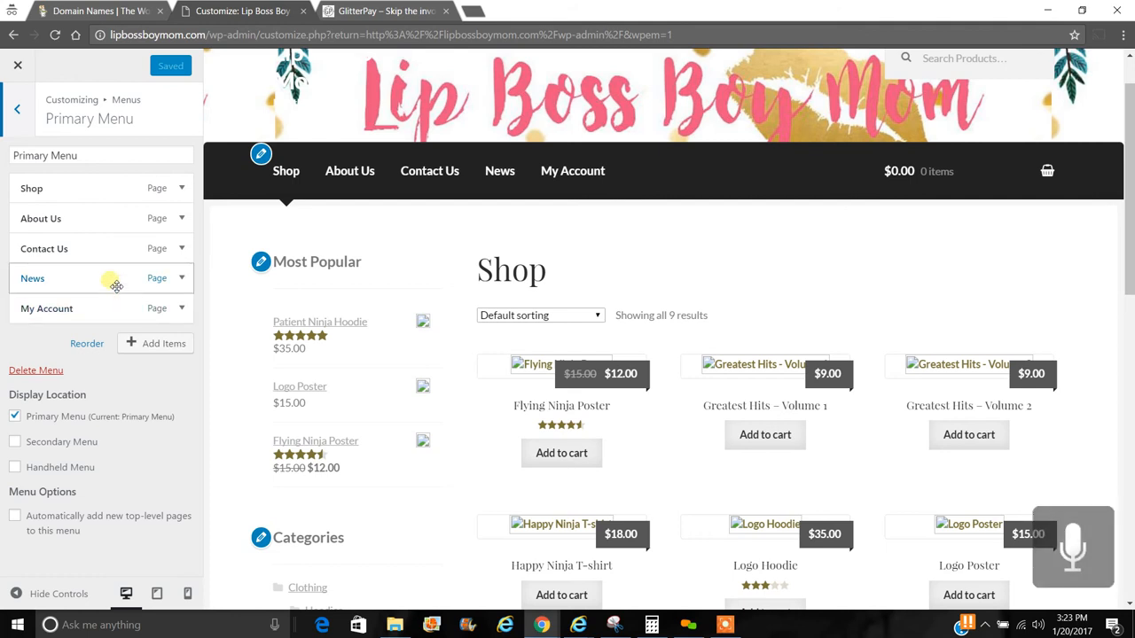
pyautogui.click(181, 278)
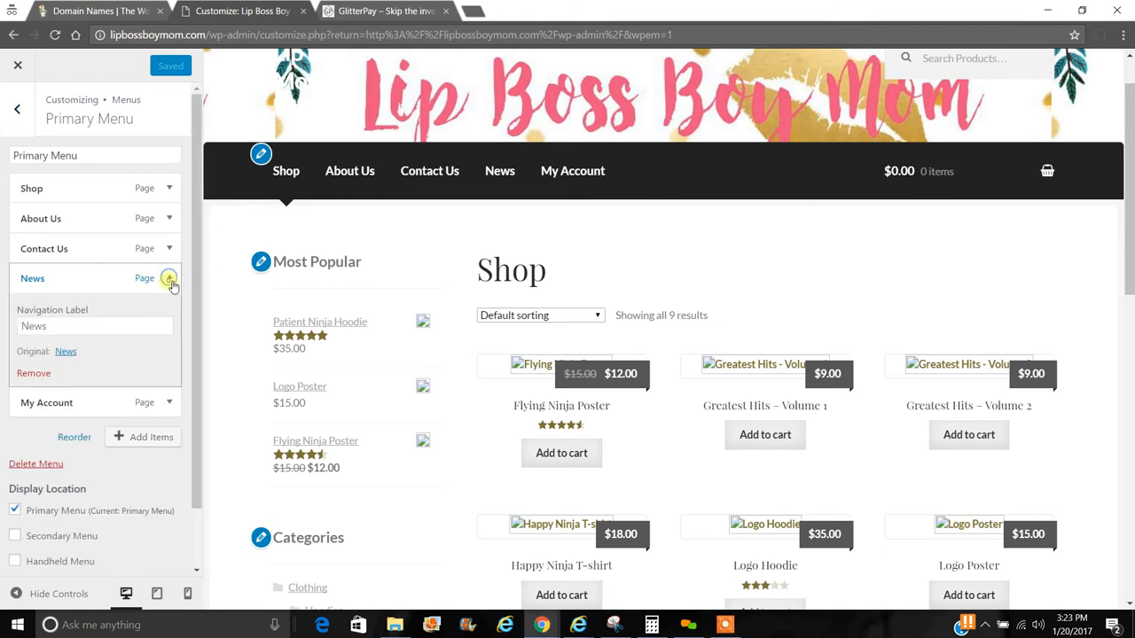
pyautogui.click(170, 280)
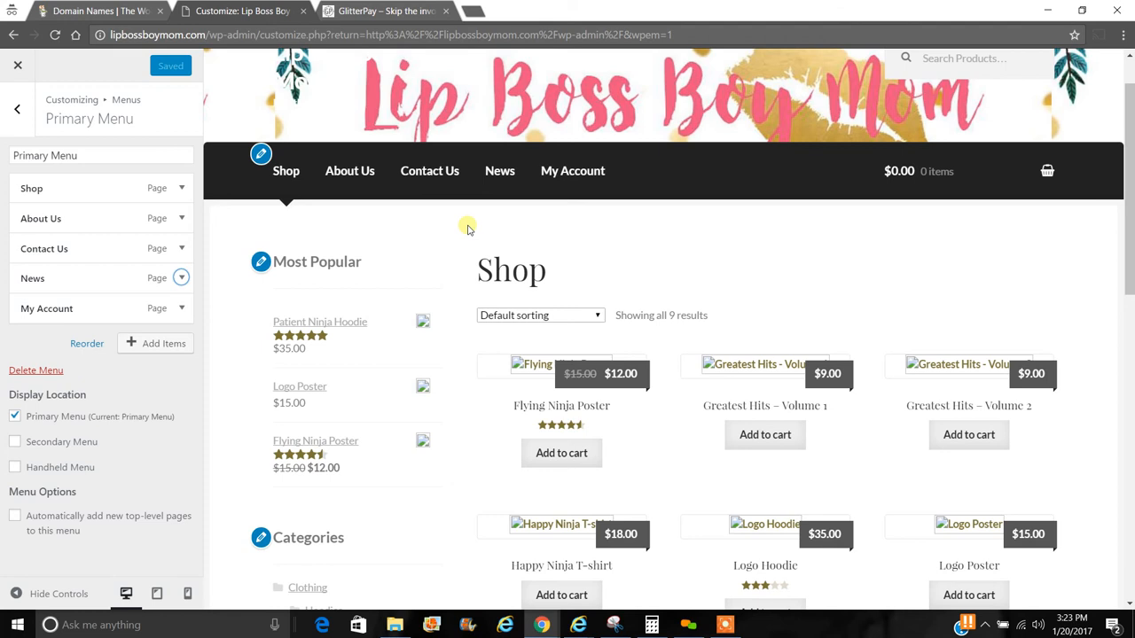
# - Add a 'Facebook' custom link to facebook.com/lipbossboymom in the Primary Menu and publish it
pyautogui.click(149, 348)
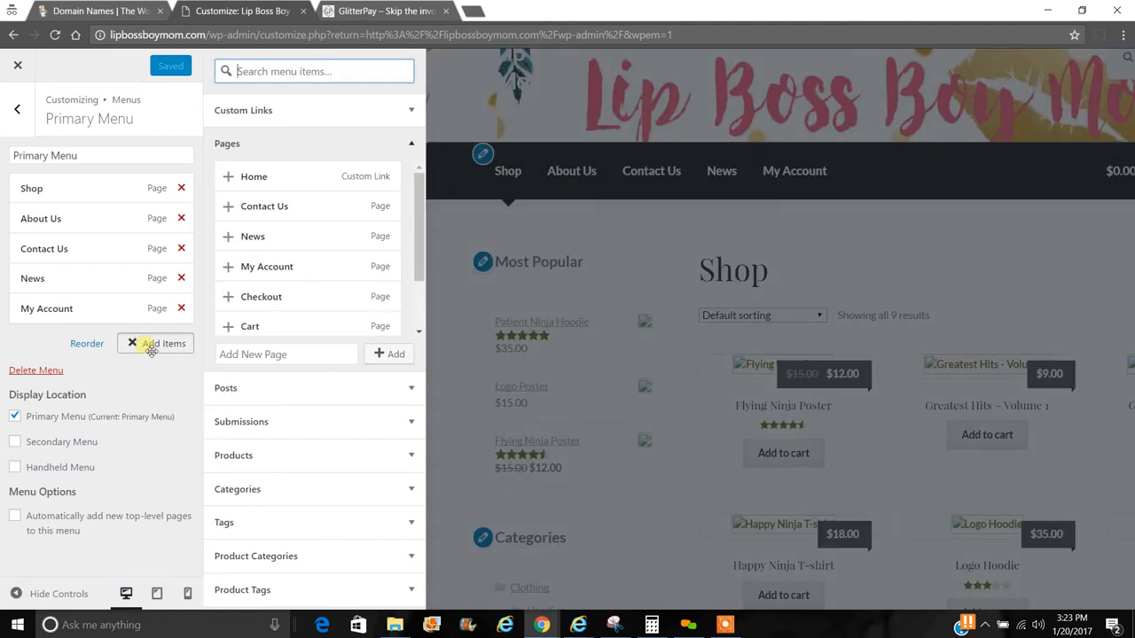
pyautogui.click(403, 111)
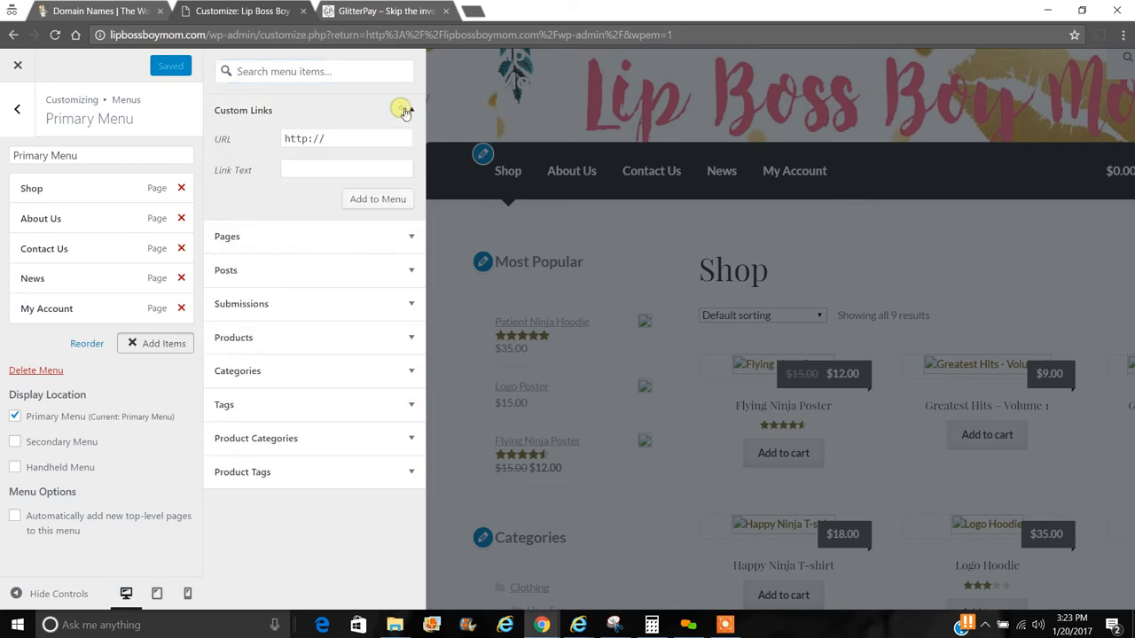
pyautogui.click(352, 138)
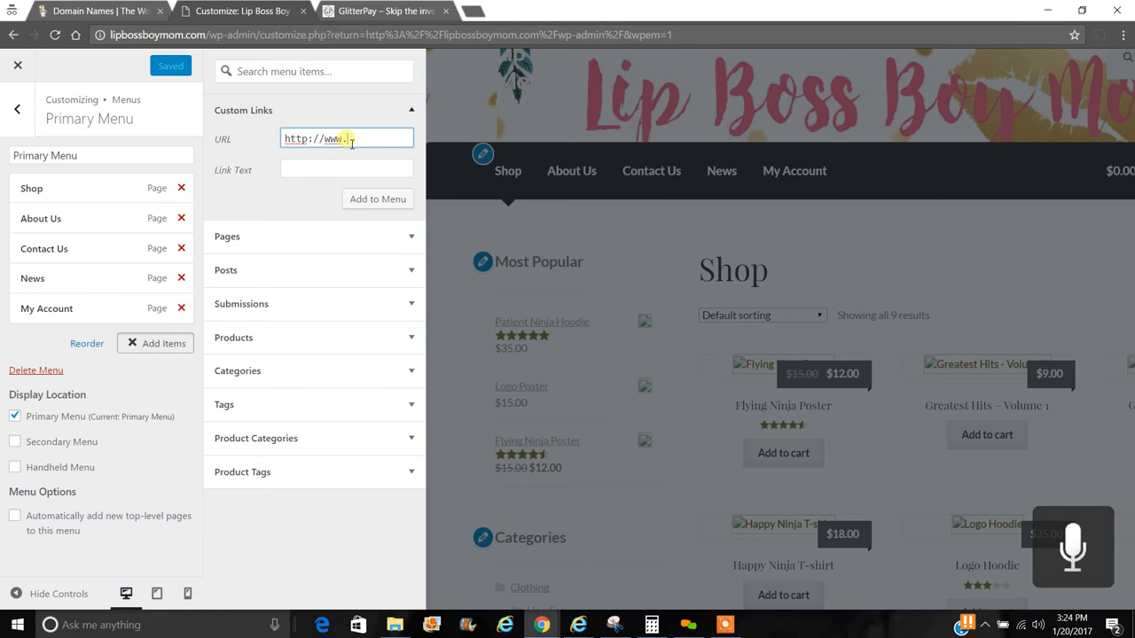
pyautogui.write('facebook.c')
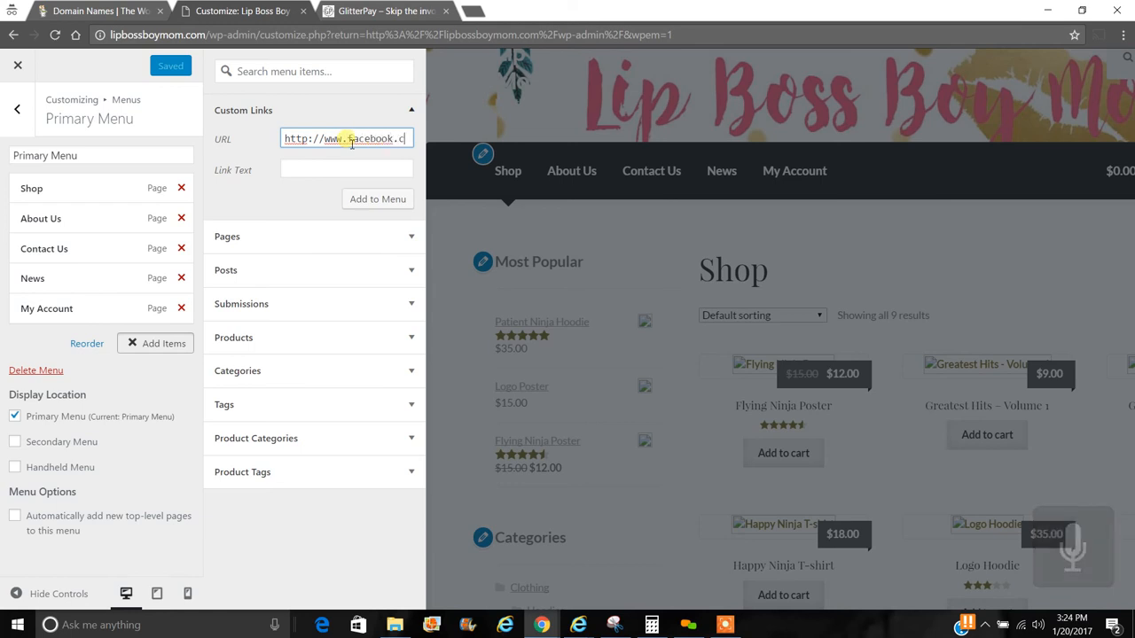
pyautogui.write('om/')
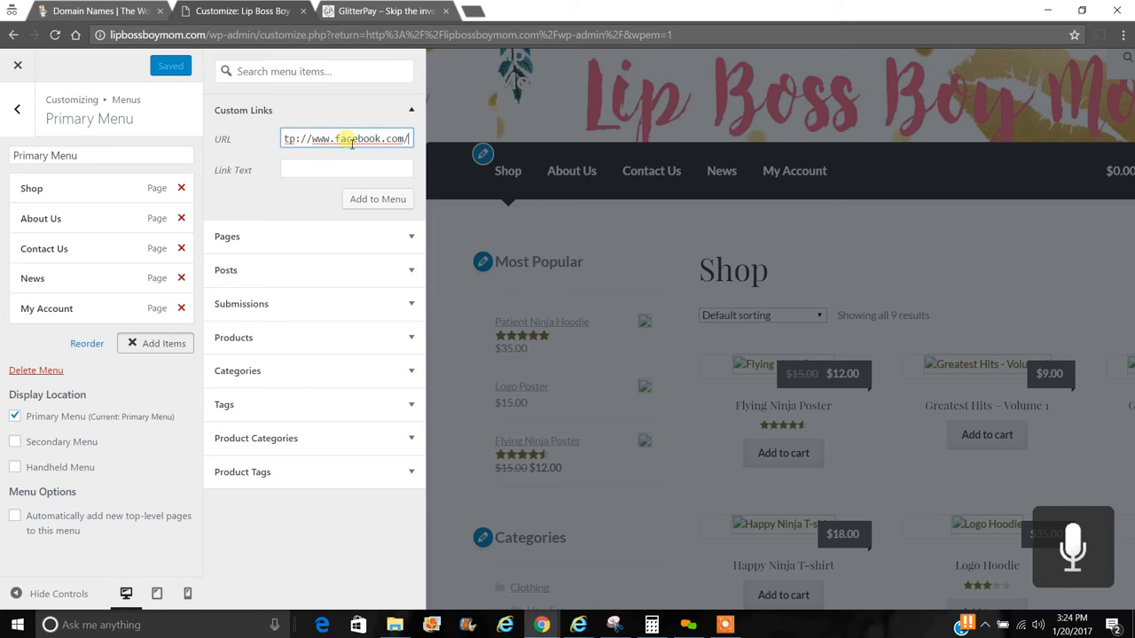
pyautogui.write('lipbossboymom')
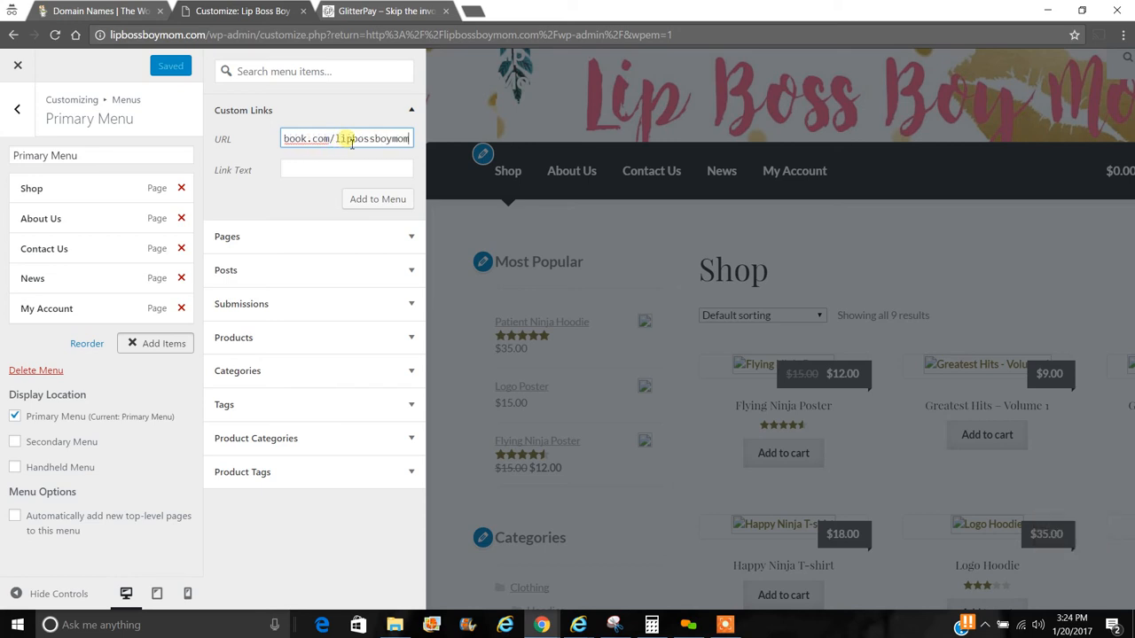
pyautogui.press('Tab')
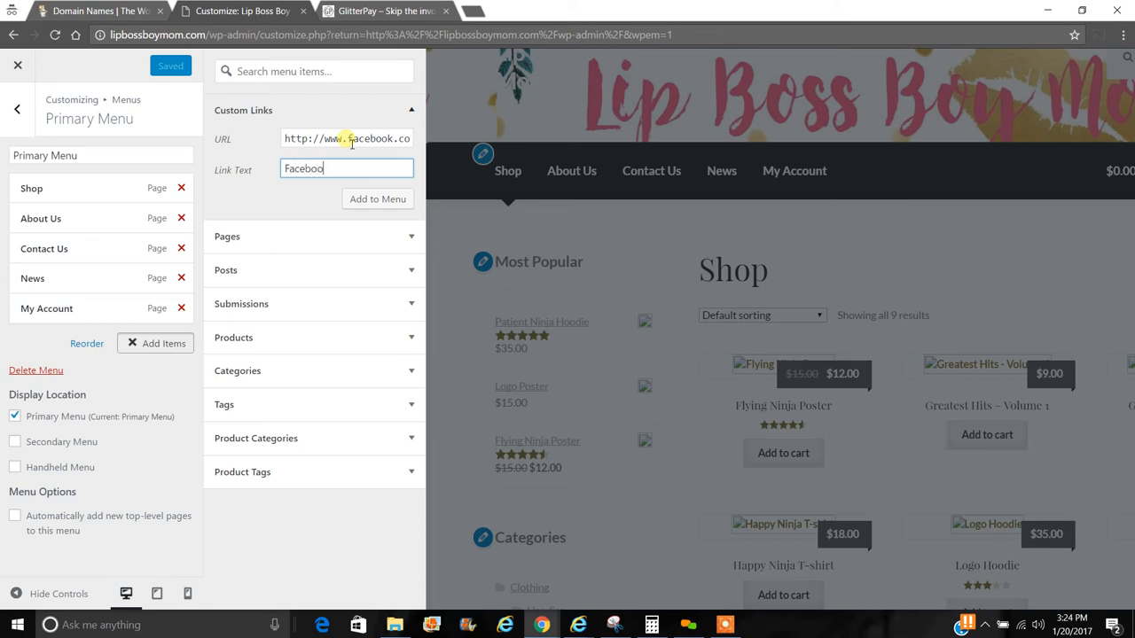
pyautogui.click(373, 199)
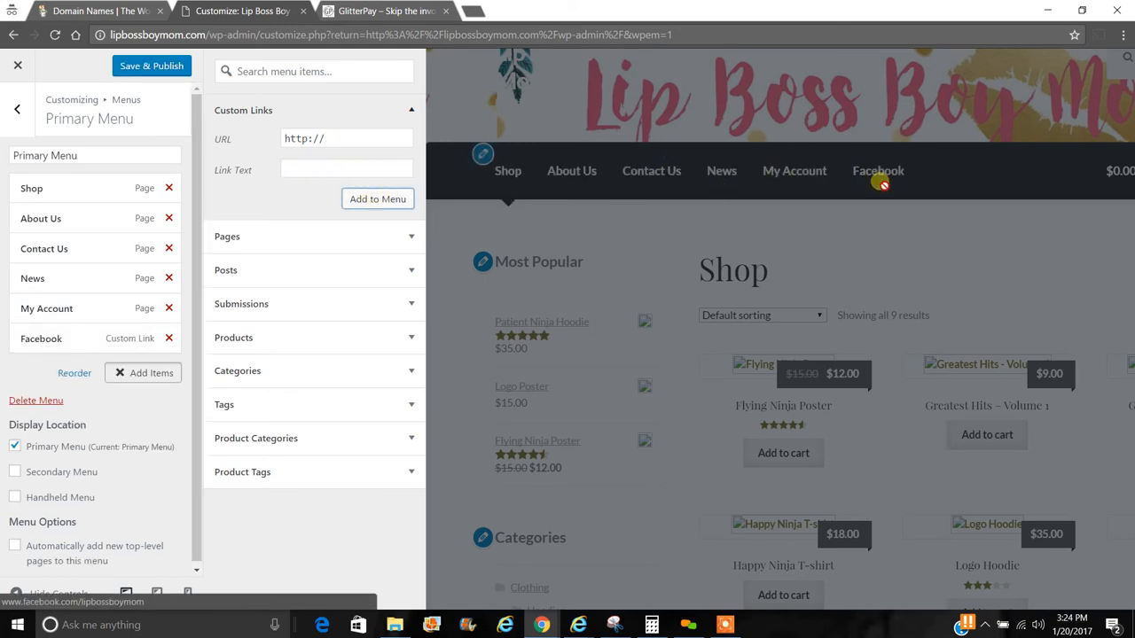
pyautogui.click(128, 68)
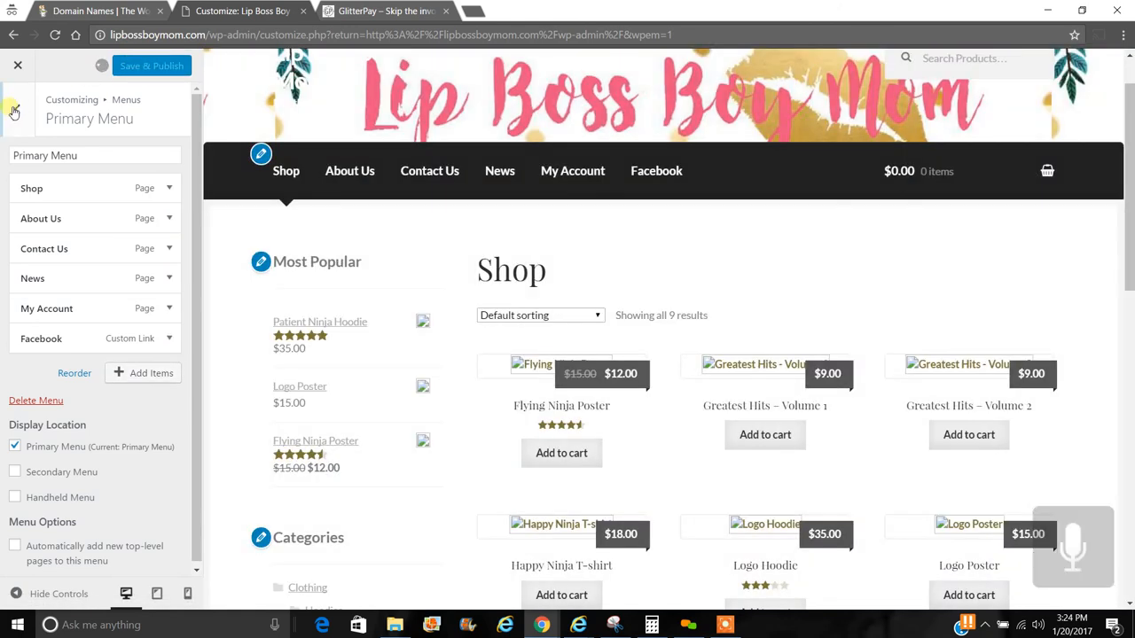
pyautogui.click(15, 110)
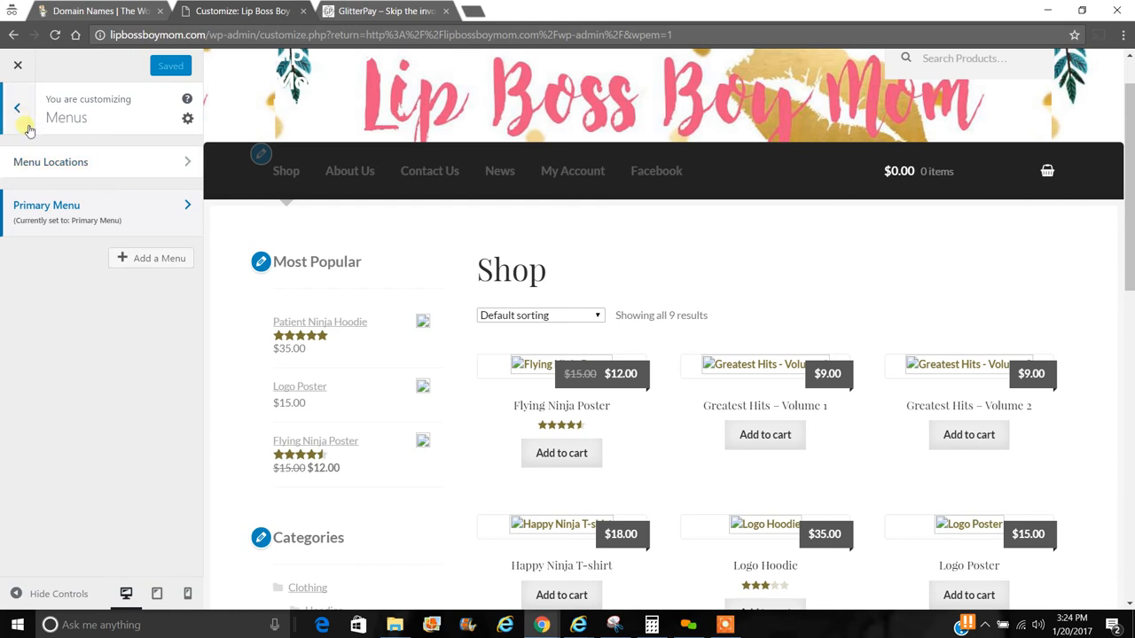
# - In Widgets, open Footer 1 and expand its 'Menu' Custom Menu widget using the Primary Menu
pyautogui.click(17, 109)
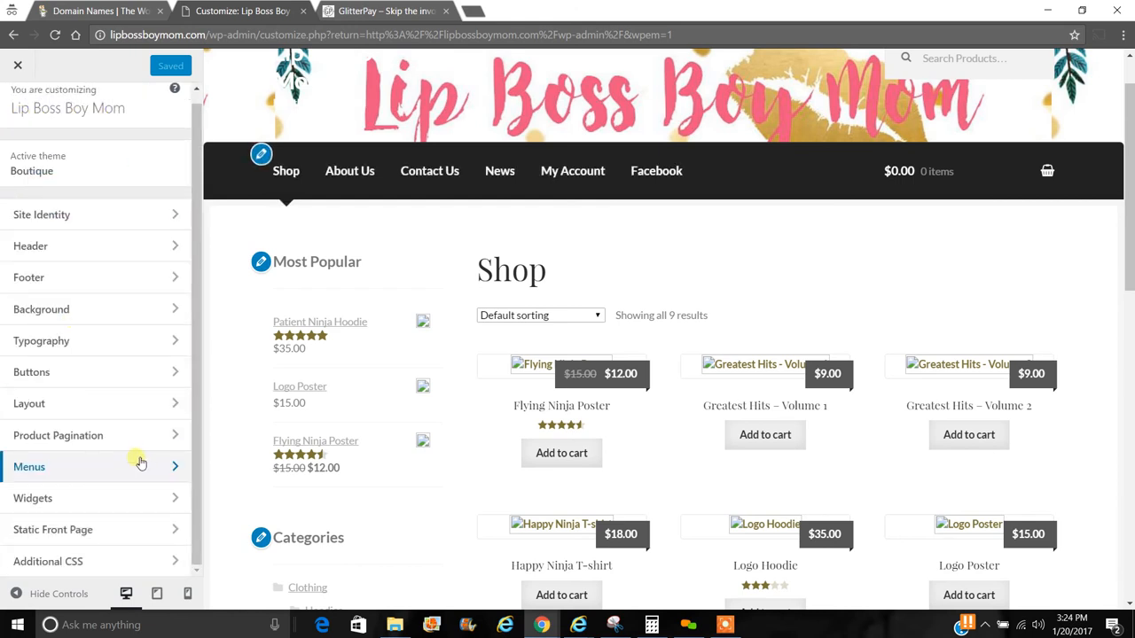
pyautogui.click(142, 507)
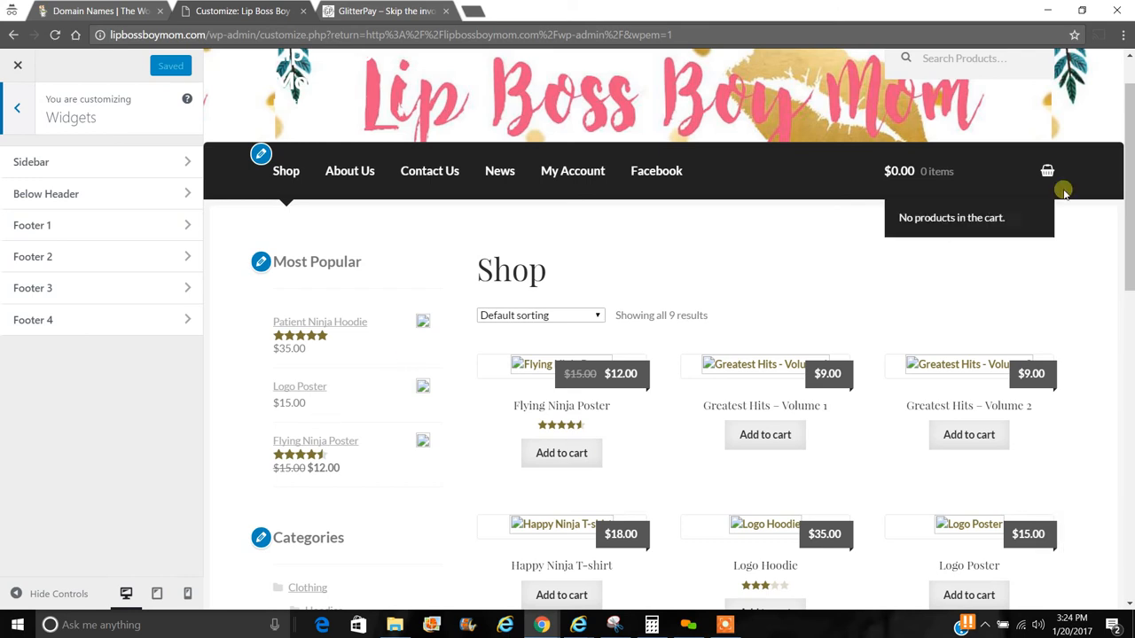
pyautogui.scroll(-3, 1126, 221)
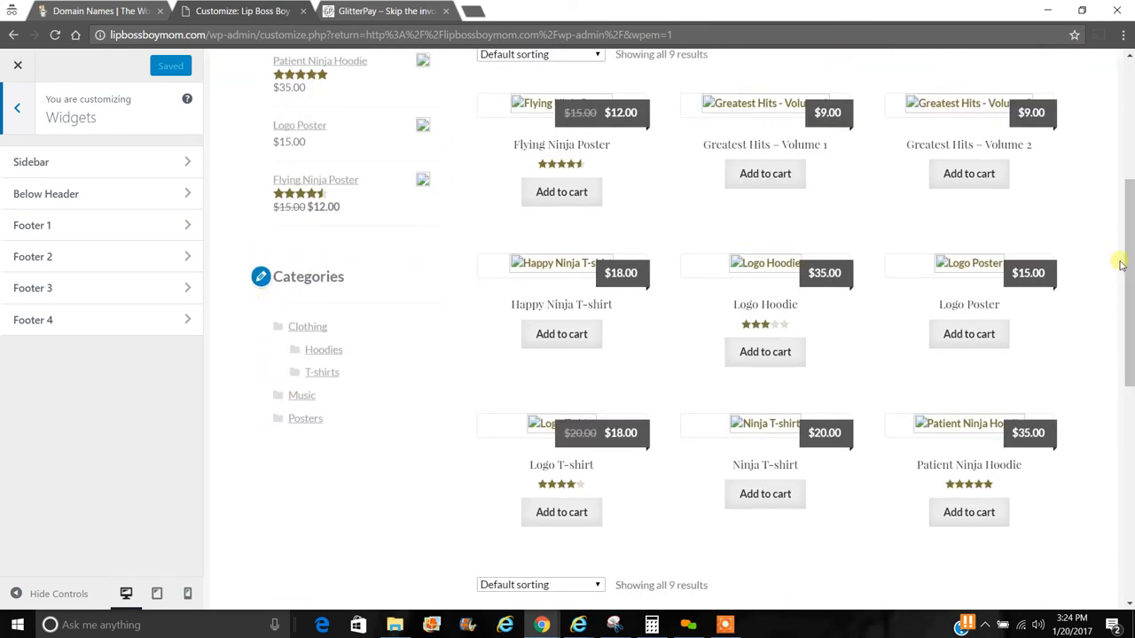
pyautogui.scroll(-3, 1127, 253)
pyautogui.scroll(-4, 1119, 446)
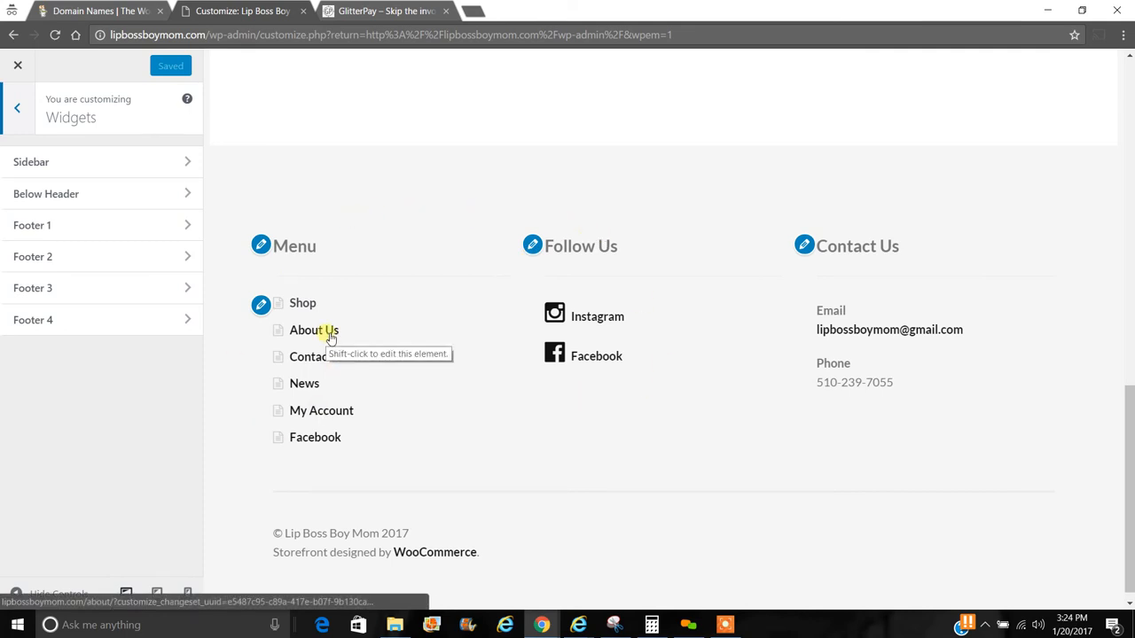
pyautogui.click(166, 228)
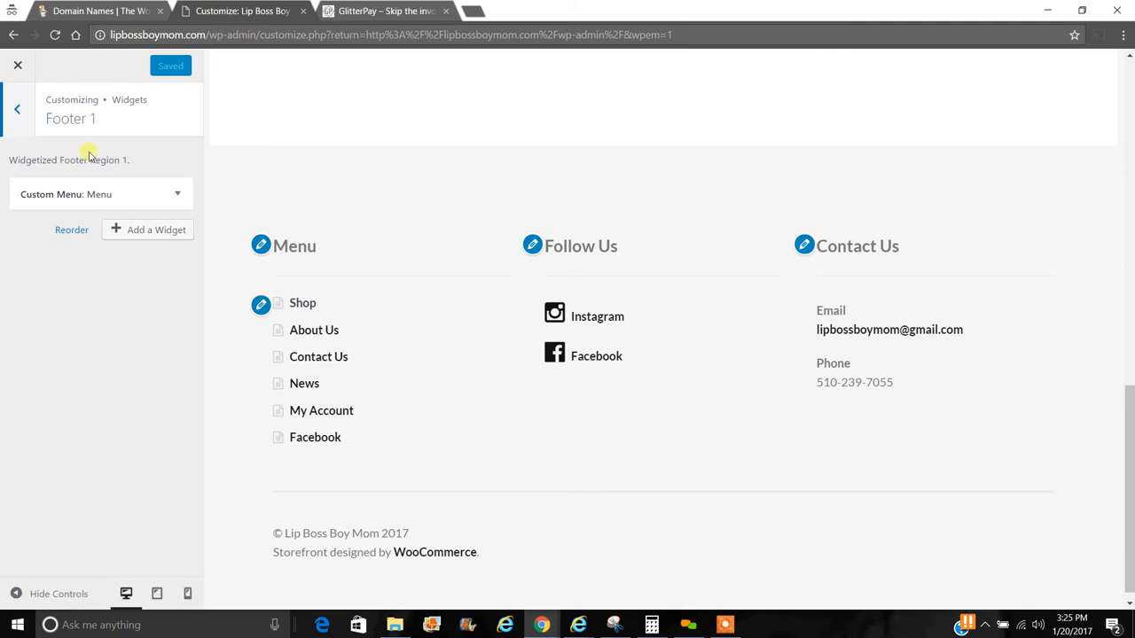
pyautogui.click(20, 117)
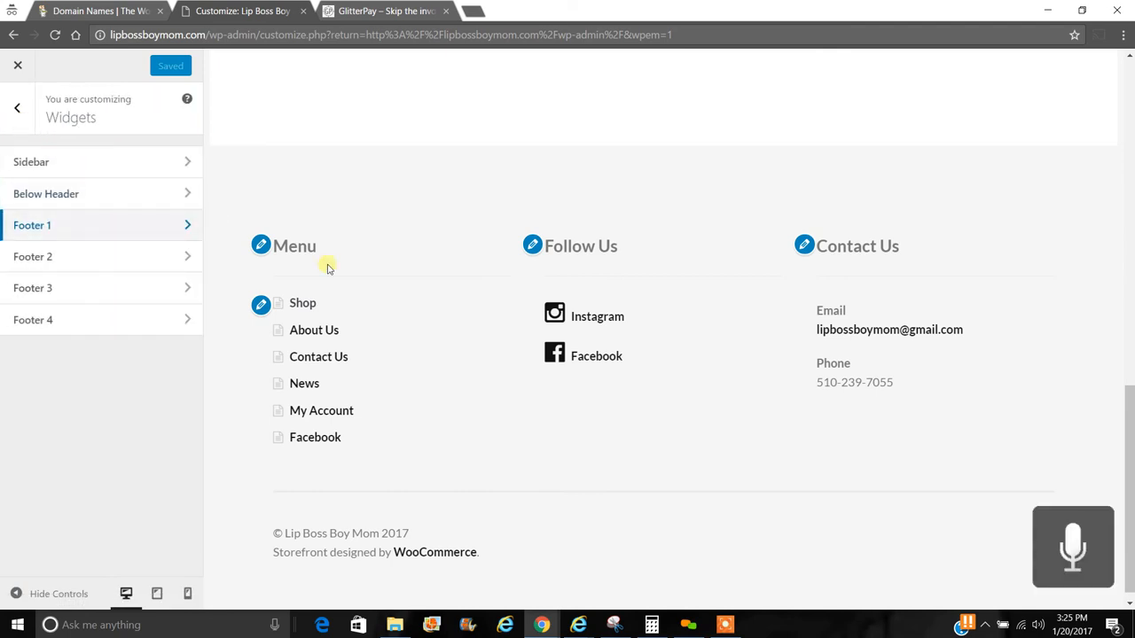
pyautogui.click(194, 227)
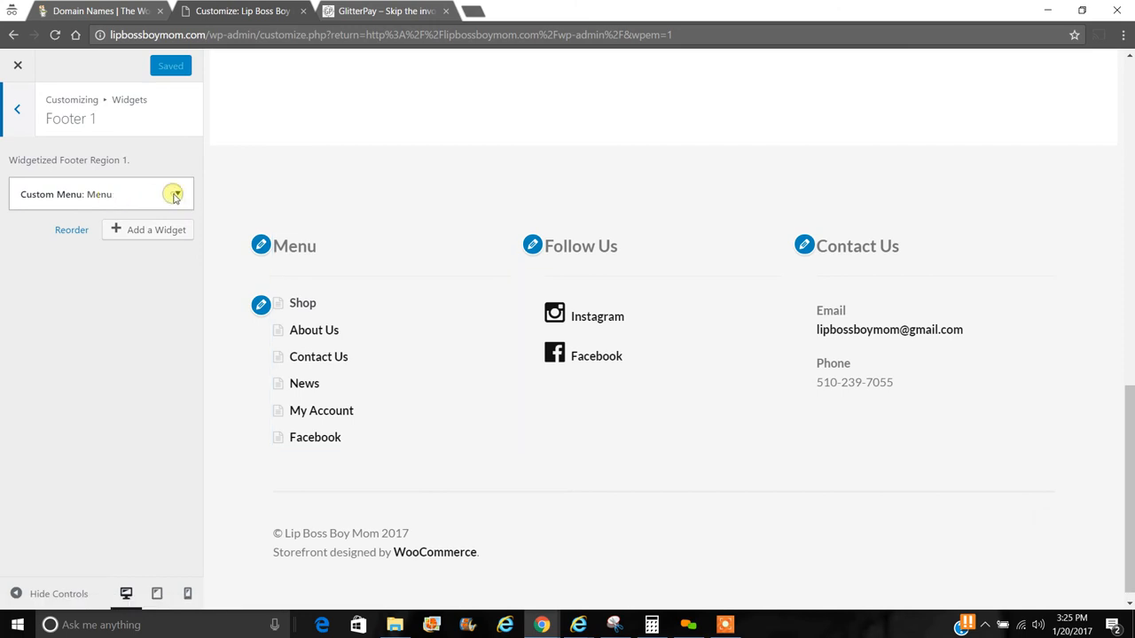
pyautogui.click(176, 196)
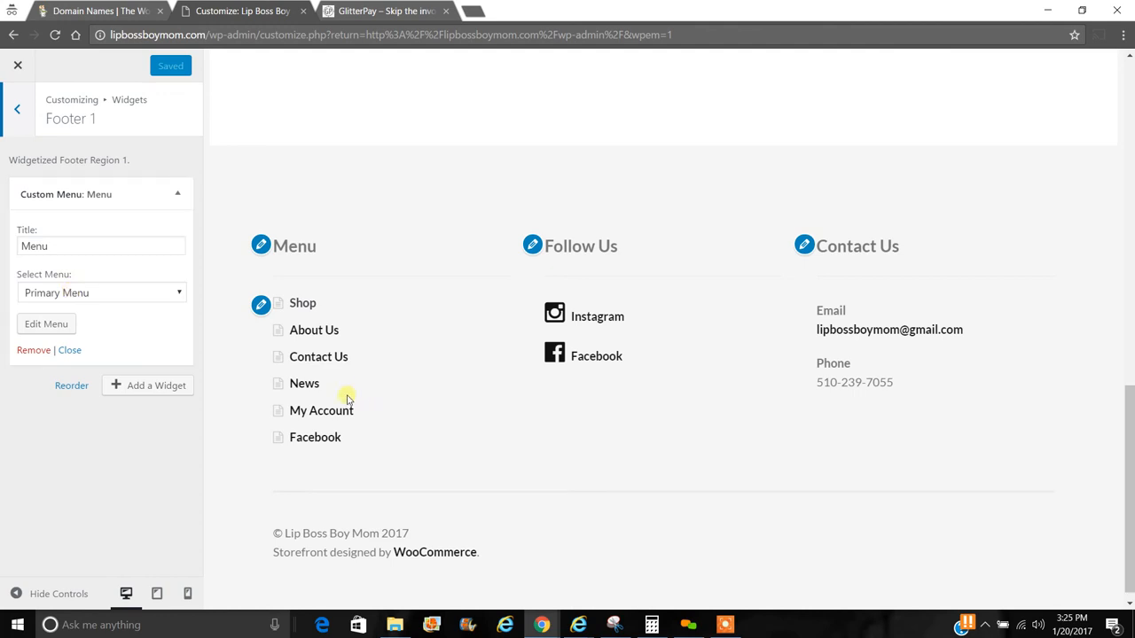
# - Check the Footer 2, Footer 3 and Footer 4 widget areas, then return to the main list
pyautogui.click(21, 107)
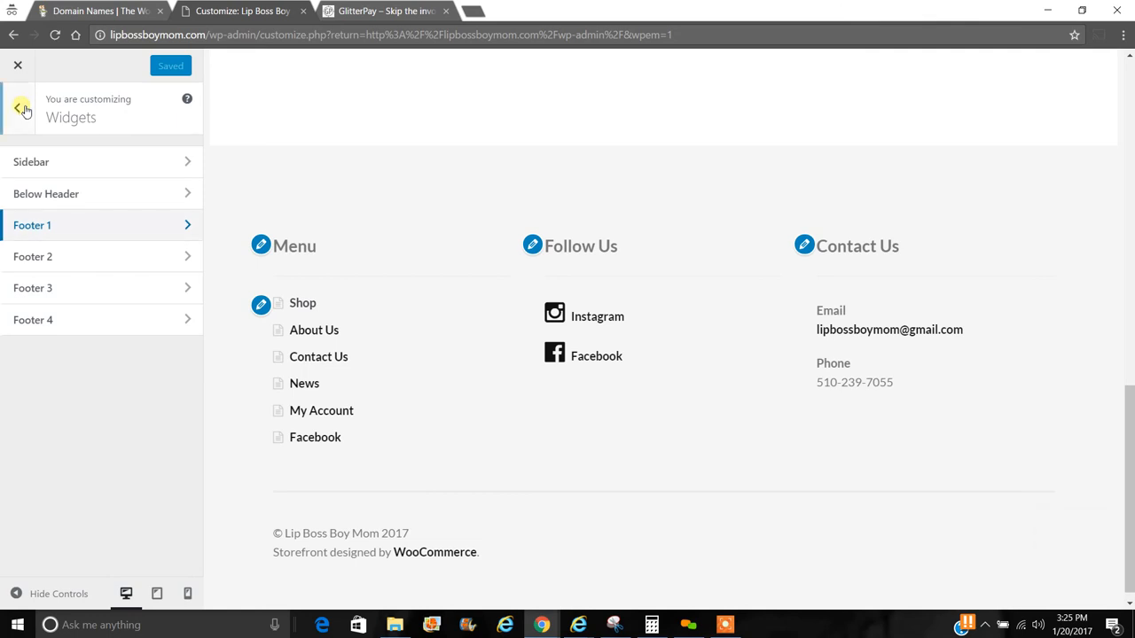
pyautogui.click(111, 257)
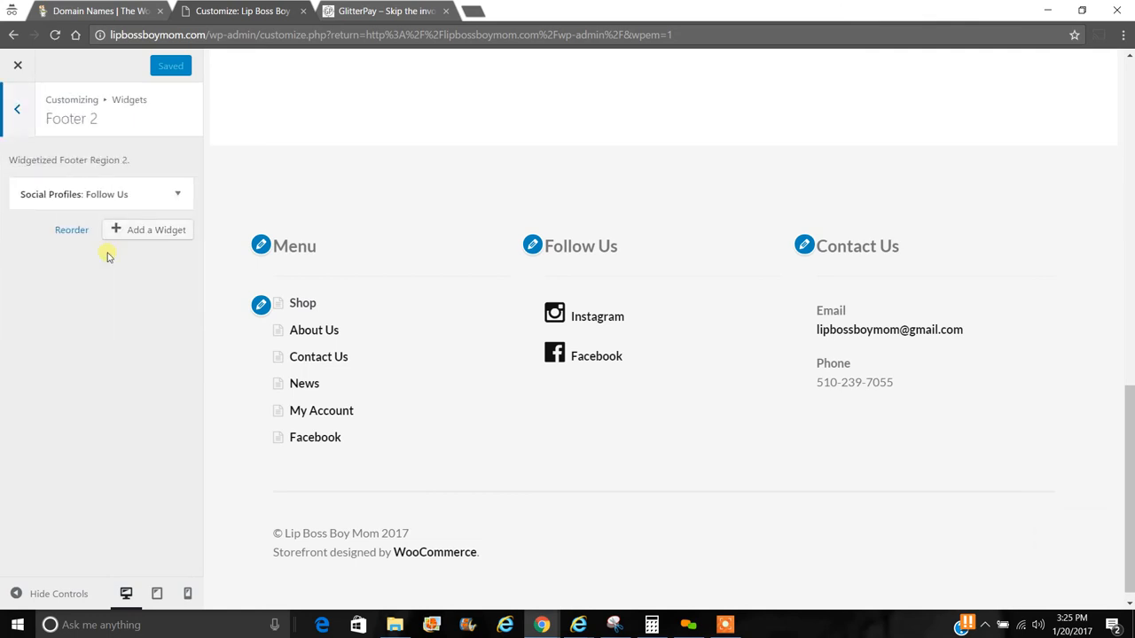
pyautogui.click(16, 108)
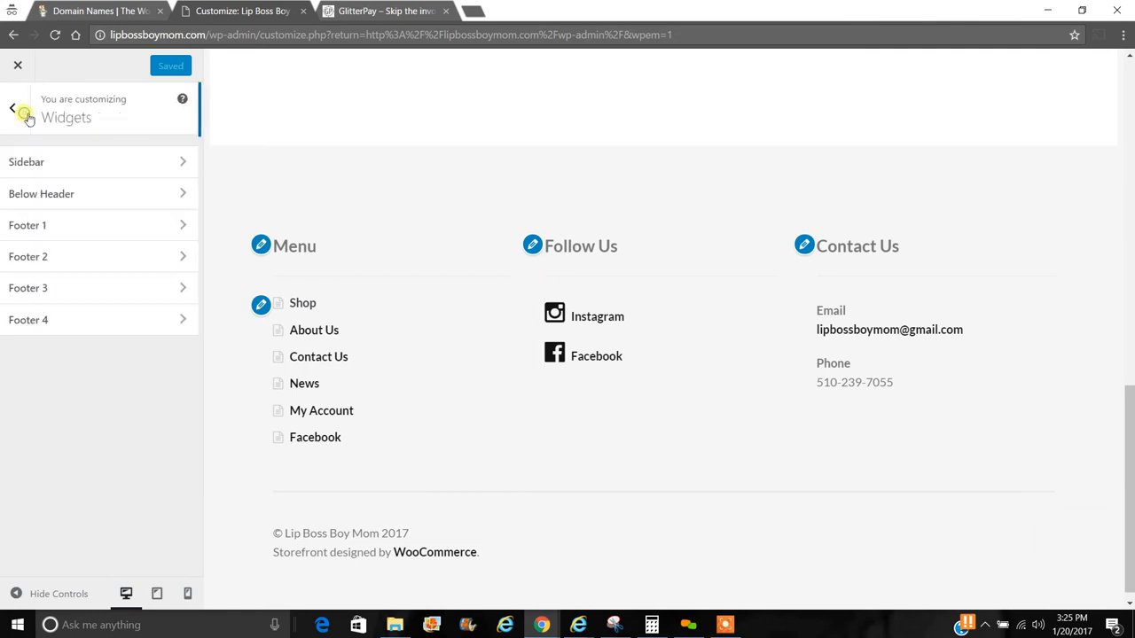
pyautogui.click(97, 293)
pyautogui.click(18, 108)
pyautogui.click(71, 320)
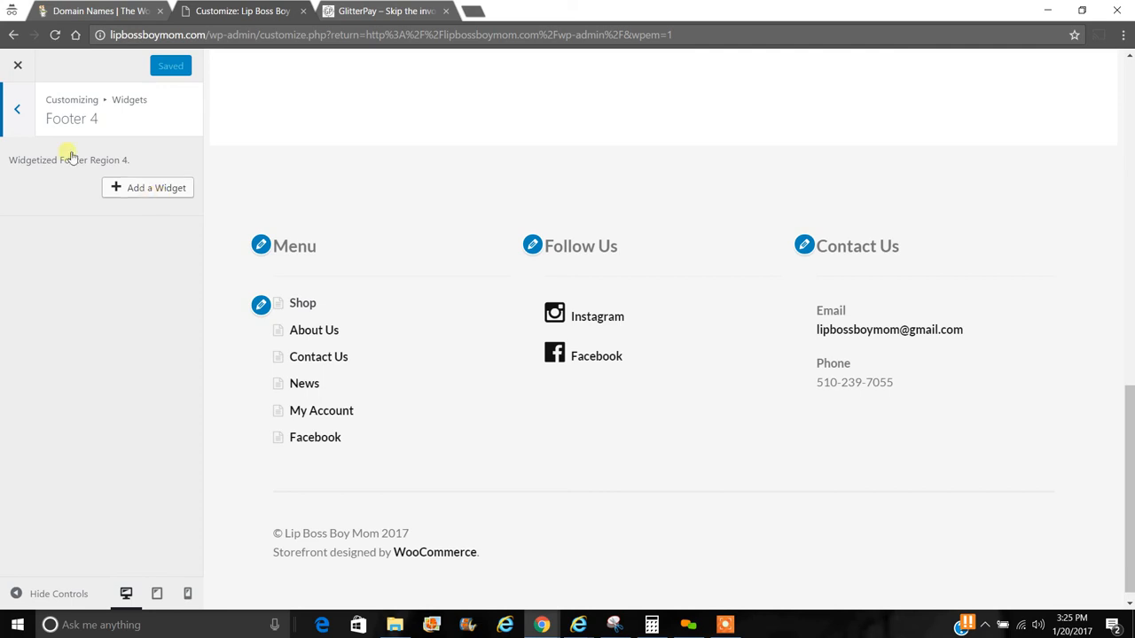
pyautogui.click(19, 129)
pyautogui.click(18, 108)
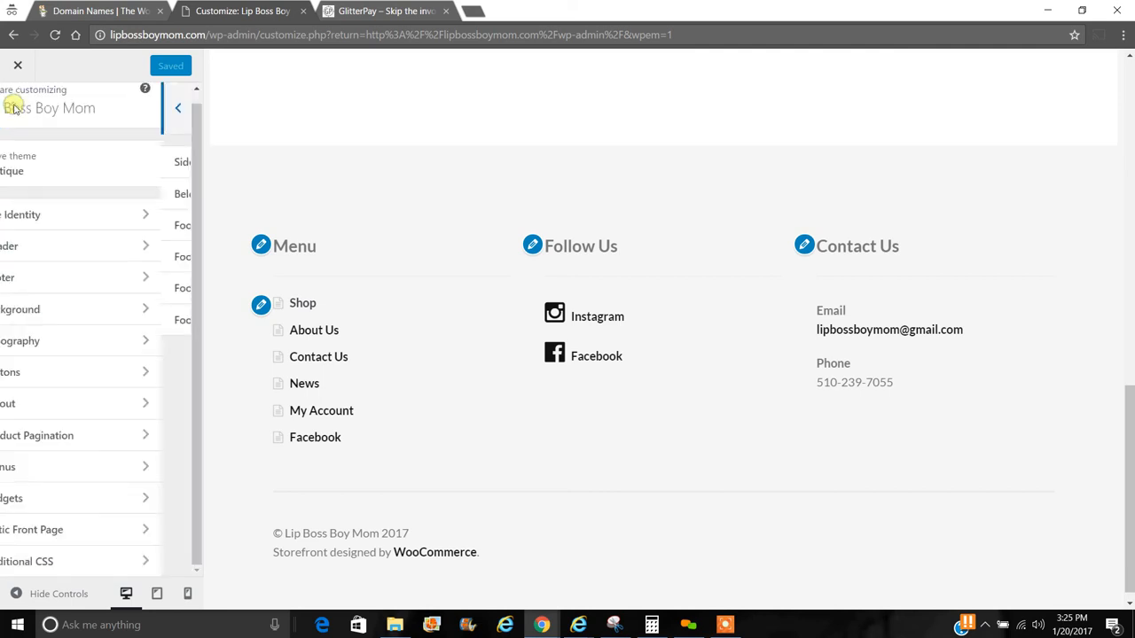
# - Set a static front page: Shop as the front page, News as the posts page
pyautogui.click(110, 532)
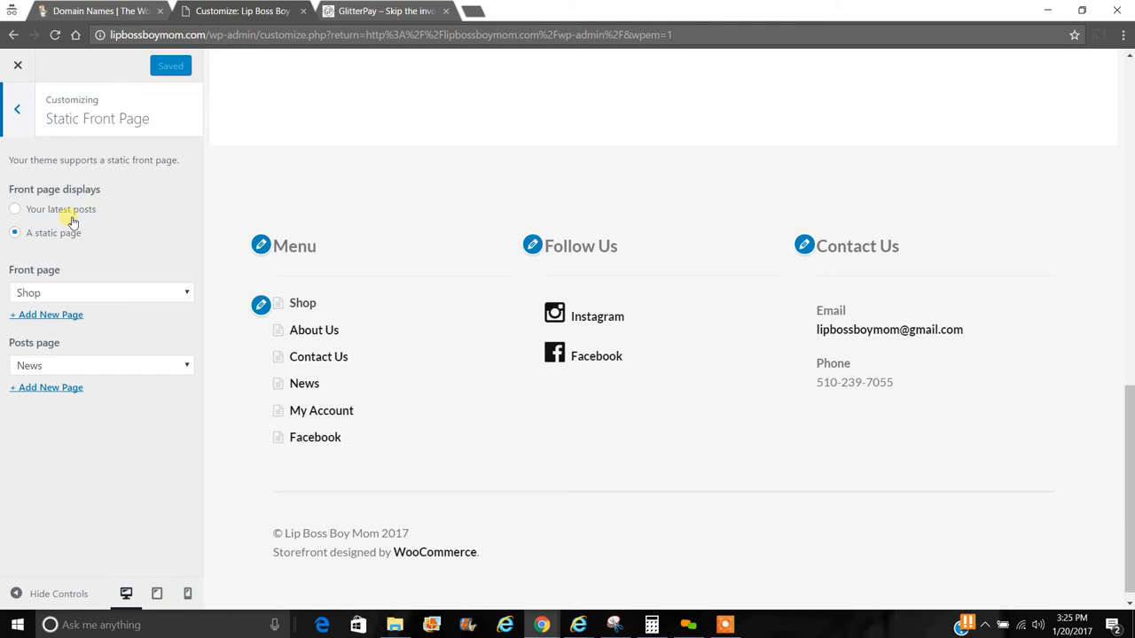
pyautogui.click(16, 210)
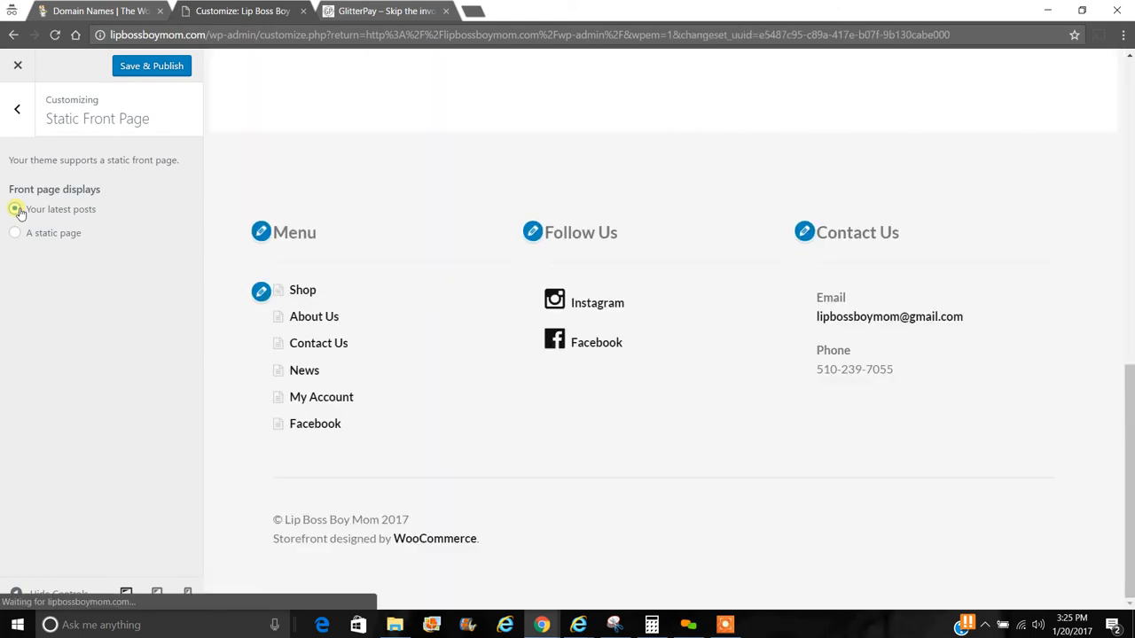
pyautogui.moveTo(1122, 417); pyautogui.dragTo(1118, 147)
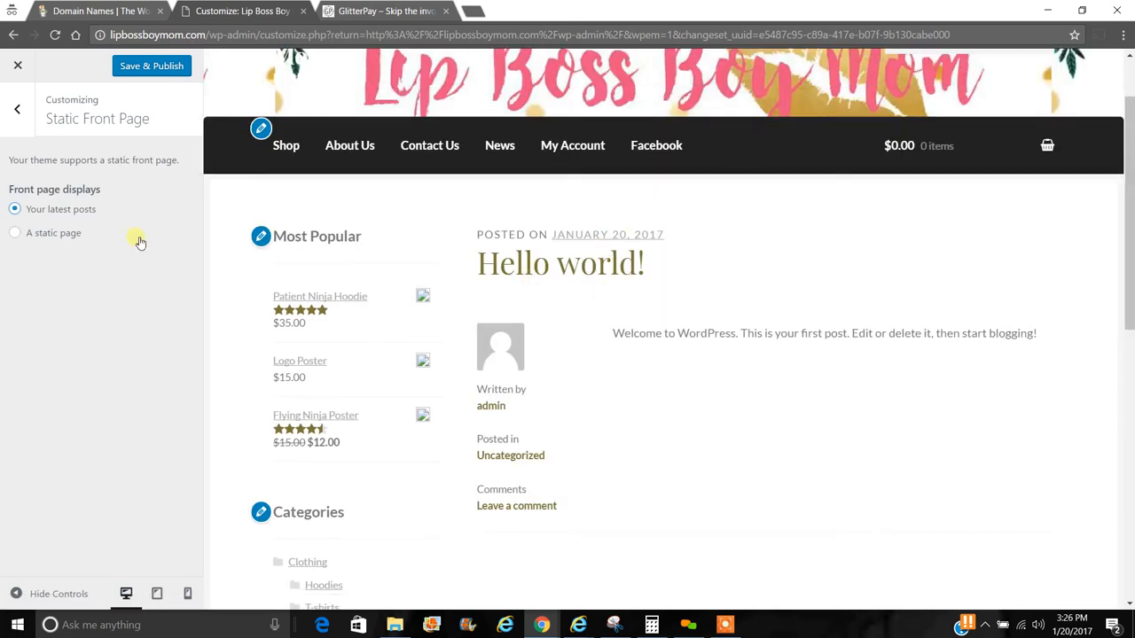
pyautogui.click(15, 233)
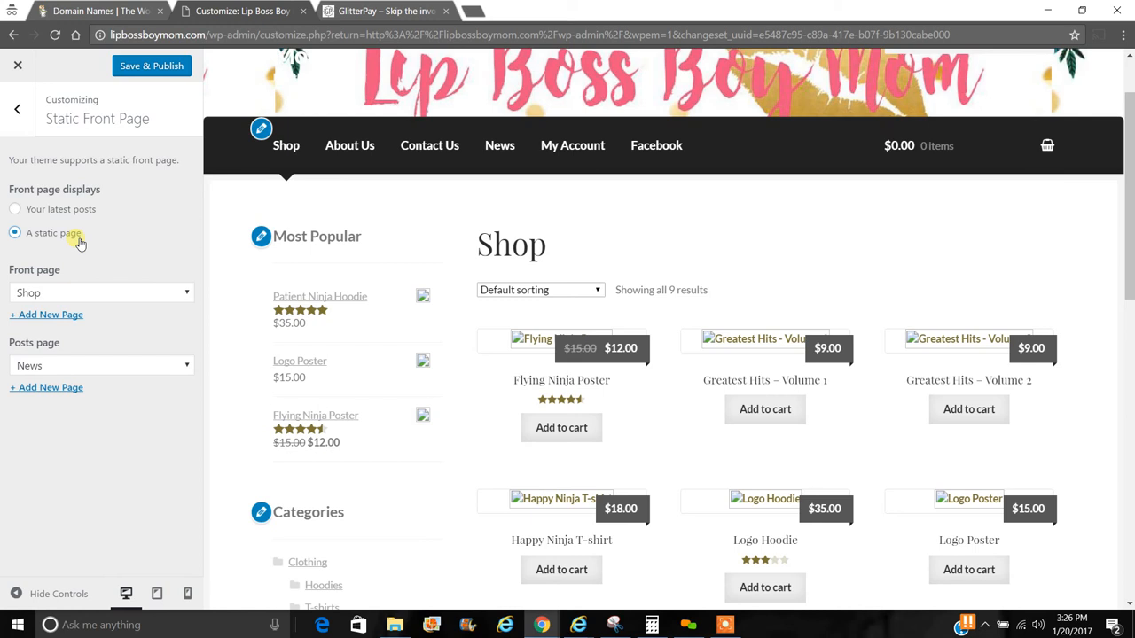
pyautogui.click(17, 111)
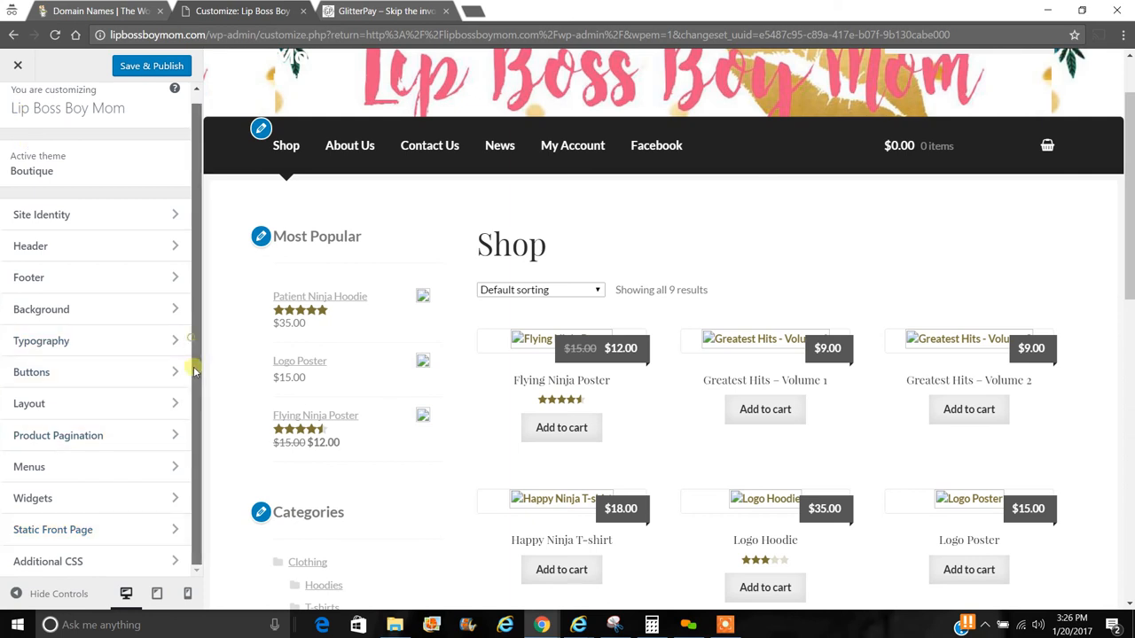
# - Add a blank line in Additional CSS, then Save & Publish and close the Customizer
pyautogui.click(109, 562)
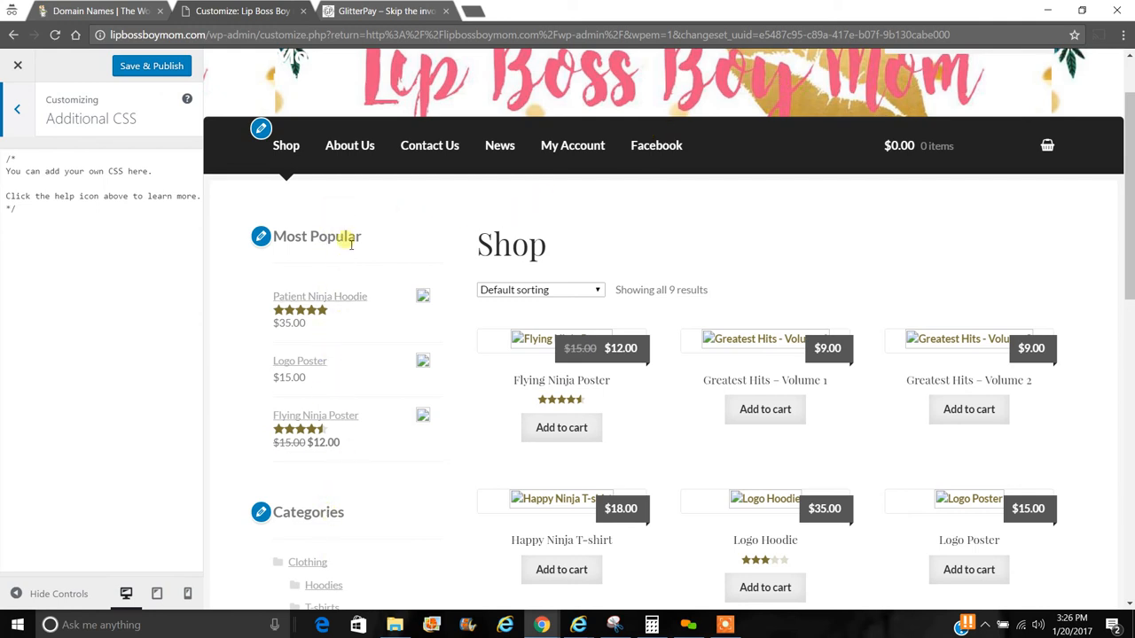
pyautogui.click(89, 260)
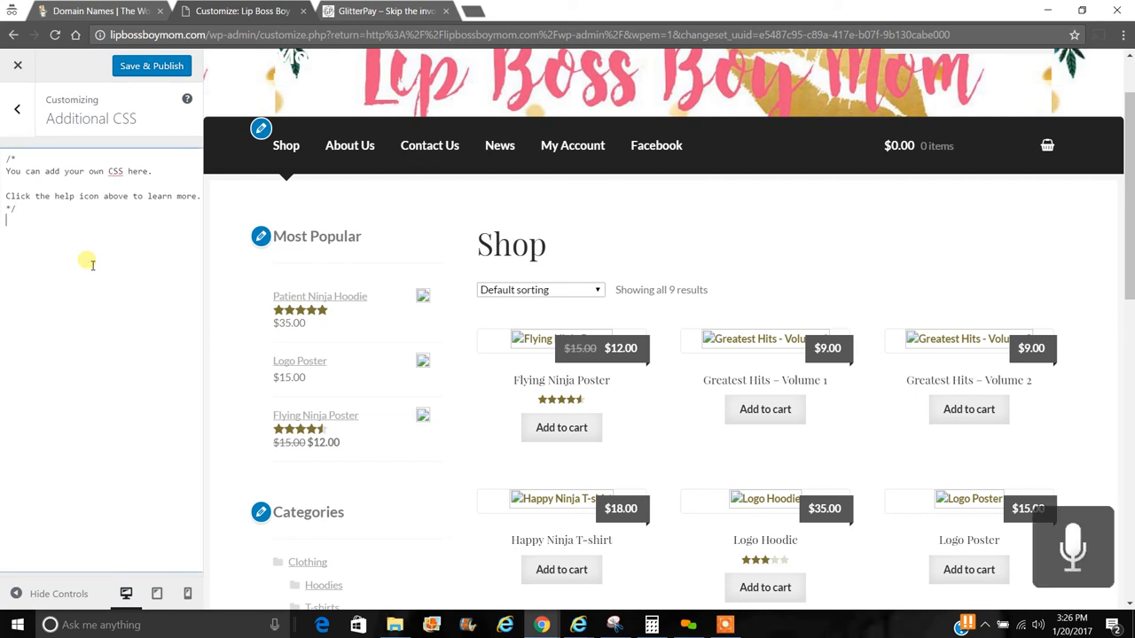
pyautogui.press('Return')
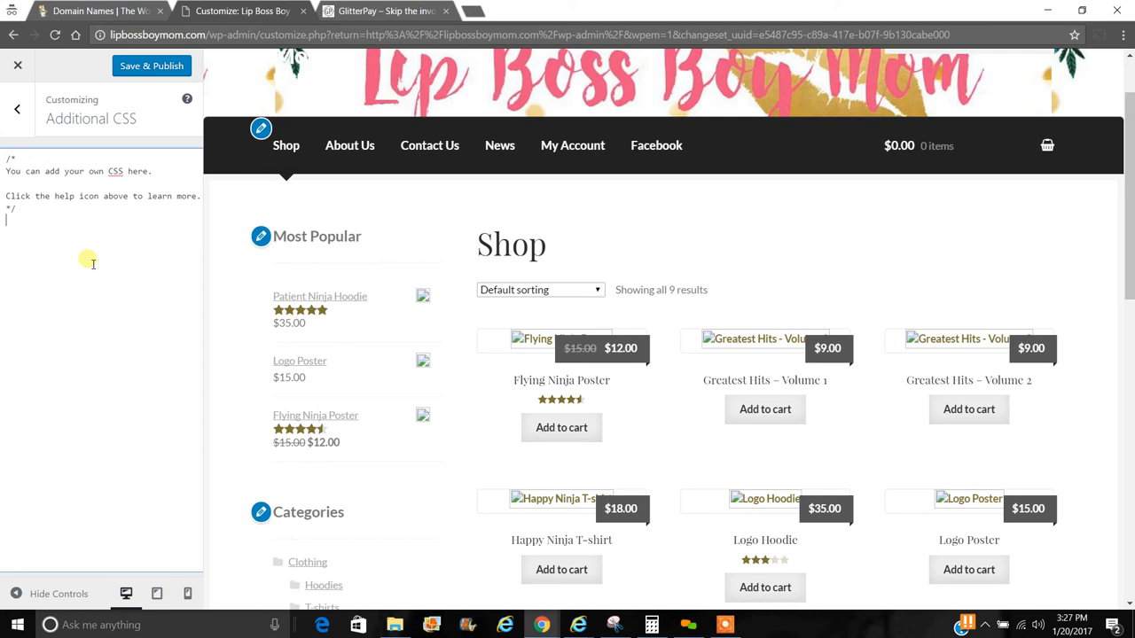
pyautogui.click(17, 108)
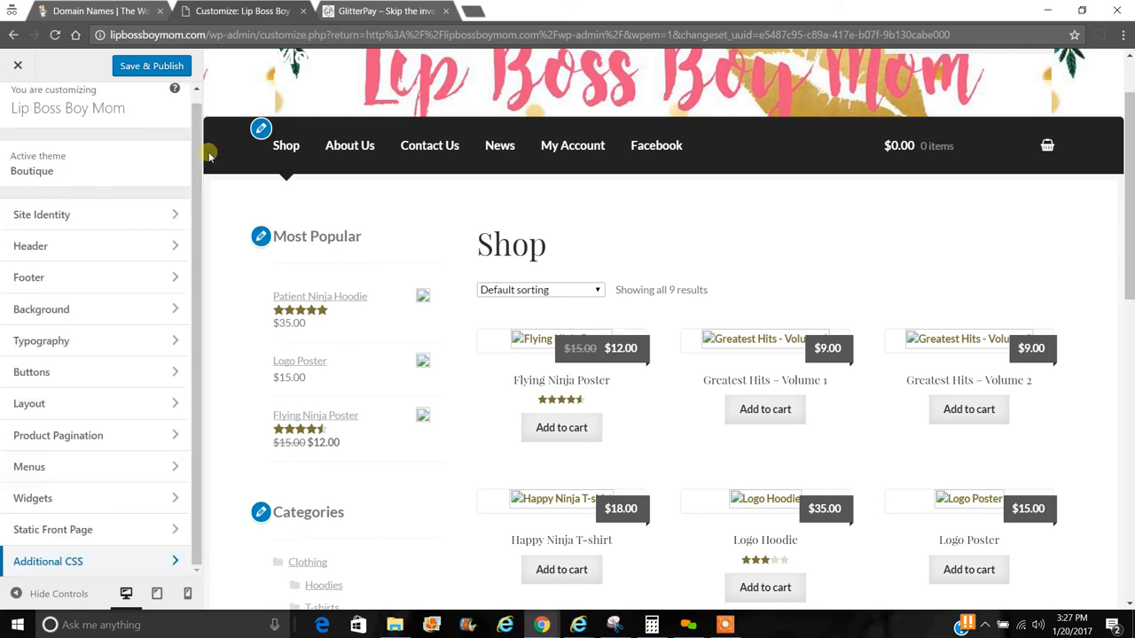
pyautogui.click(169, 63)
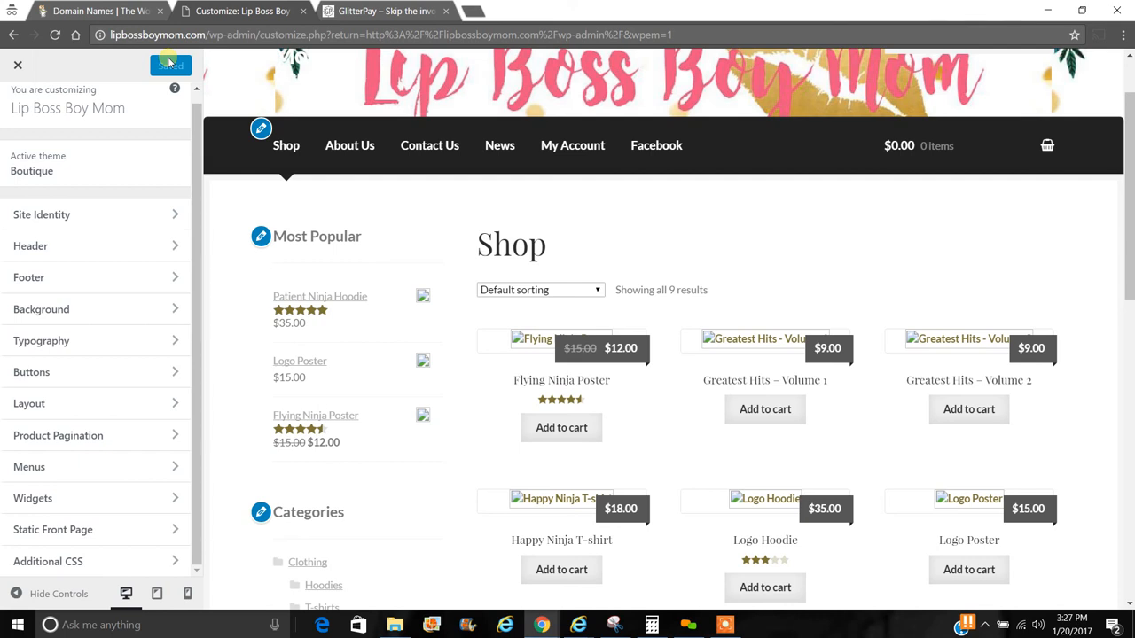
pyautogui.click(17, 65)
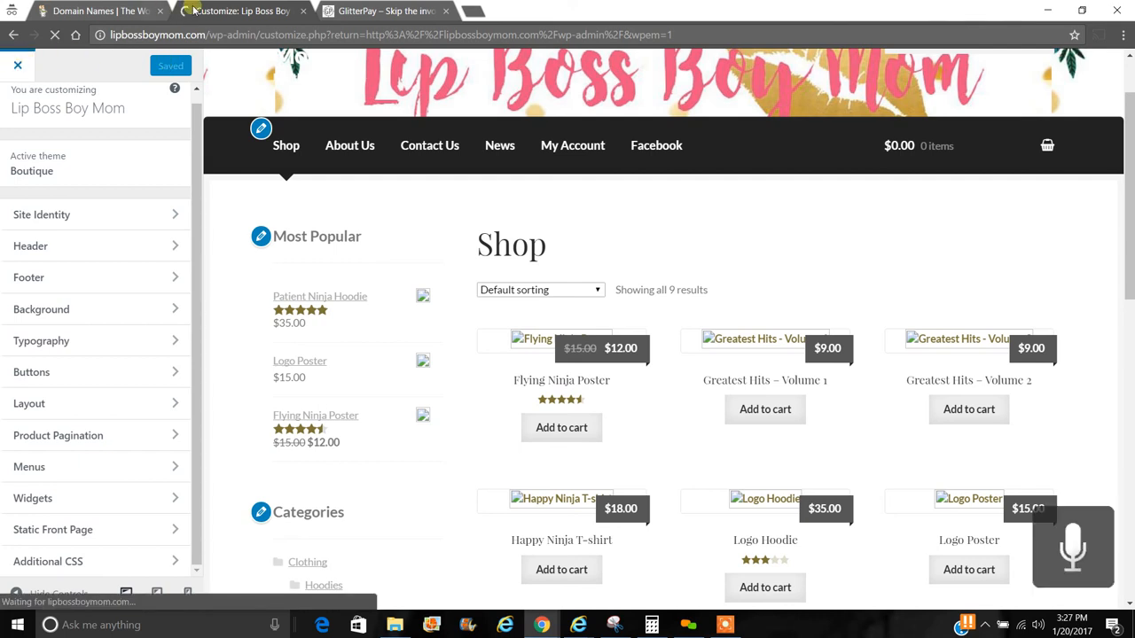
# - In GlitterPay, load the seller's /user/ payment page offering 1 Item for $5.00 USD
pyautogui.click(419, 7)
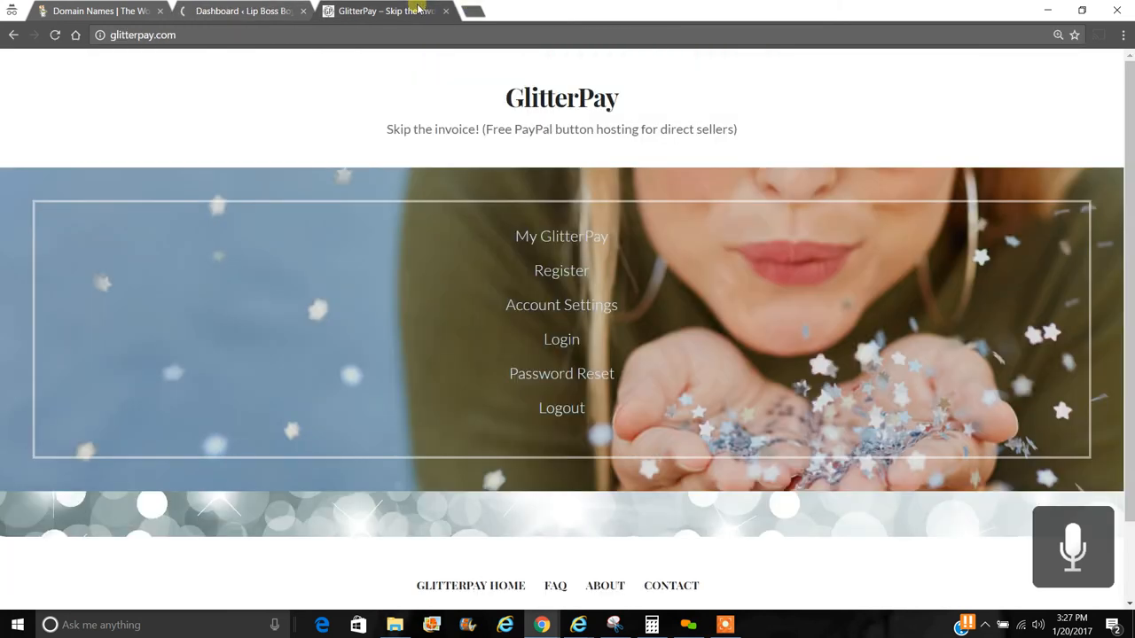
pyautogui.click(310, 36)
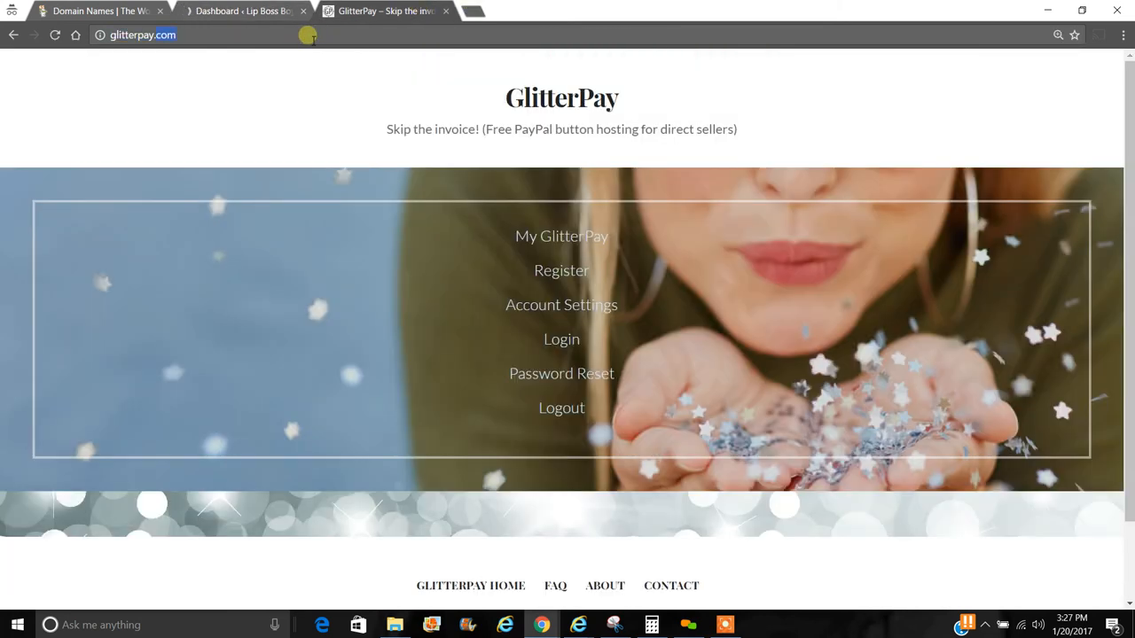
pyautogui.click(308, 35)
pyautogui.write('/')
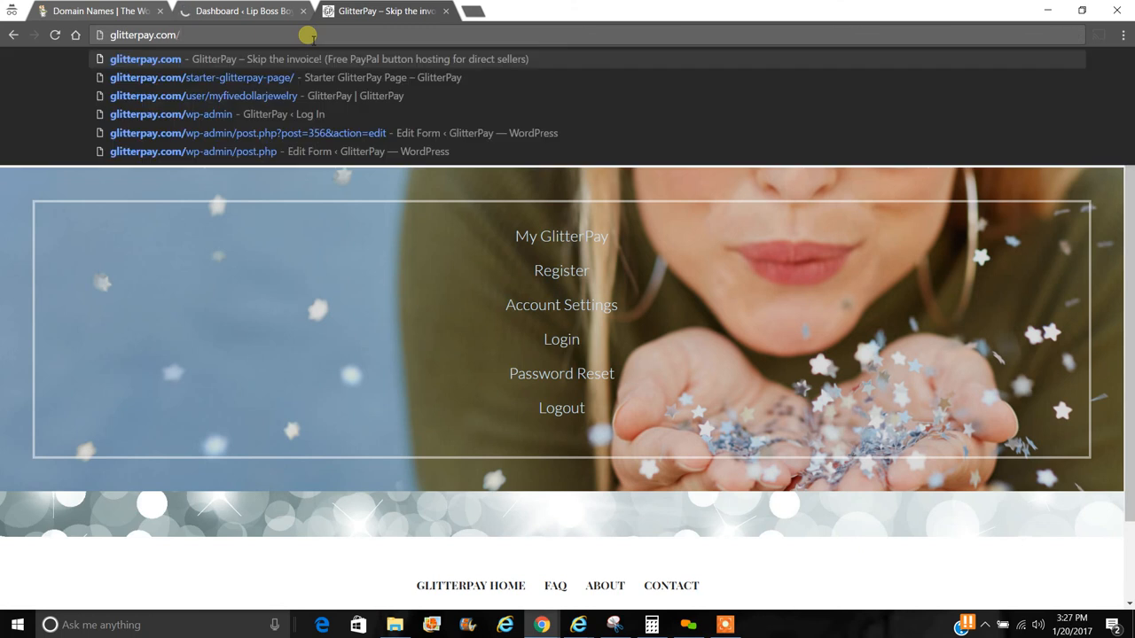
pyautogui.write('user/')
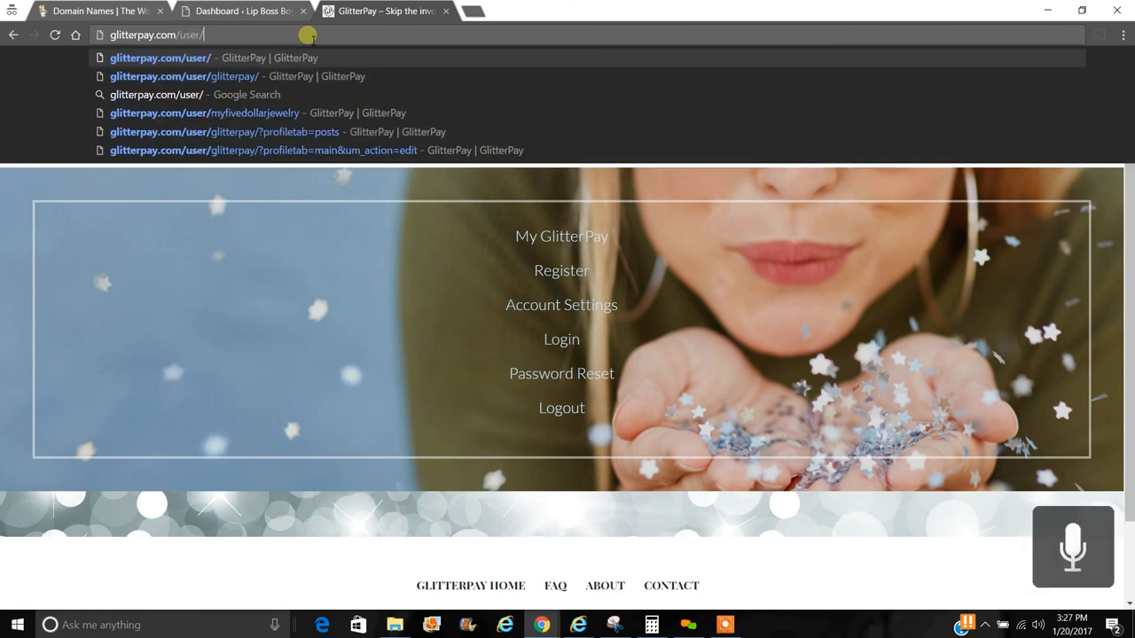
pyautogui.write('lisa')
pyautogui.press('Return')
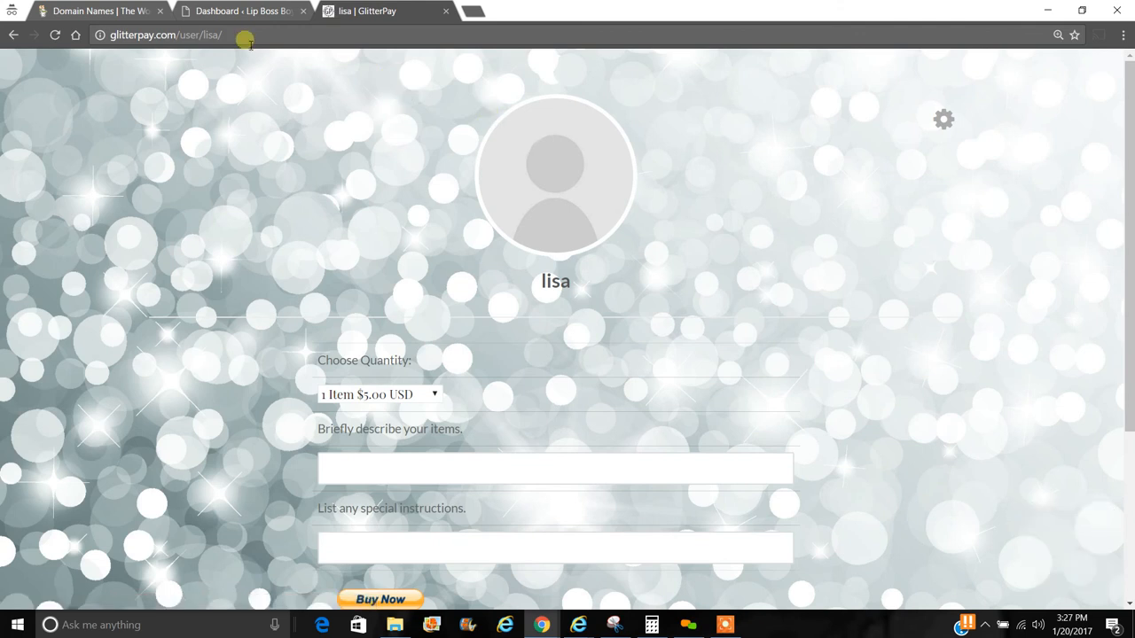
pyautogui.click(13, 35)
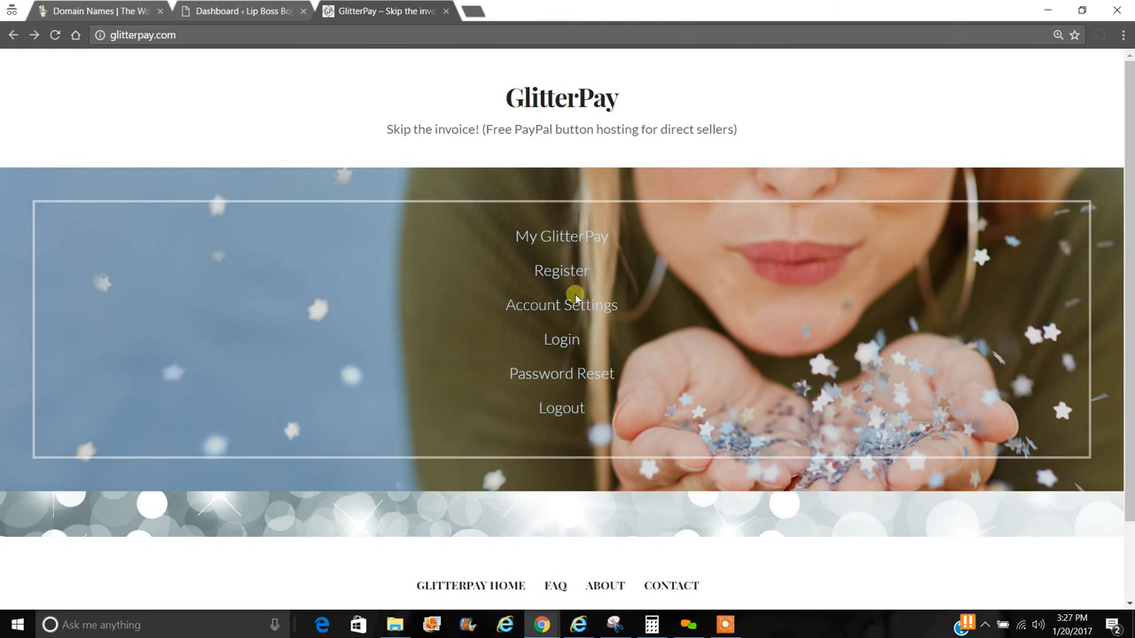
pyautogui.click(33, 35)
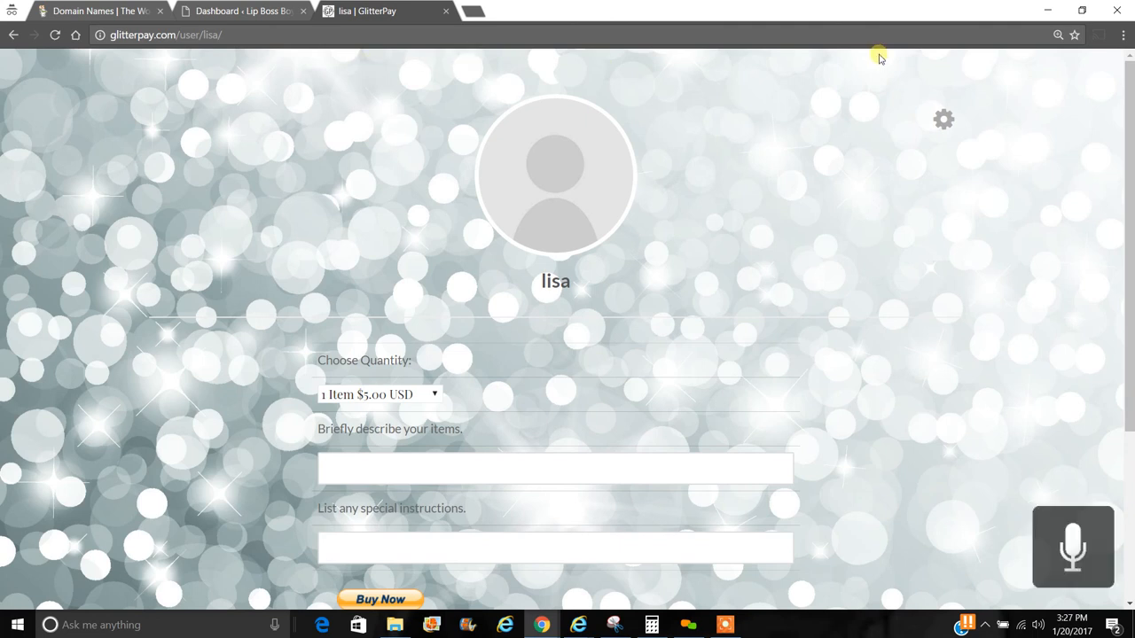
# - Go back to the Lip Boss Boy Mom WordPress dashboard, then add a fourth blank browser tab
pyautogui.click(271, 11)
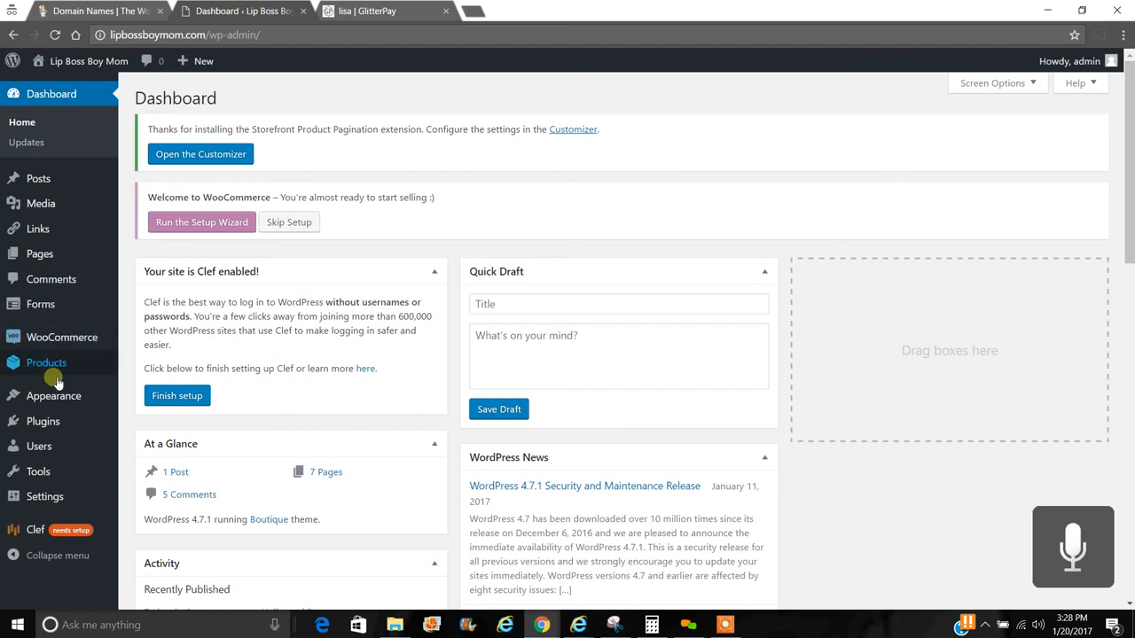
pyautogui.moveTo(52, 397)
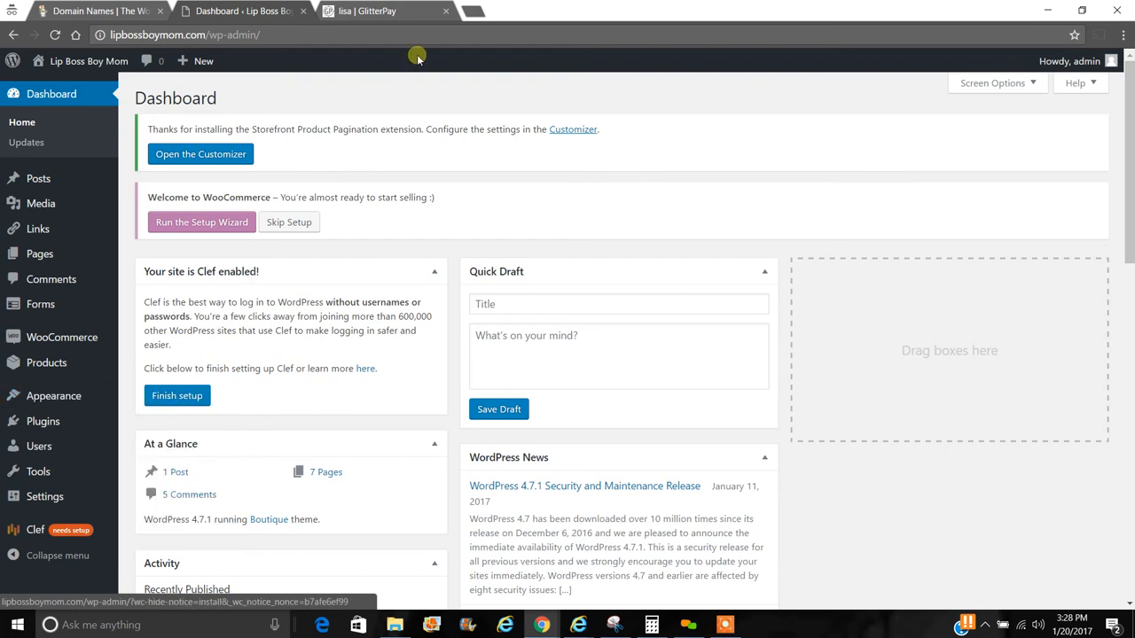
pyautogui.click(475, 12)
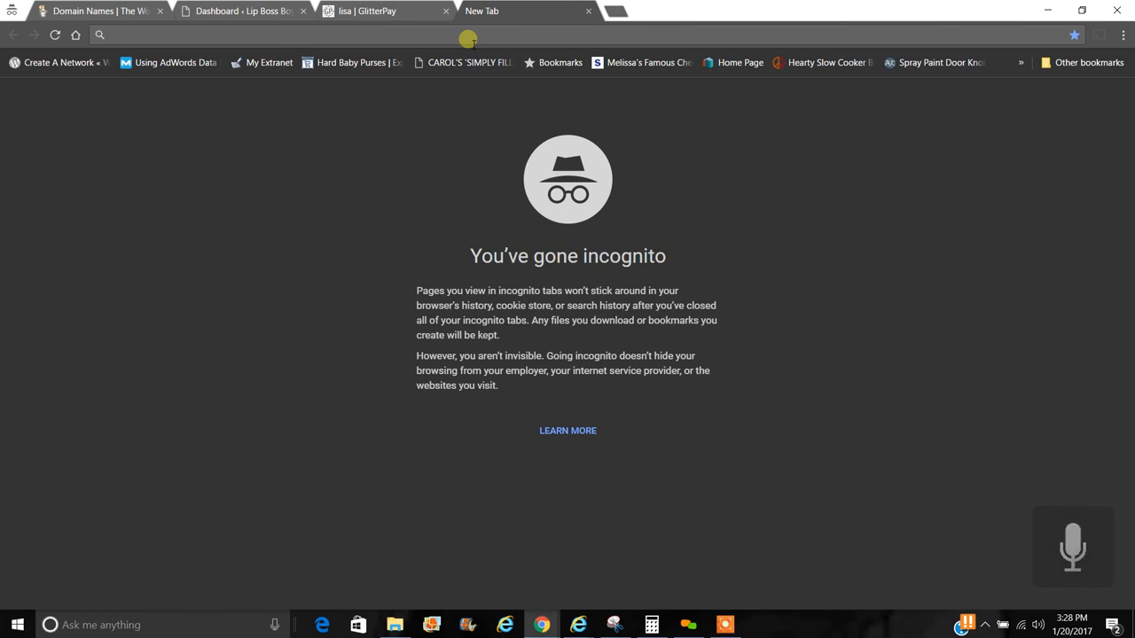
pyautogui.hotkey('ctrl', 'shift', 'n')
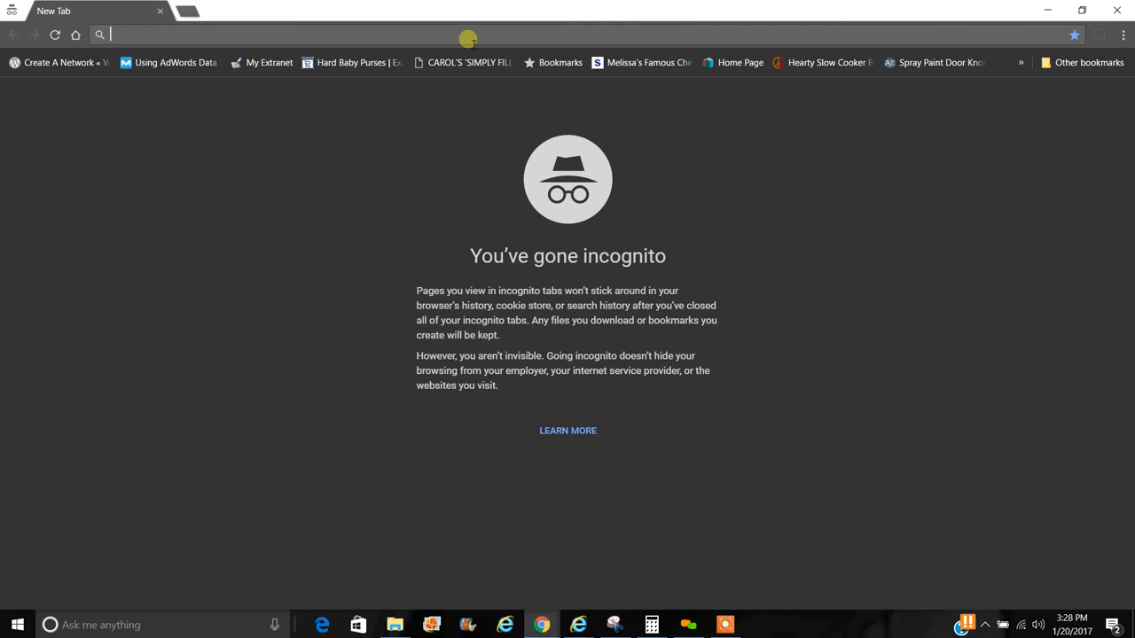
pyautogui.write('www.')
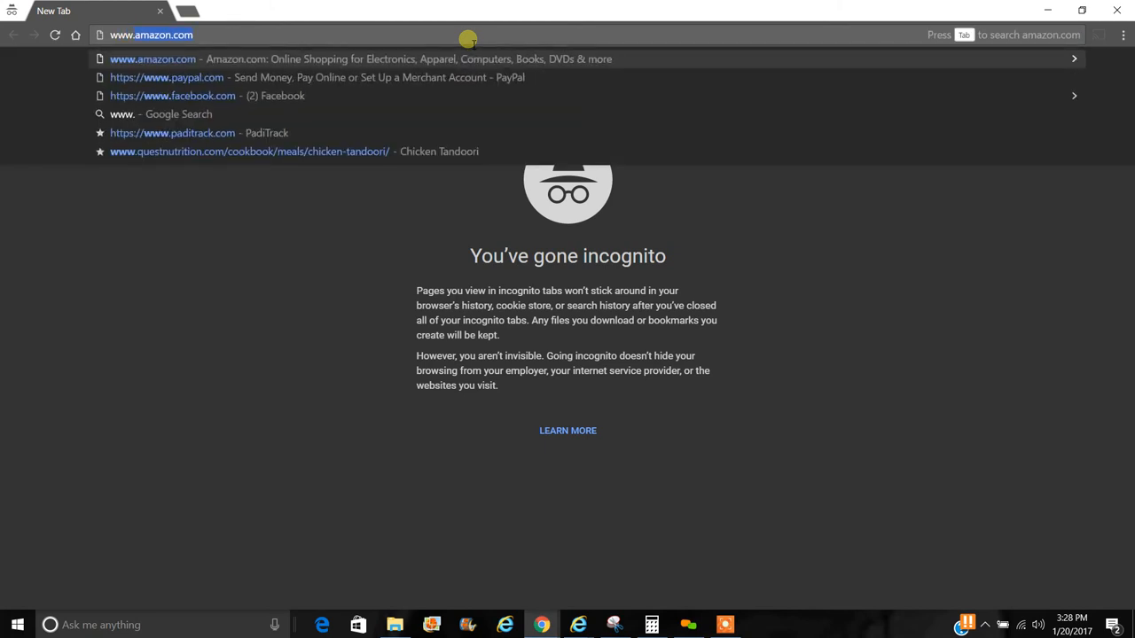
pyautogui.write('lipbossboym')
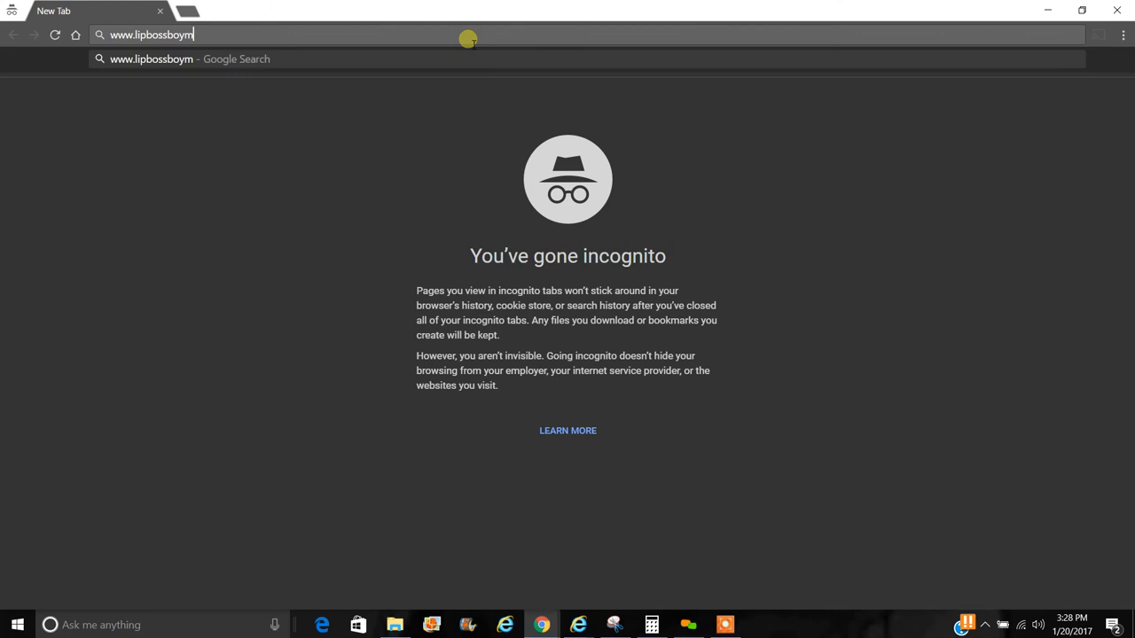
pyautogui.write('om.com')
pyautogui.press('Return')
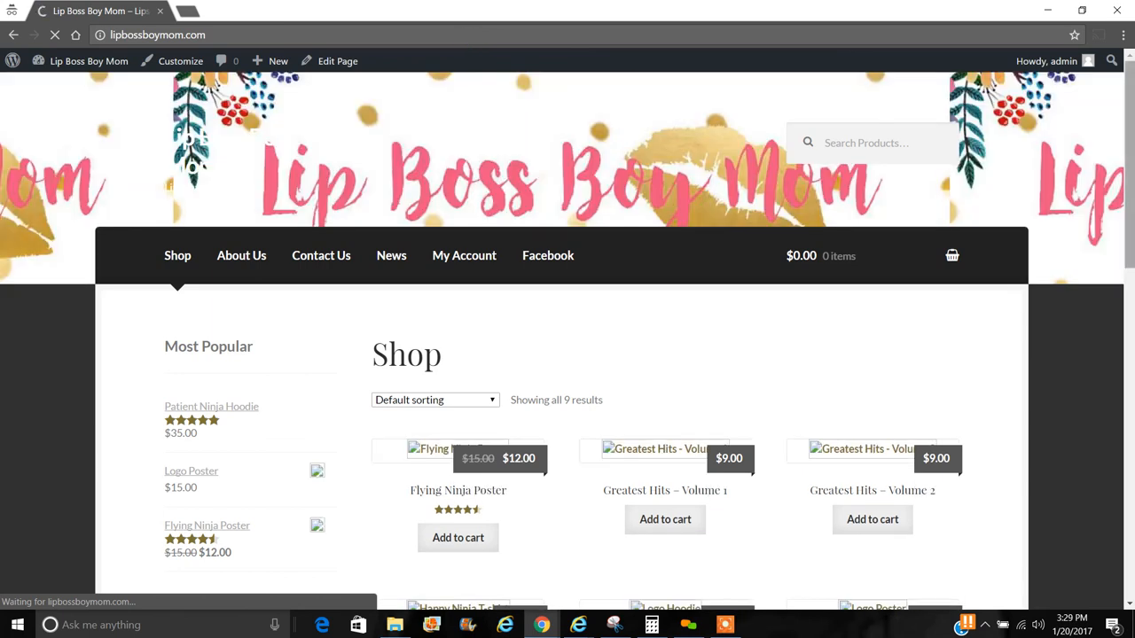
pyautogui.click(1047, 12)
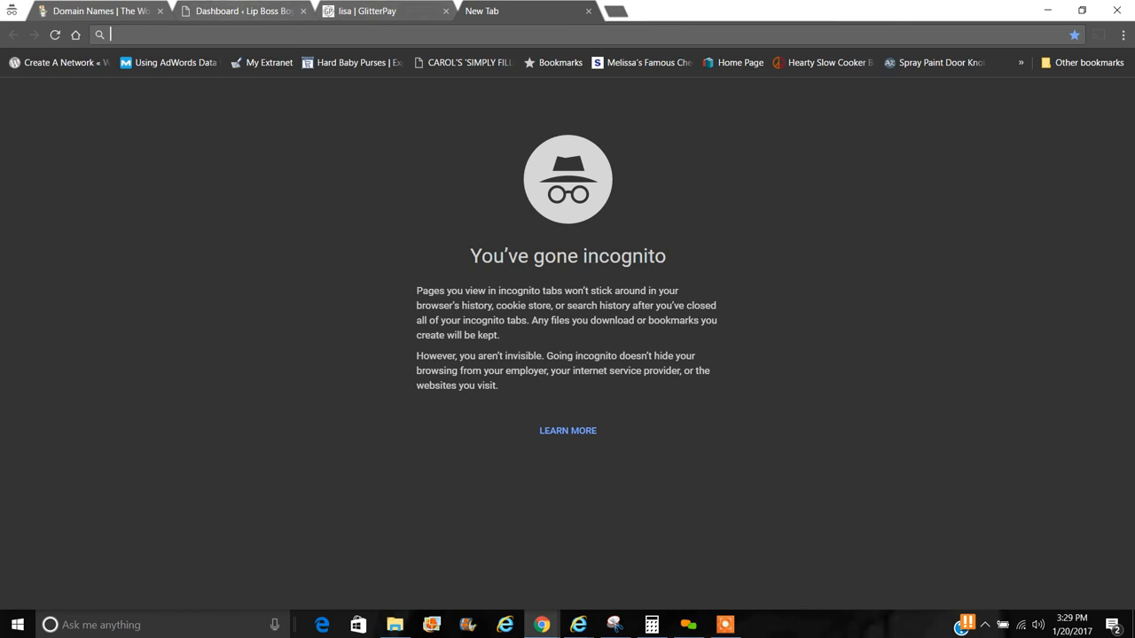
# - Return to the WordPress admin Dashboard showing WordPress 4.7.1 with the Boutique theme
pyautogui.click(246, 10)
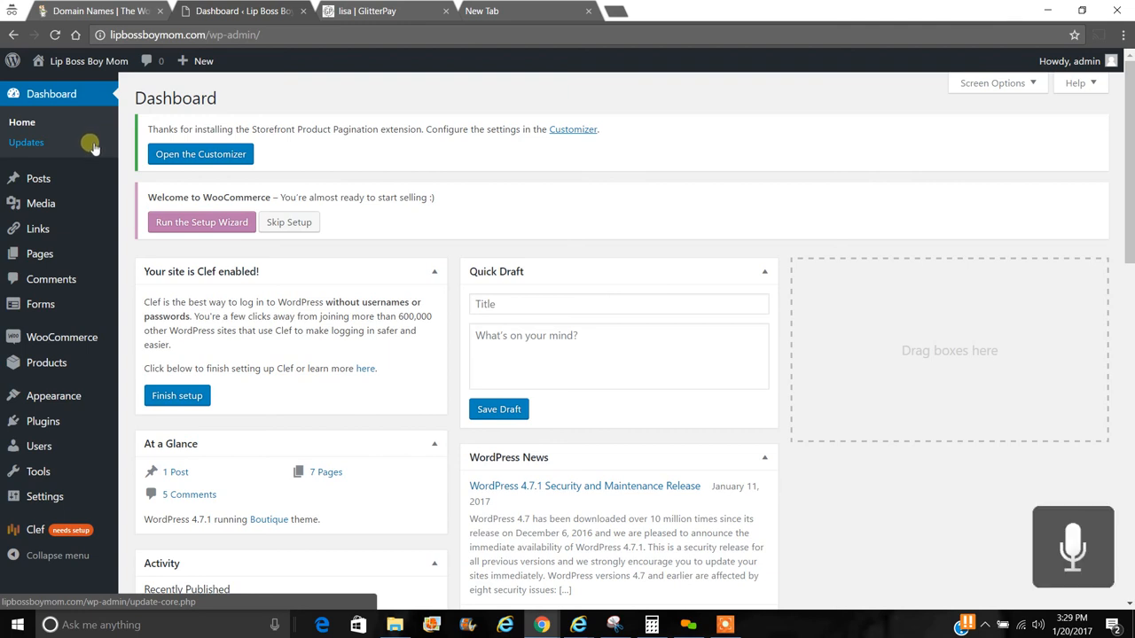
pyautogui.moveTo(88, 171)
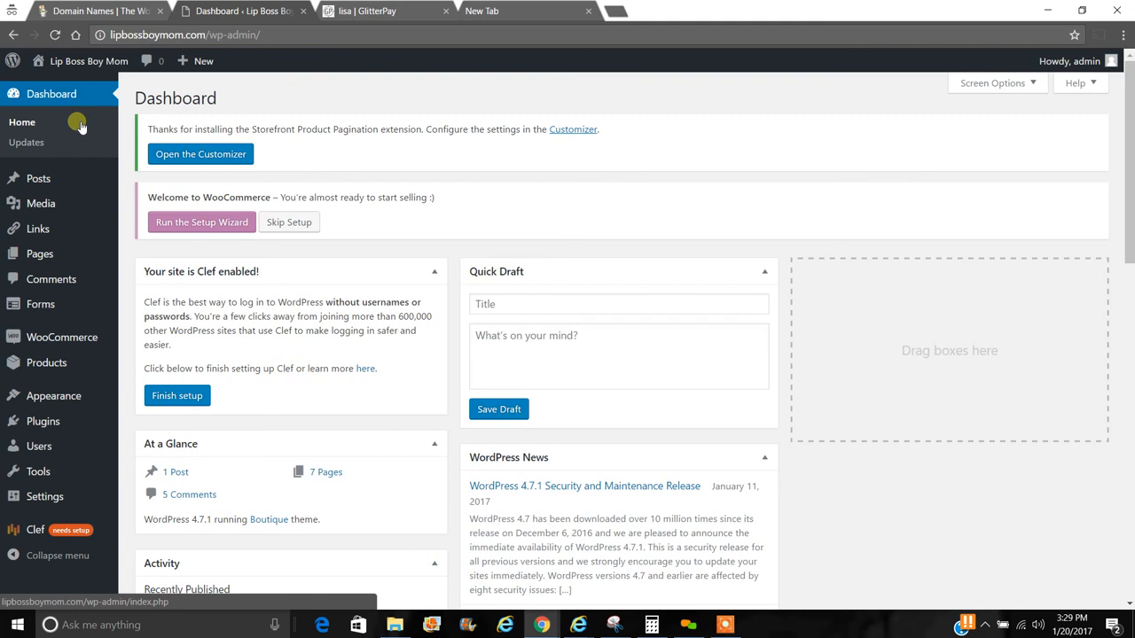
pyautogui.click(724, 625)
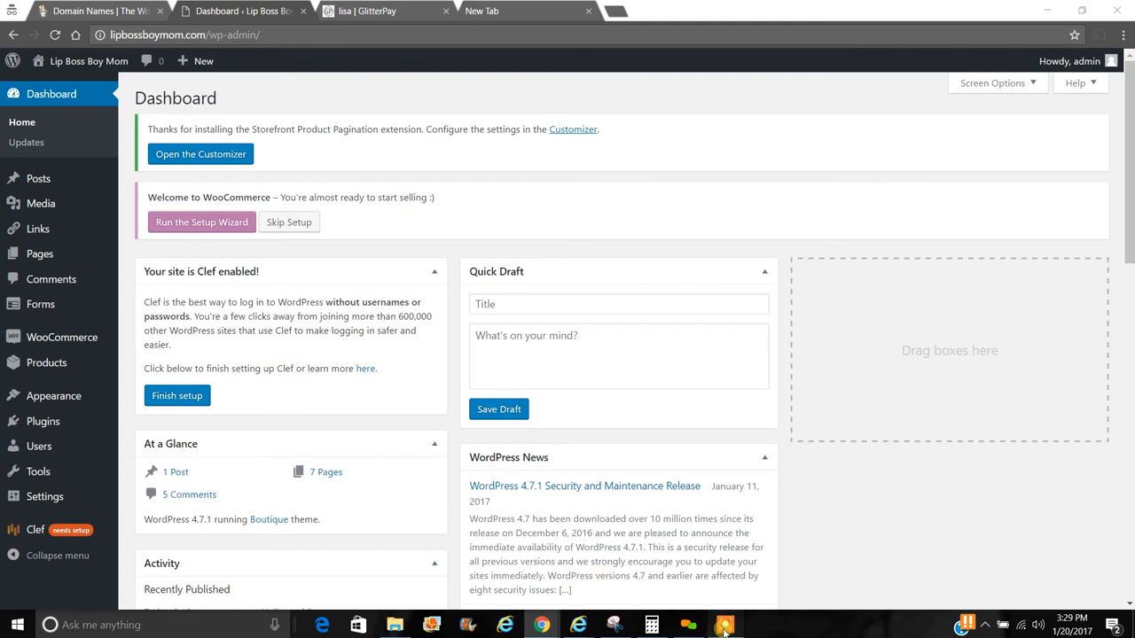